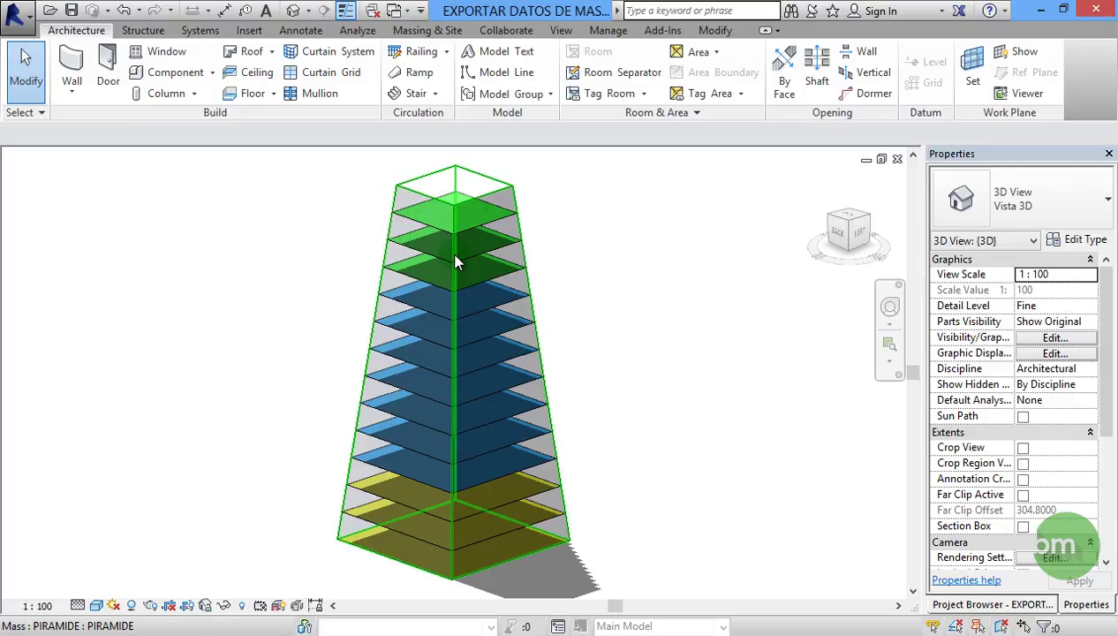
# Step: Change the Nivel 8 mass floor's Usage from HOTEL to RESIDENCIAL in Properties
pyautogui.click(589, 256)
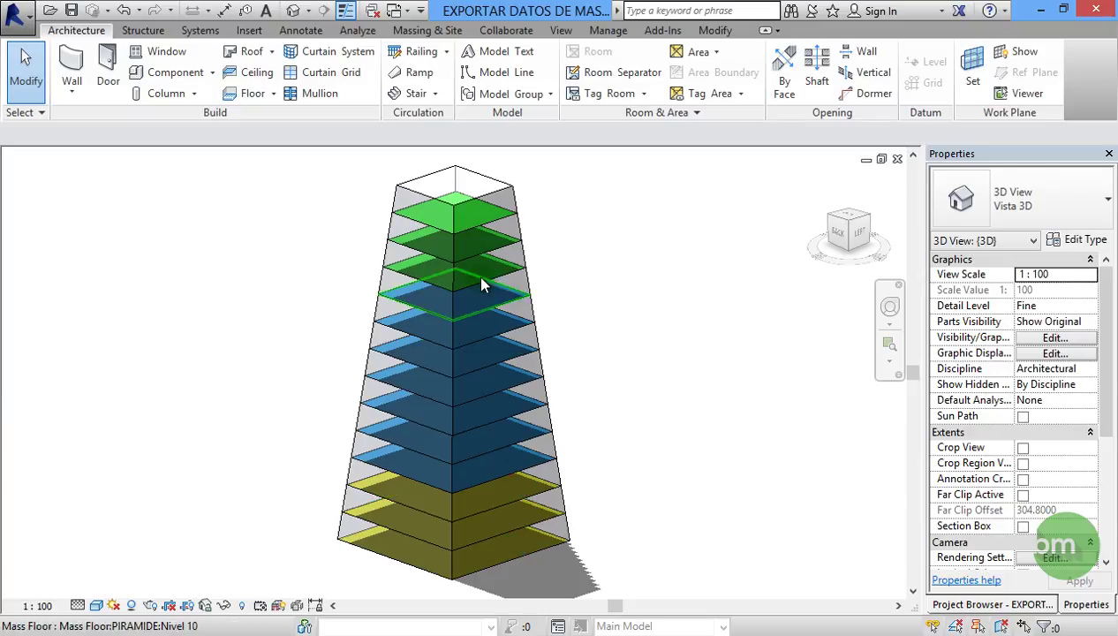
pyautogui.click(601, 262)
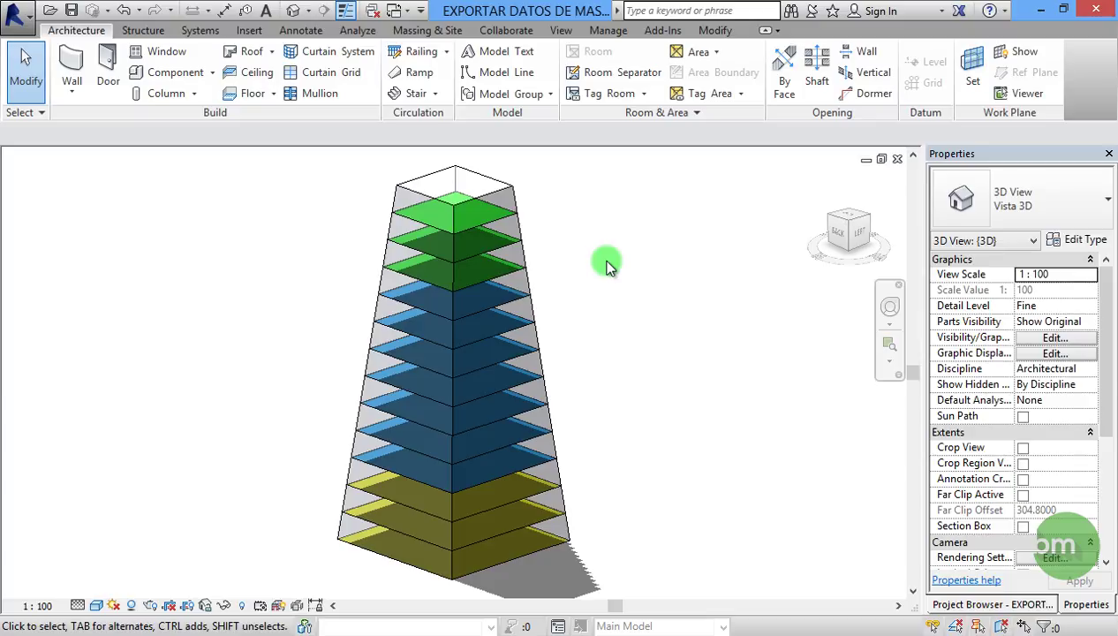
pyautogui.click(501, 364)
pyautogui.click(1070, 368)
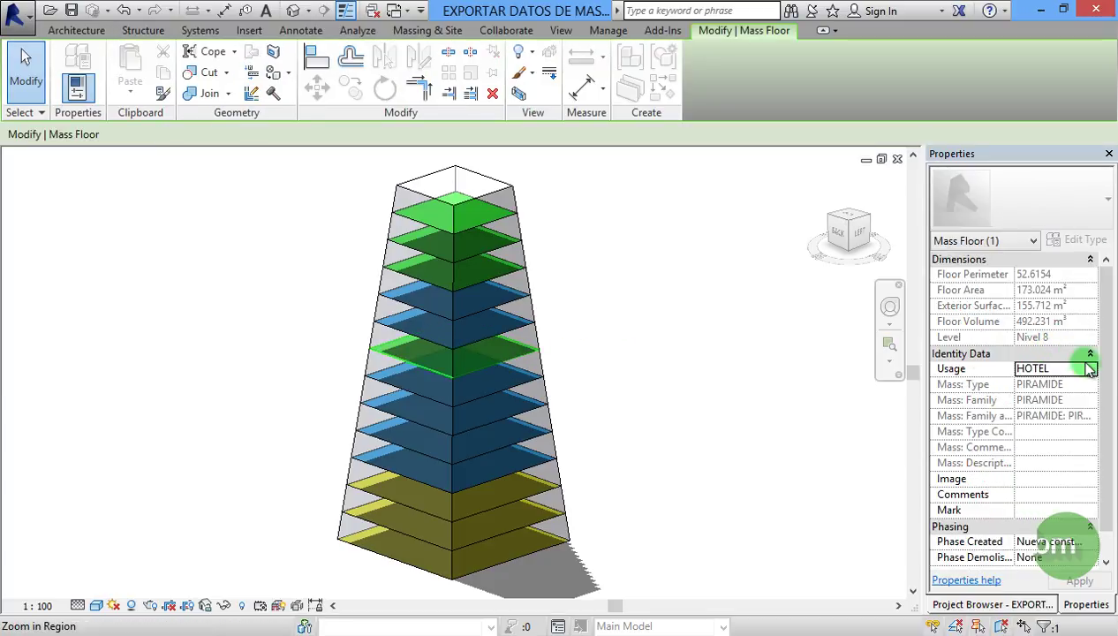
pyautogui.click(1090, 369)
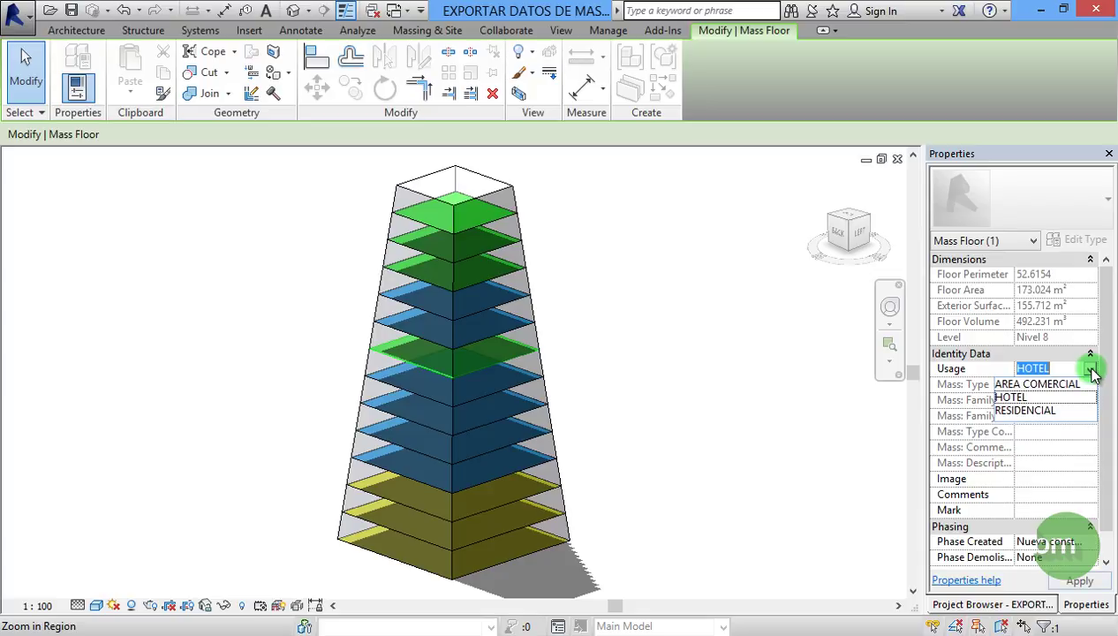
pyautogui.click(1053, 410)
pyautogui.click(677, 367)
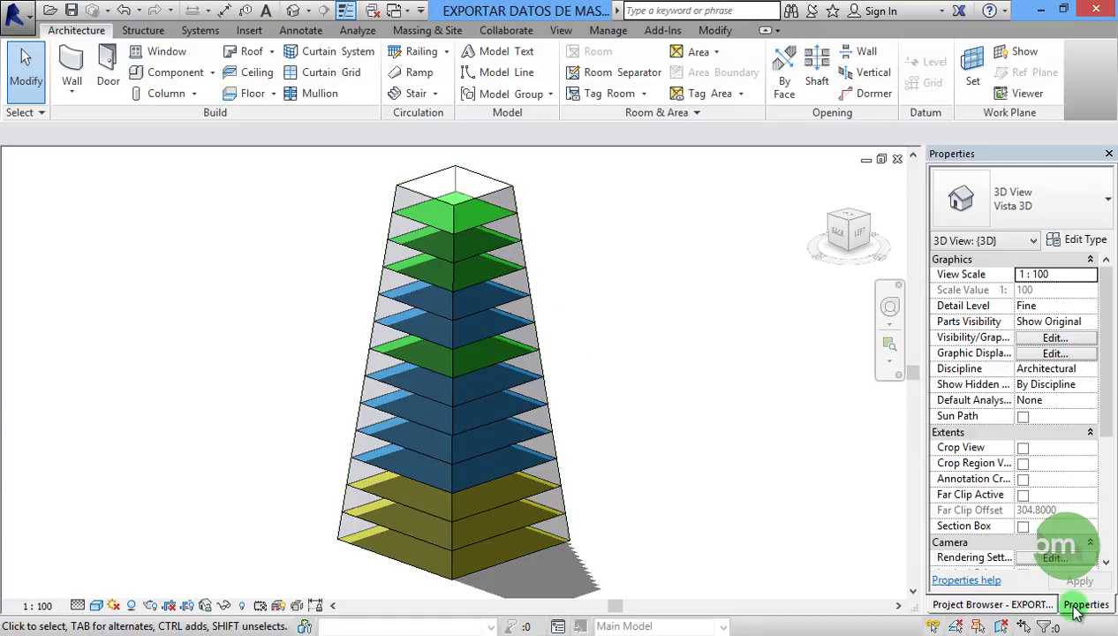
# Step: Open the TABLA DE MASAS schedule to confirm Nivel 8 is RESIDENCIAL, then return to {3D}
pyautogui.click(1027, 604)
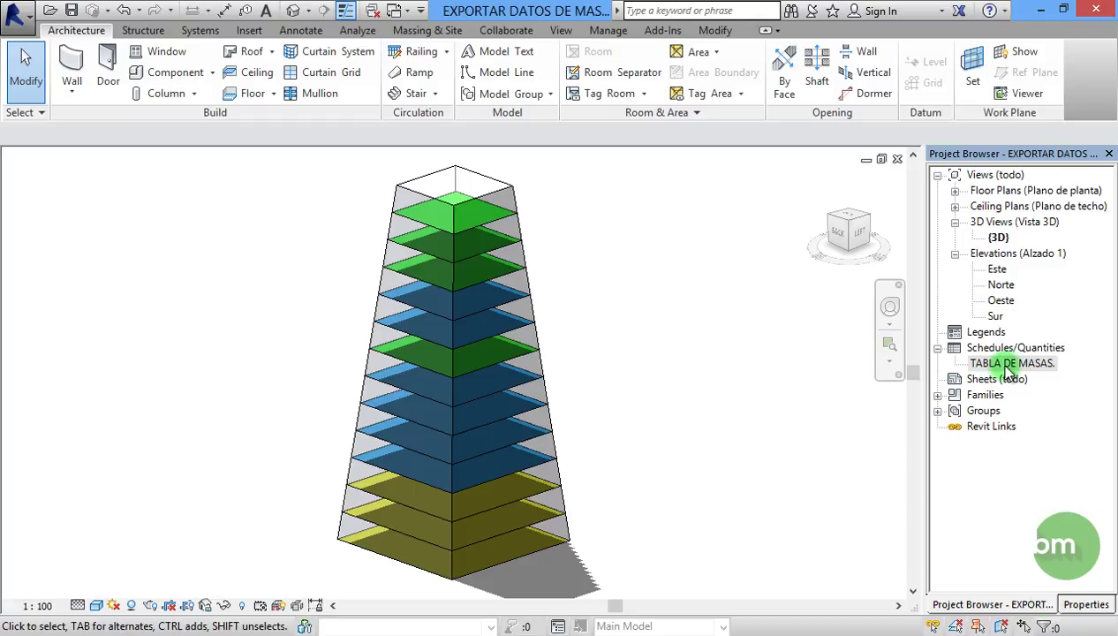
pyautogui.doubleClick(1009, 367)
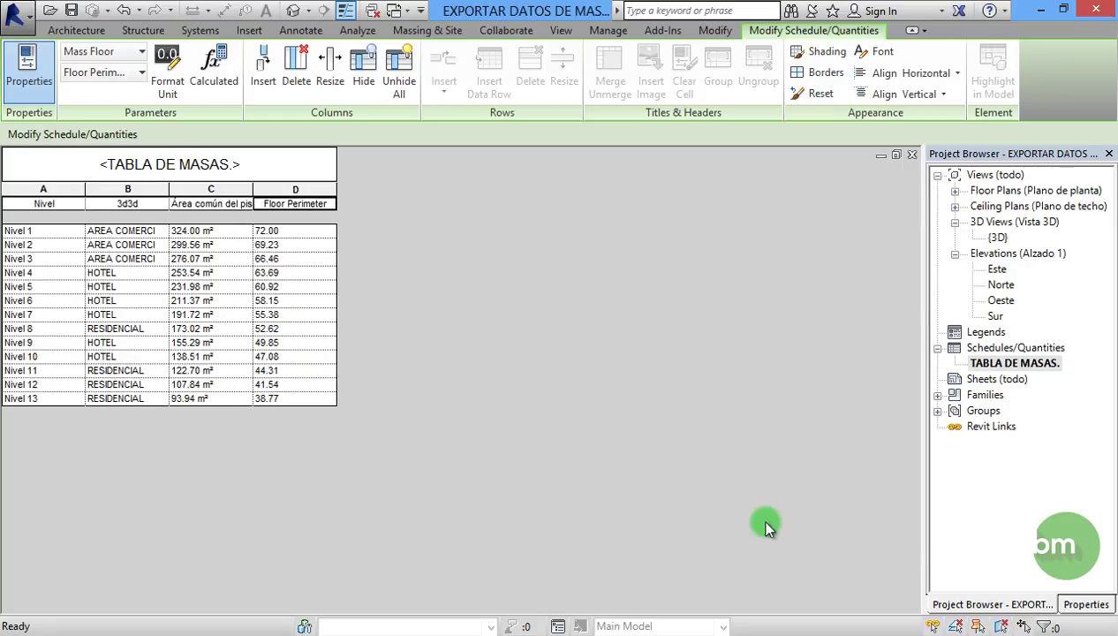
pyautogui.hotkey('ctrl', 'Tab')
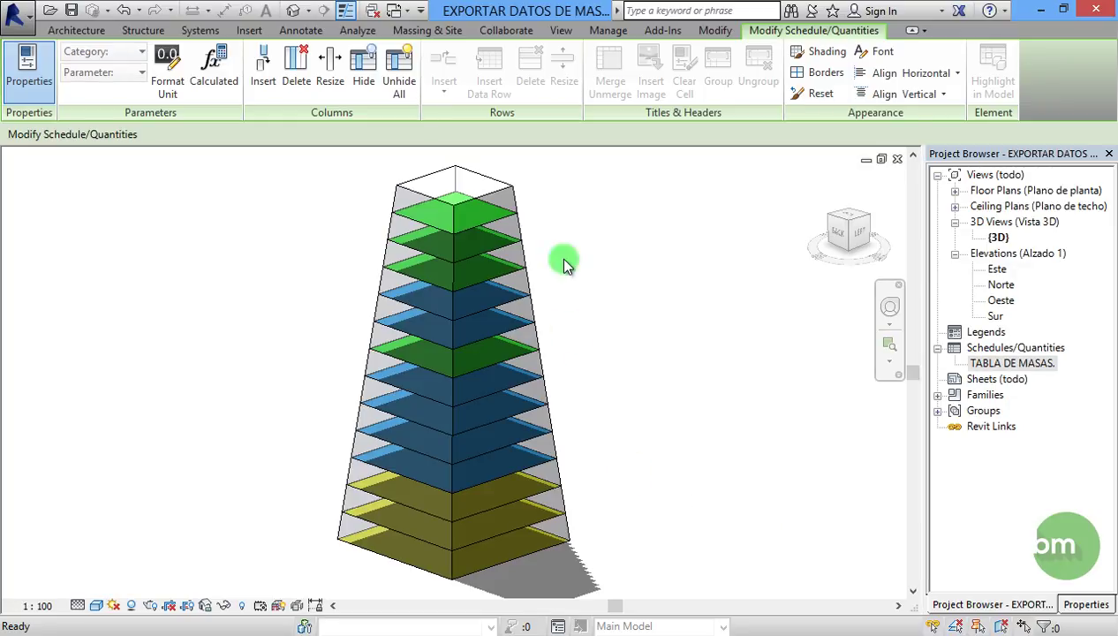
# Step: Drag the PIRAMIDE mass's top handle down to shorten the tower, then launch Dynamo
pyautogui.click(460, 181)
pyautogui.moveTo(457, 181); pyautogui.dragTo(523, 210)
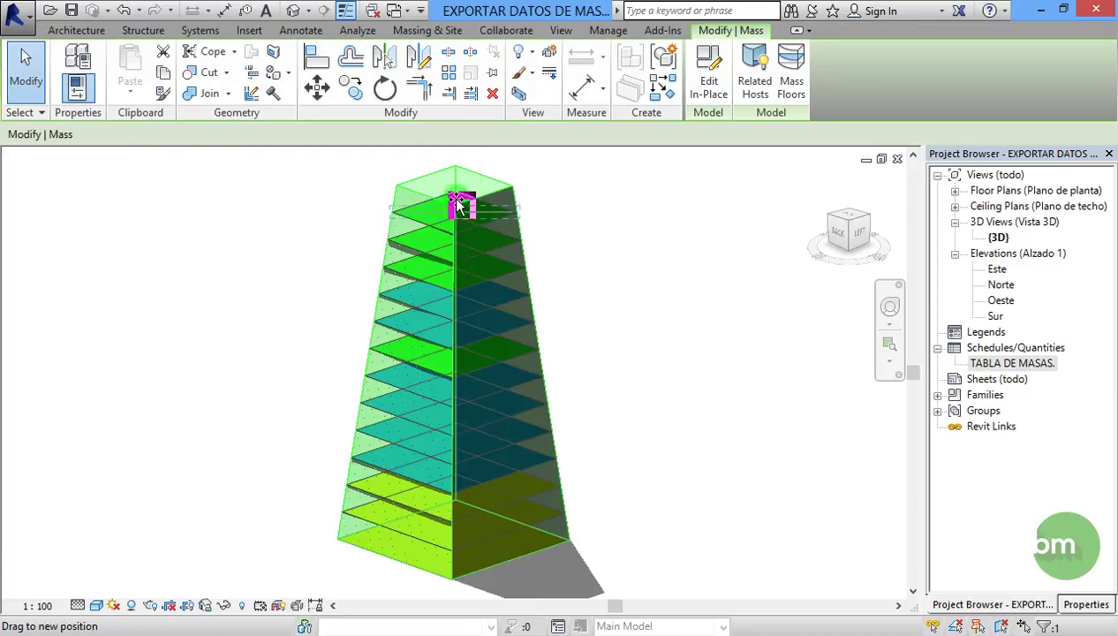
pyautogui.click(618, 224)
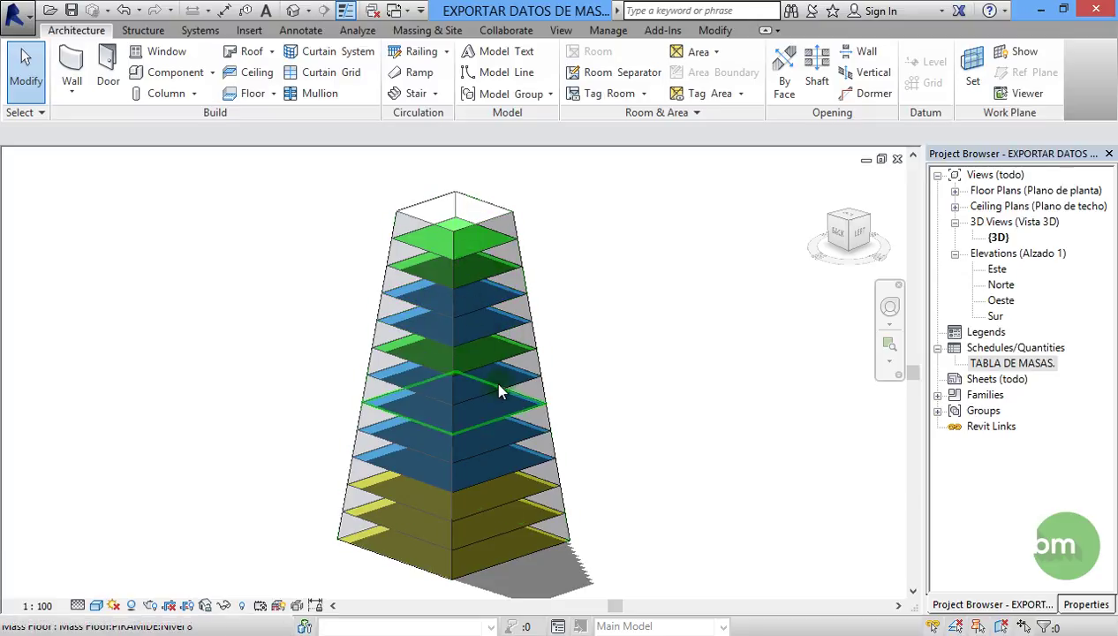
pyautogui.click(592, 324)
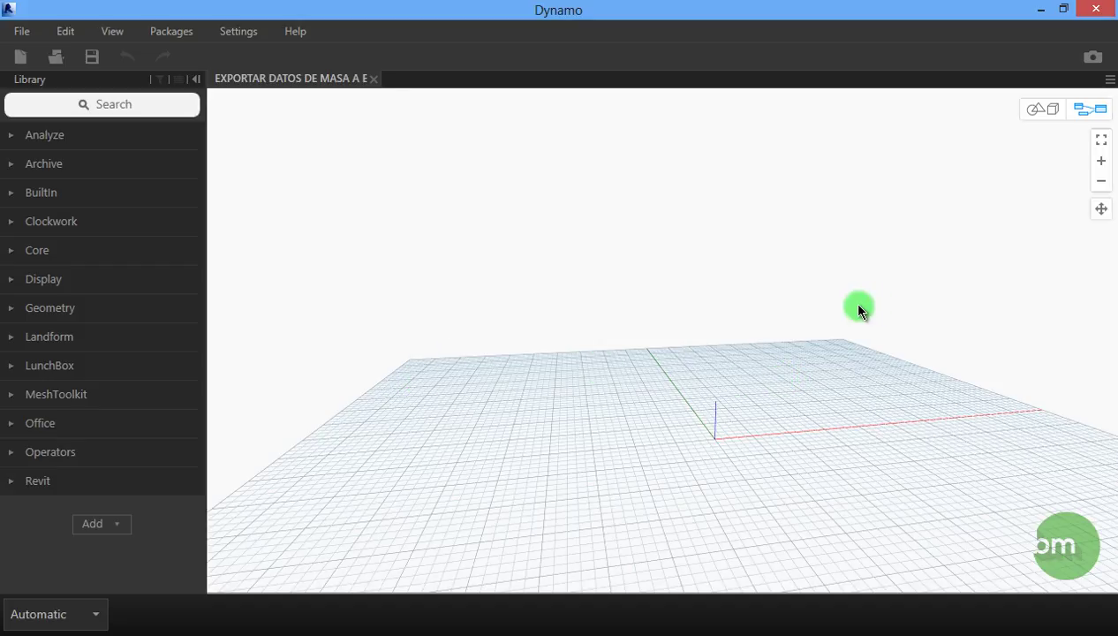
# Step: Place an Excel.WriteToFile node from Office > Excel and search the library for 'file pa'
pyautogui.click(11, 423)
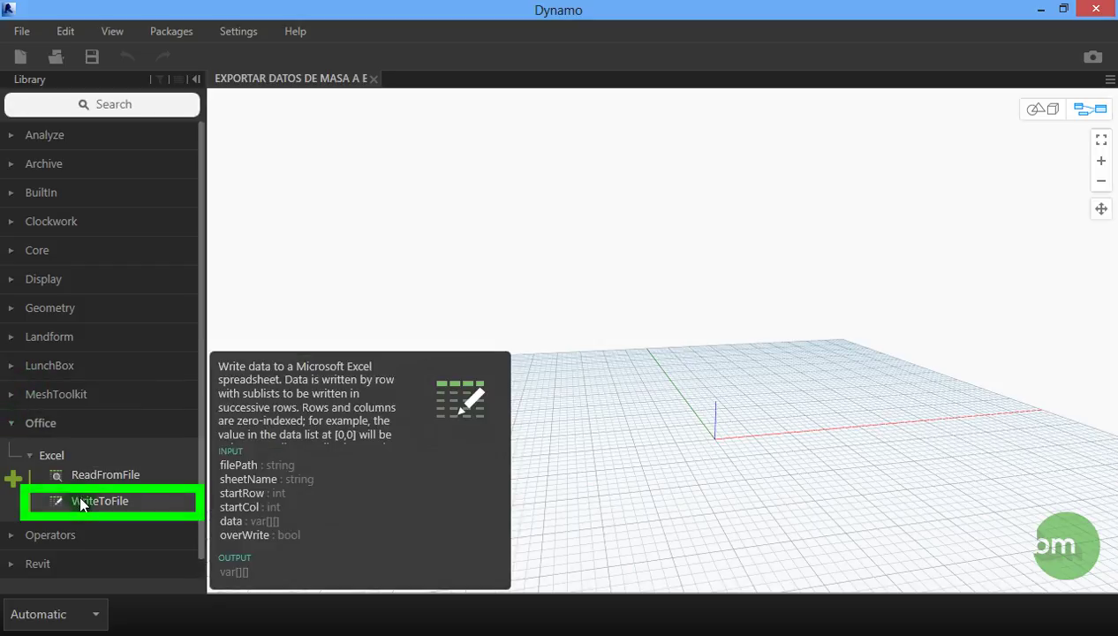
pyautogui.moveTo(179, 478); pyautogui.dragTo(620, 400)
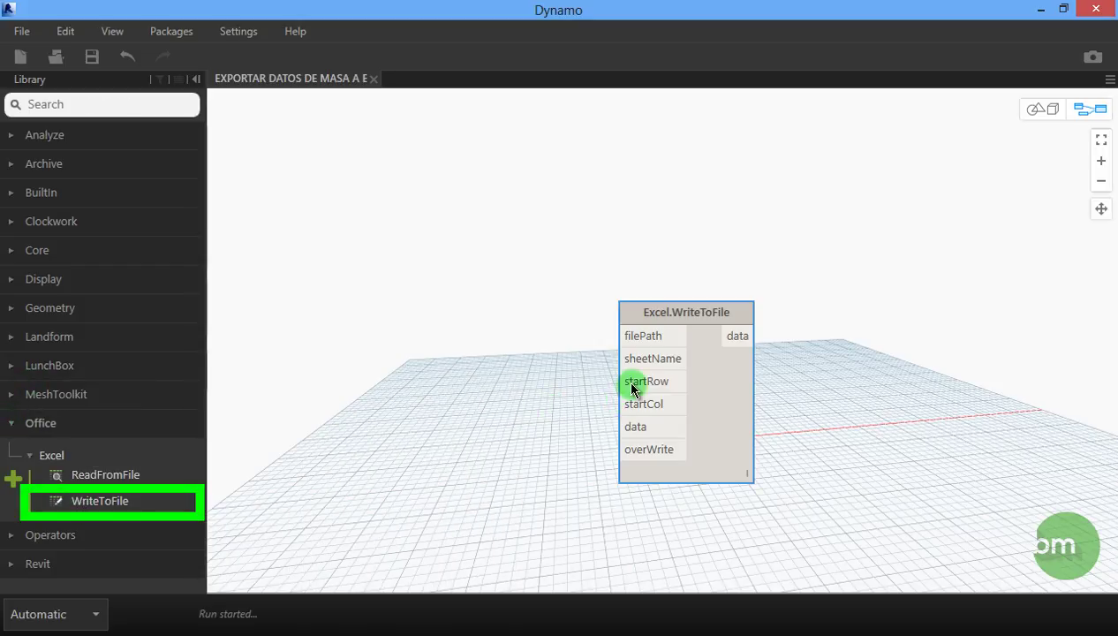
pyautogui.moveTo(729, 313)
pyautogui.mouseDown()
pyautogui.moveTo(916, 277)
pyautogui.moveTo(961, 237)
pyautogui.mouseUp()
pyautogui.click(742, 361)
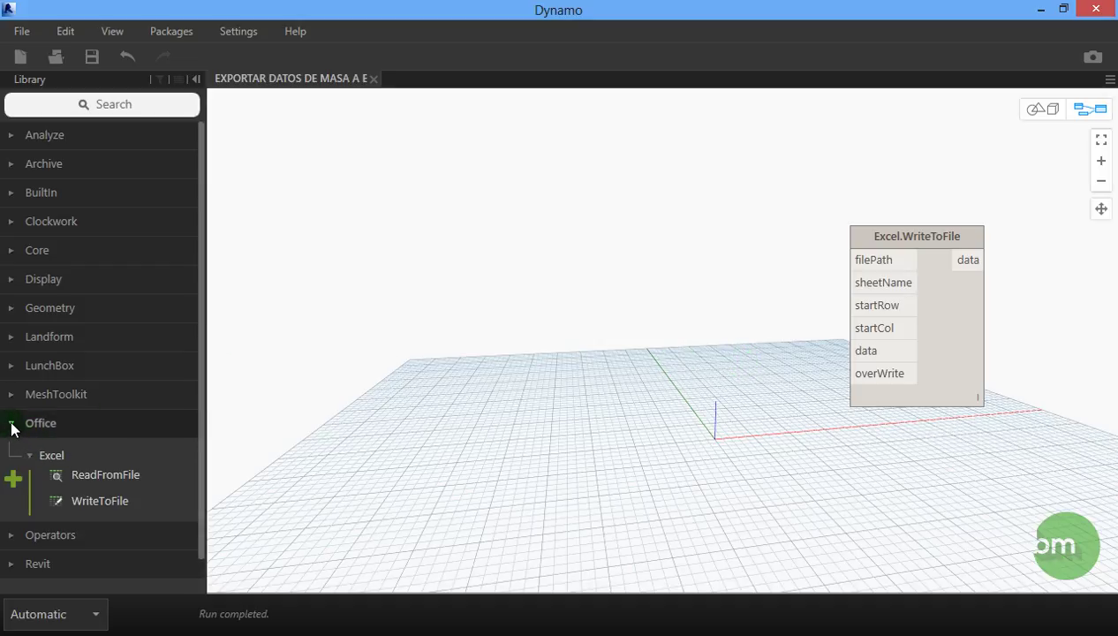
pyautogui.click(37, 418)
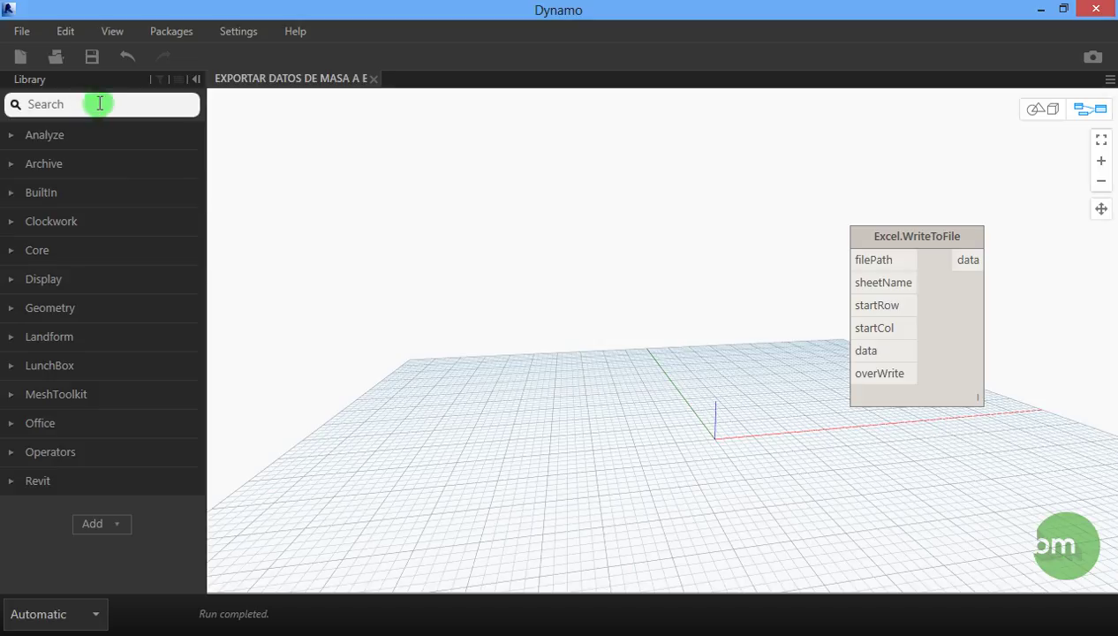
pyautogui.write('file pa')
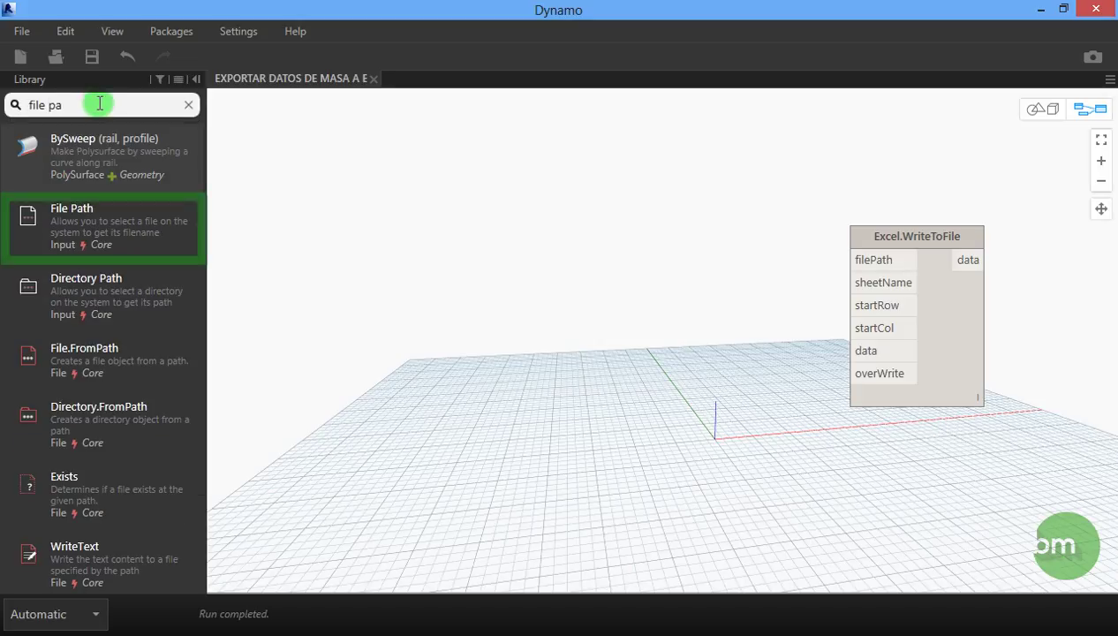
# Step: Add a File Path node pointing to EXPORTAR DATOS DE MASA A EXCEL.xlsx
pyautogui.click(69, 224)
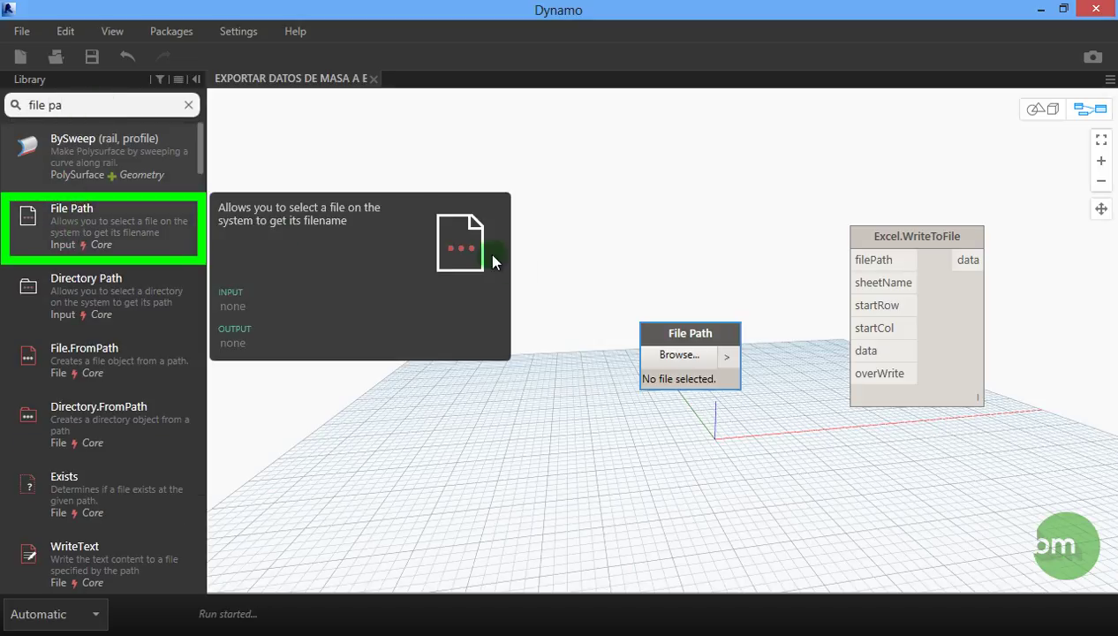
pyautogui.moveTo(666, 331); pyautogui.dragTo(491, 234)
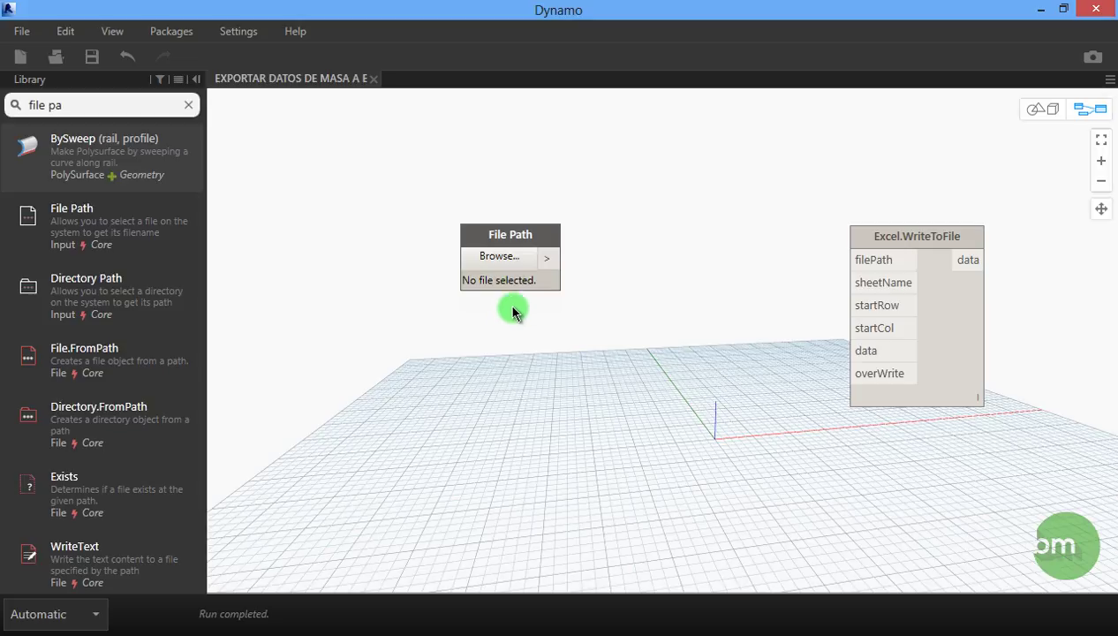
pyautogui.click(516, 264)
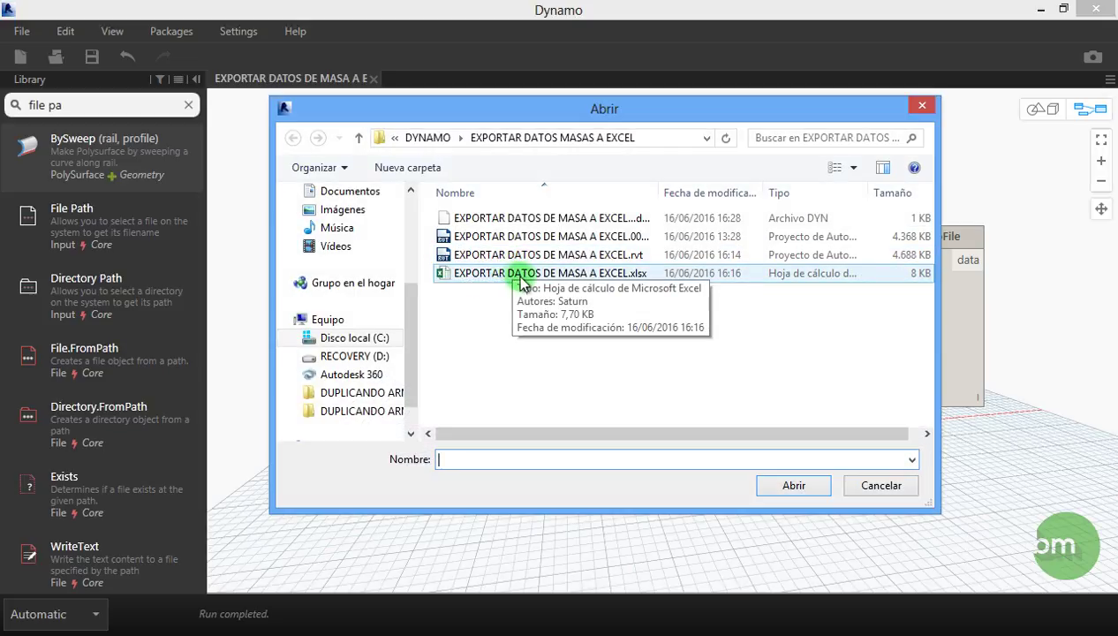
pyautogui.click(516, 279)
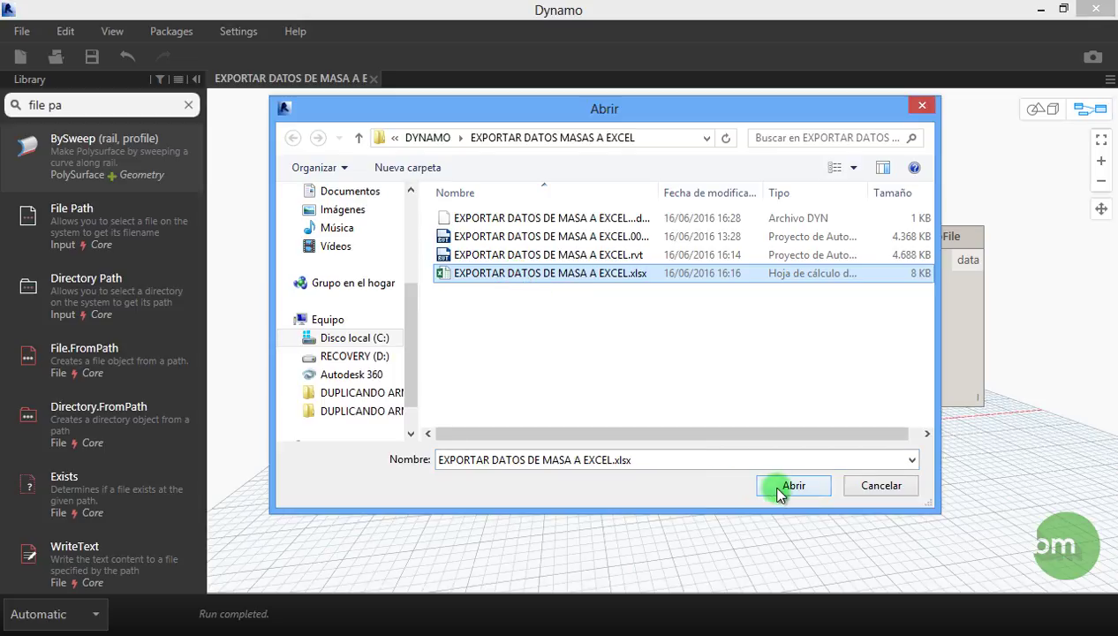
pyautogui.click(781, 487)
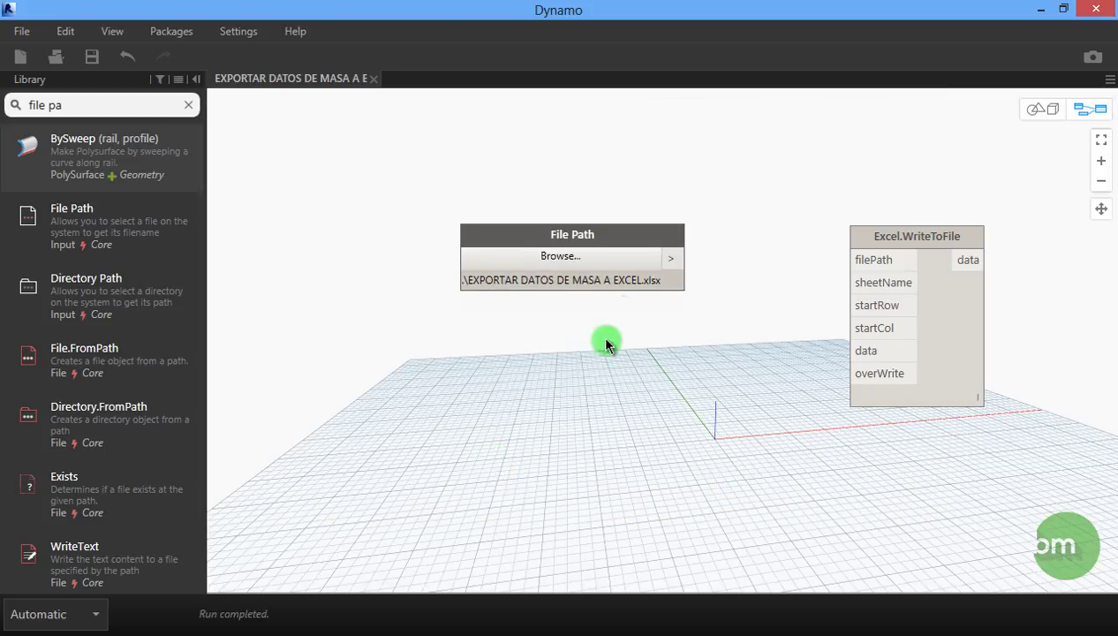
# Step: Wire the File Path output into Excel.WriteToFile's filePath input
pyautogui.moveTo(663, 242); pyautogui.dragTo(687, 244)
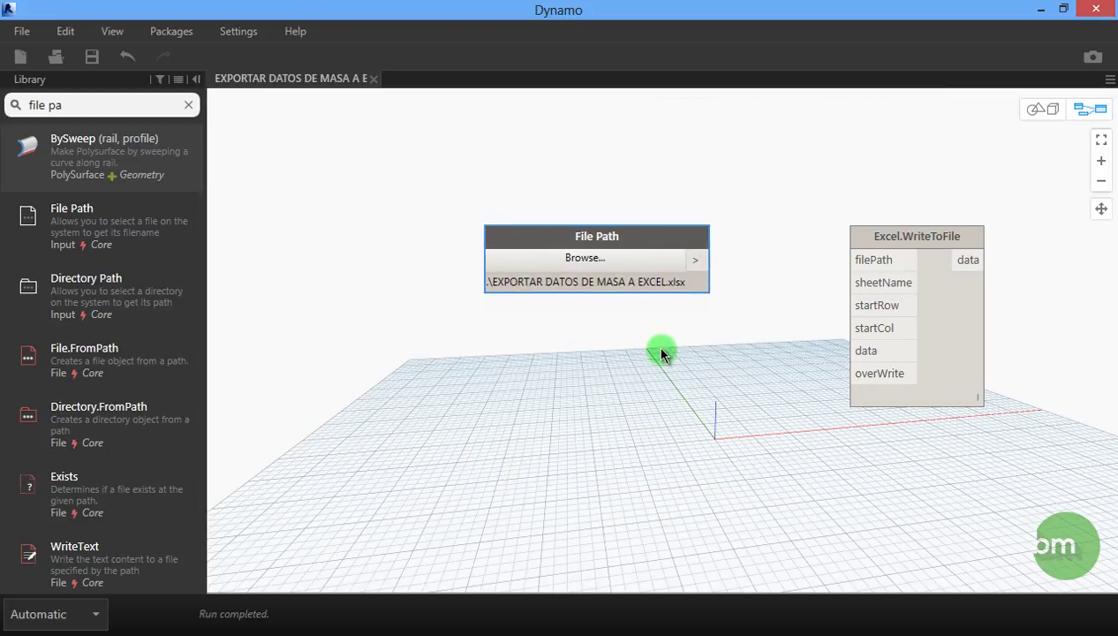
pyautogui.click(698, 263)
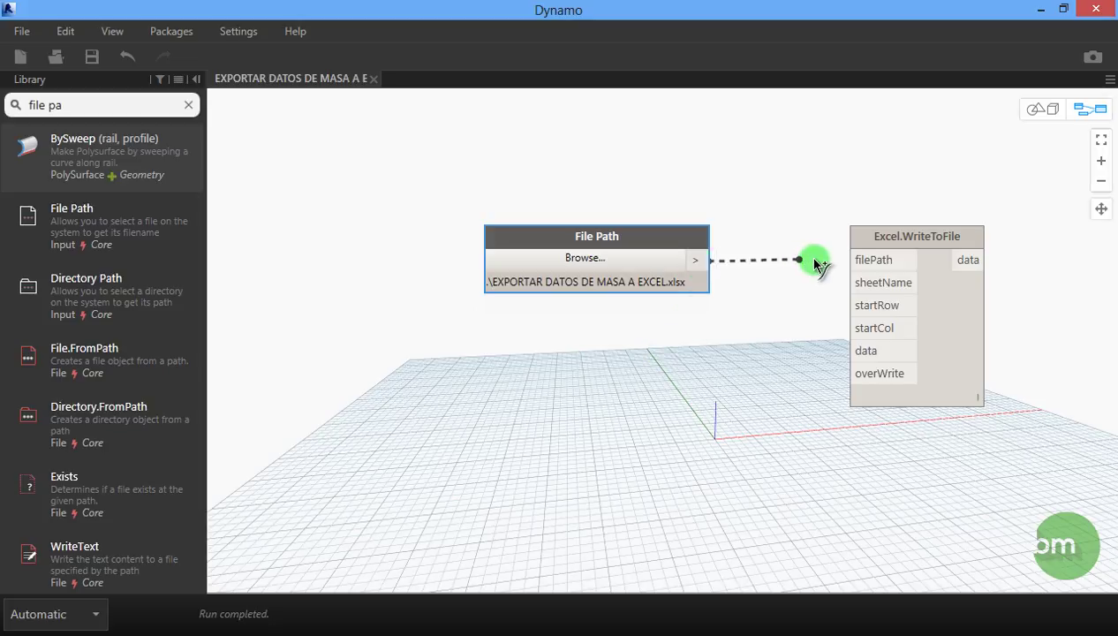
pyautogui.click(866, 260)
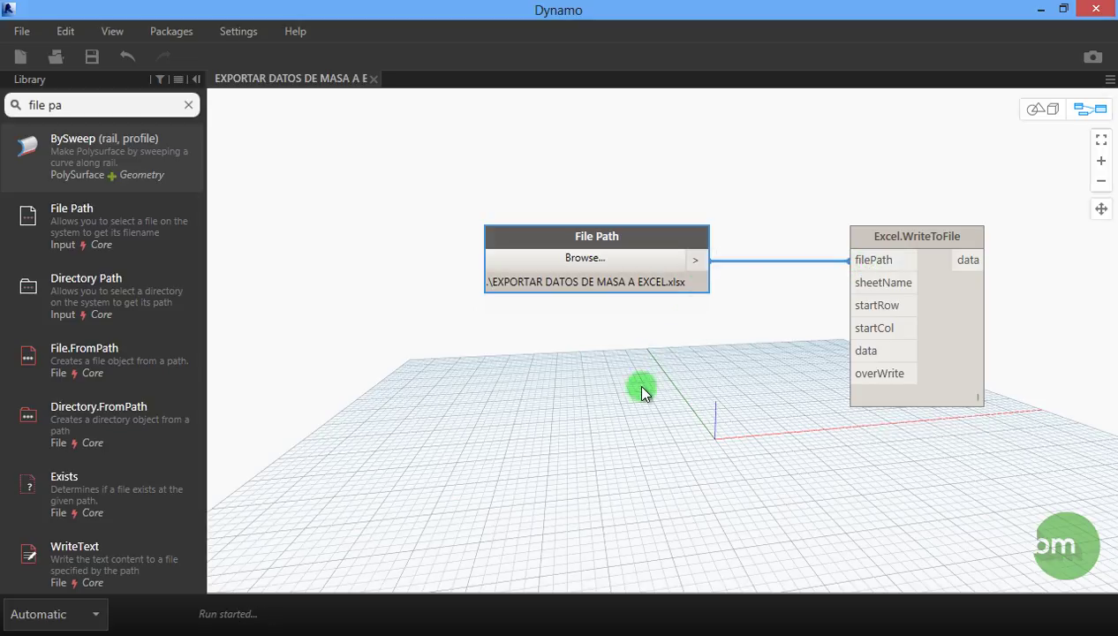
pyautogui.click(625, 343)
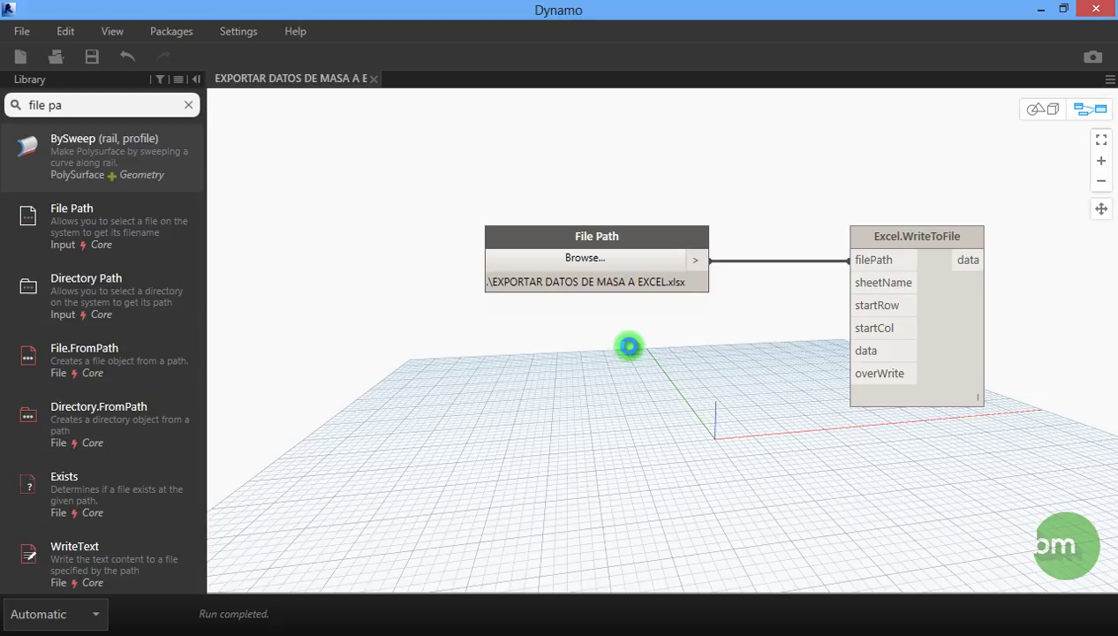
# Step: Create a "Sheet1" Code Block and wire it into the sheetName input
pyautogui.doubleClick(627, 344)
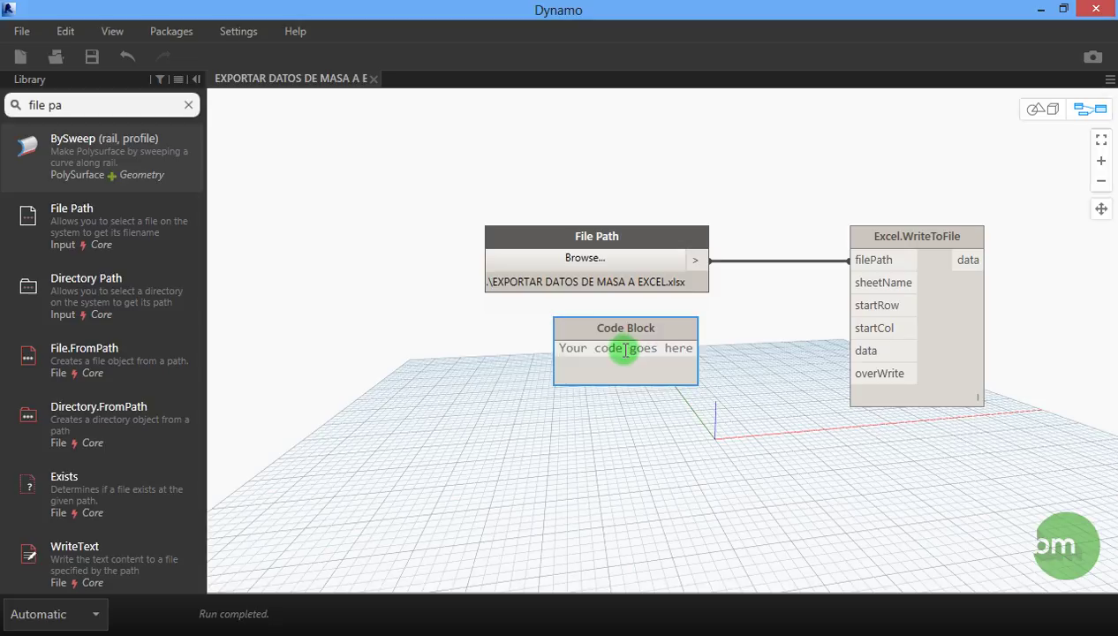
pyautogui.write('"Sheet1')
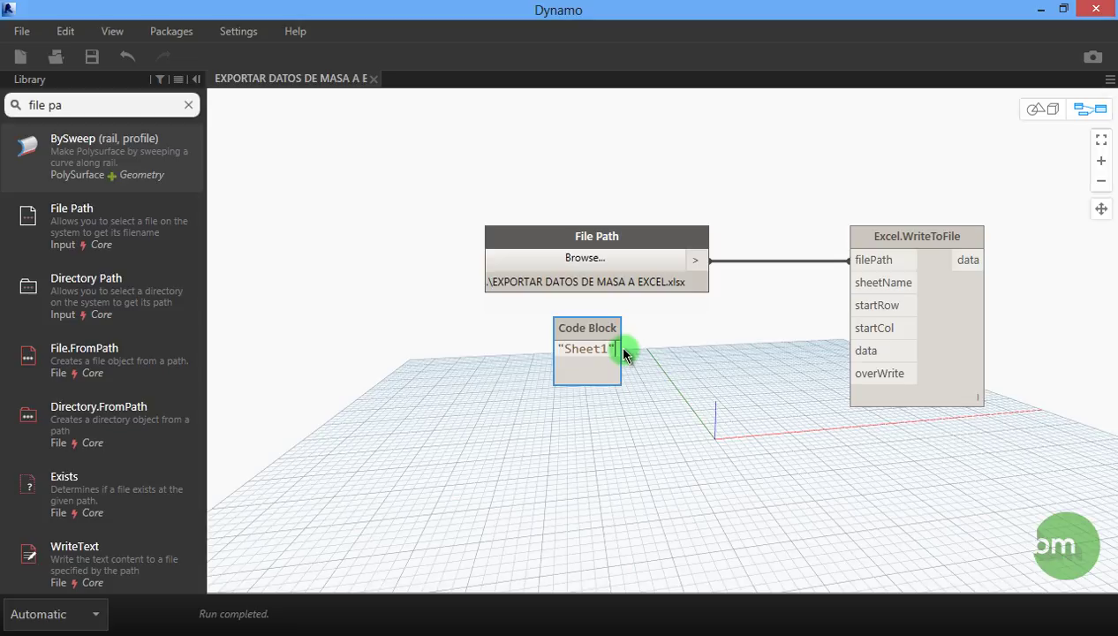
pyautogui.moveTo(592, 345)
pyautogui.mouseDown()
pyautogui.moveTo(782, 328)
pyautogui.moveTo(853, 282)
pyautogui.mouseUp()
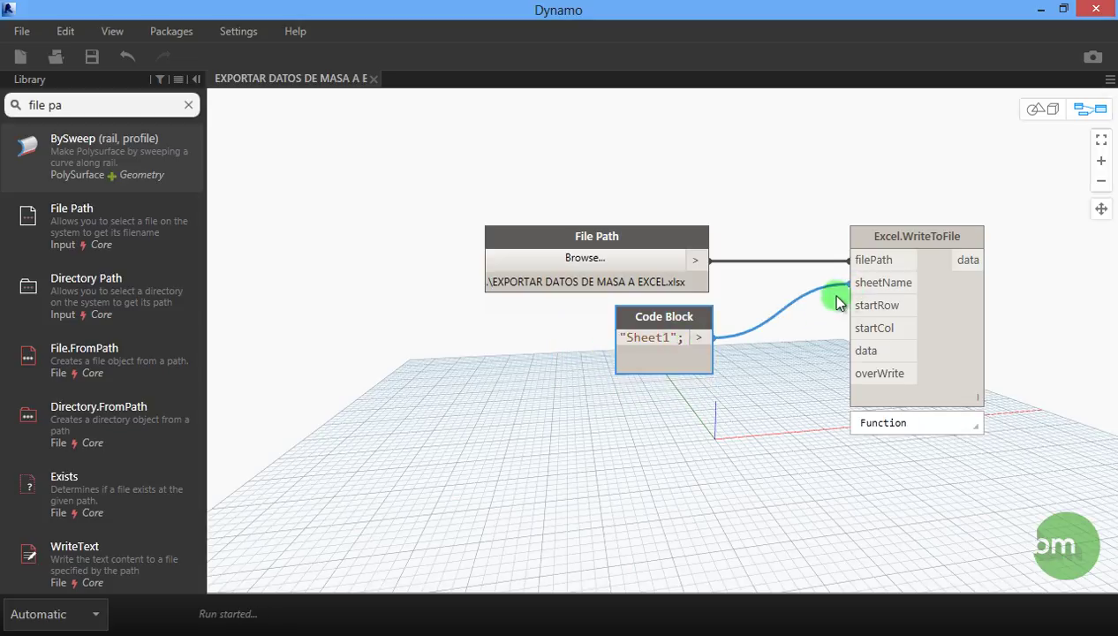
# Step: Create a Code Block with 0 and wire it into both startRow and startCol
pyautogui.doubleClick(658, 414)
pyautogui.write('0;')
pyautogui.moveTo(614, 395)
pyautogui.mouseDown()
pyautogui.moveTo(687, 397)
pyautogui.moveTo(858, 296)
pyautogui.moveTo(855, 306)
pyautogui.mouseUp()
pyautogui.moveTo(709, 411); pyautogui.dragTo(850, 329)
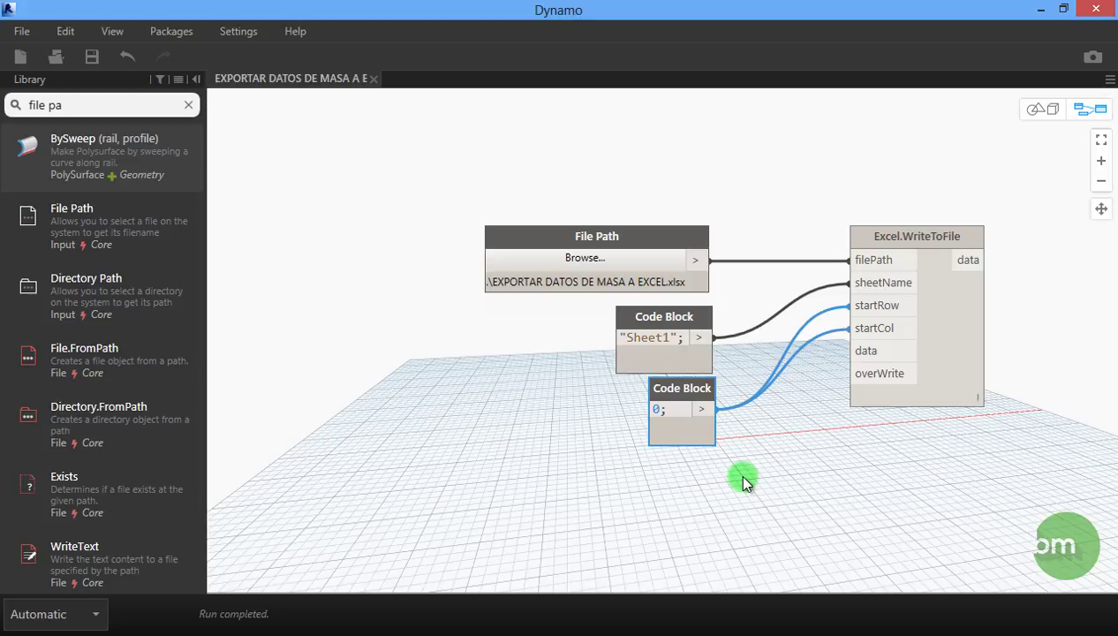
pyautogui.click(760, 429)
pyautogui.moveTo(892, 400)
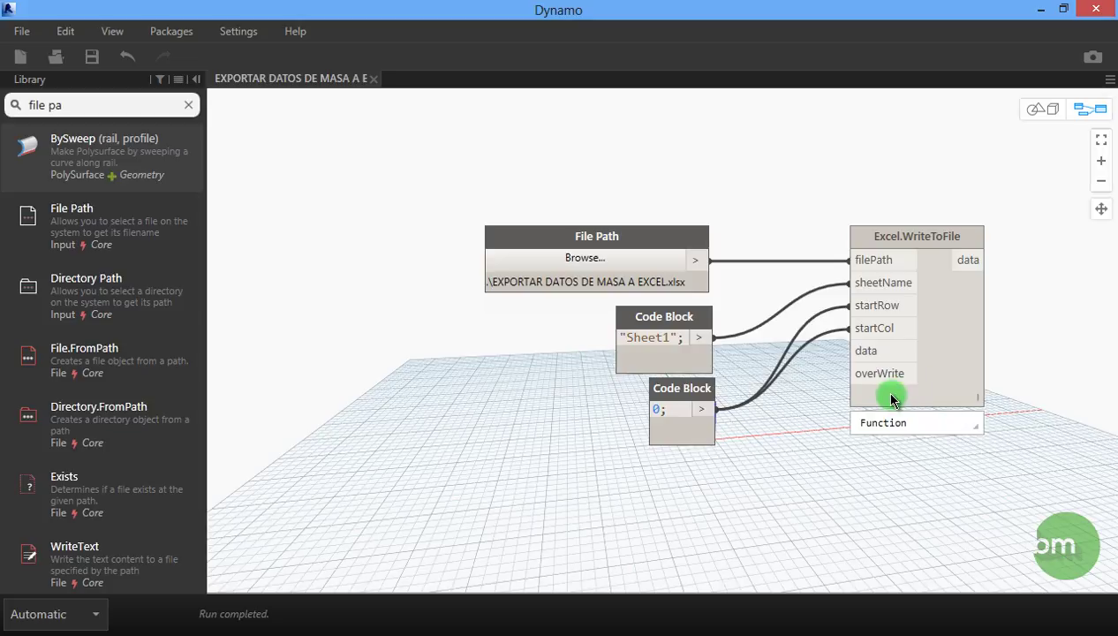
pyautogui.scroll(-5, 888, 401)
pyautogui.scroll(1, 868, 484)
pyautogui.scroll(1, 752, 461)
# Step: Add a Categories node from Revit > Selection to the left of the graph
pyautogui.scroll(2, 467, 399)
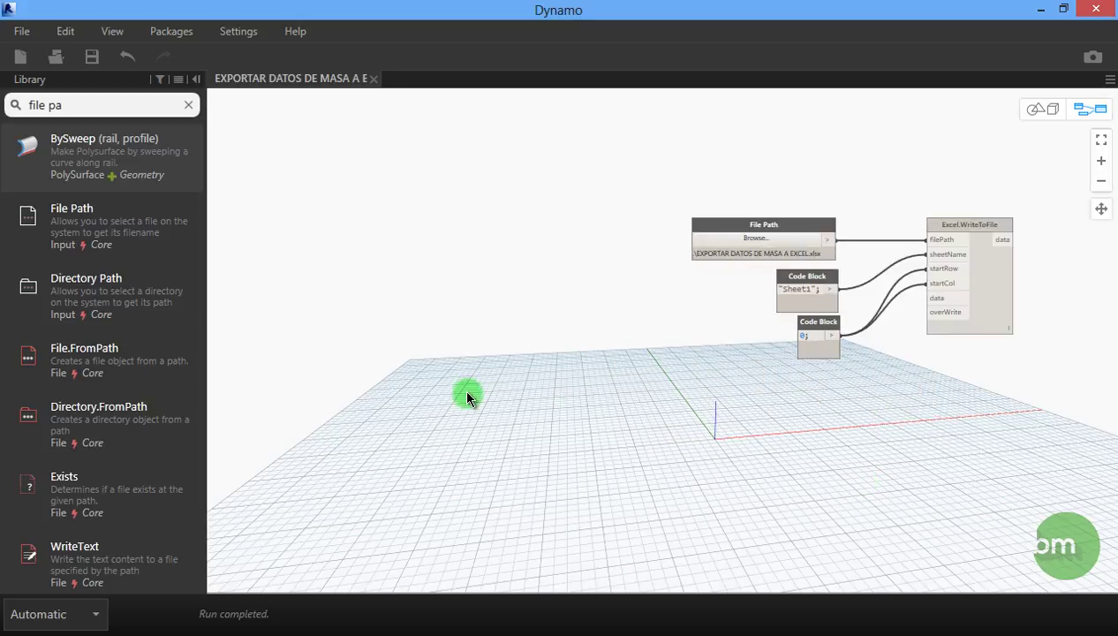
pyautogui.click(188, 104)
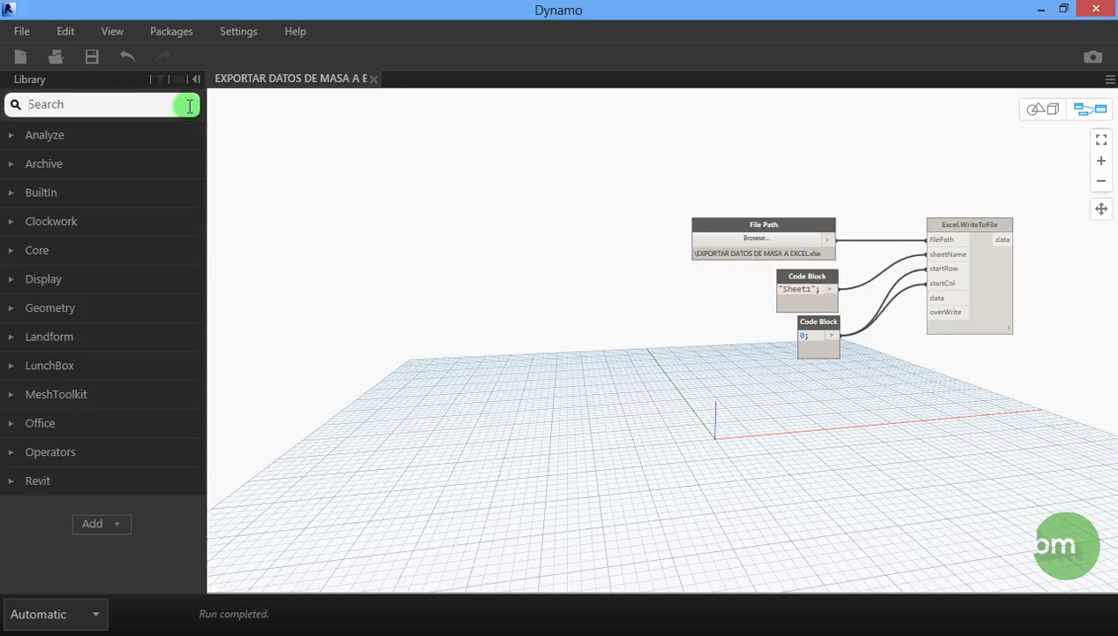
pyautogui.click(16, 481)
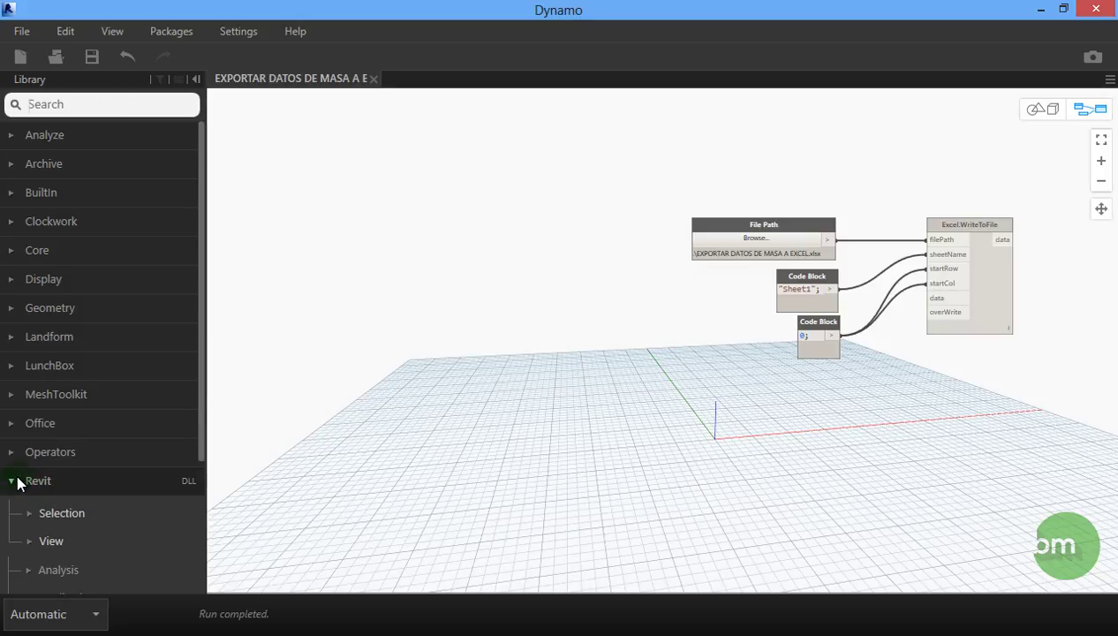
pyautogui.moveTo(201, 365); pyautogui.dragTo(194, 465)
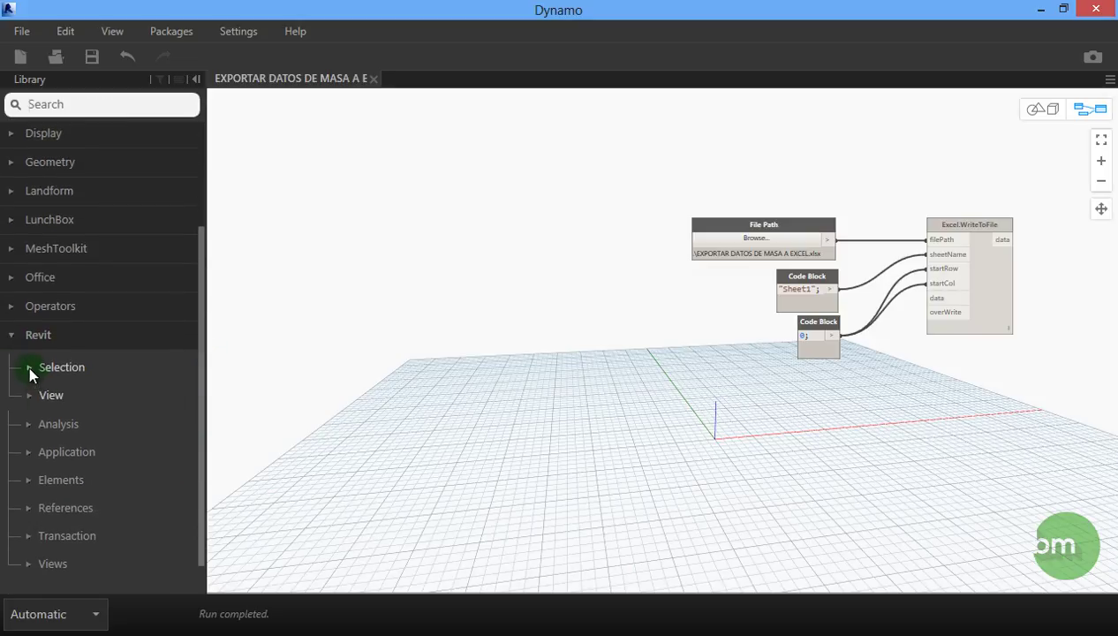
pyautogui.click(85, 367)
pyautogui.moveTo(201, 318); pyautogui.dragTo(202, 358)
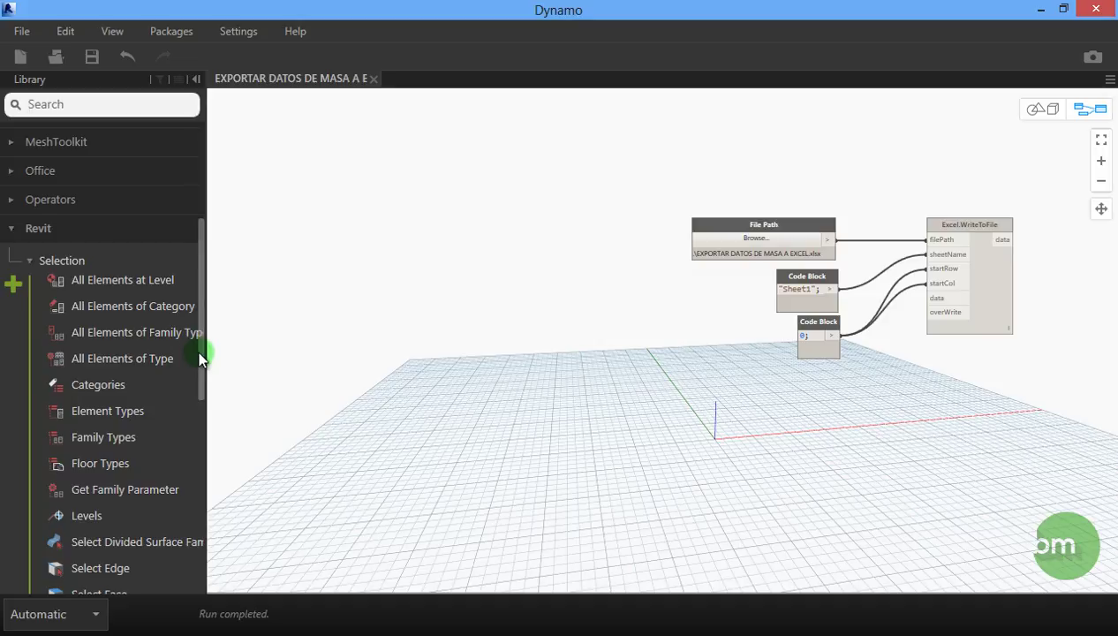
pyautogui.click(98, 384)
pyautogui.moveTo(696, 362); pyautogui.dragTo(568, 358)
# Step: Set the Categories node's dropdown to Mass - Mass Floor
pyautogui.scroll(3, 568, 357)
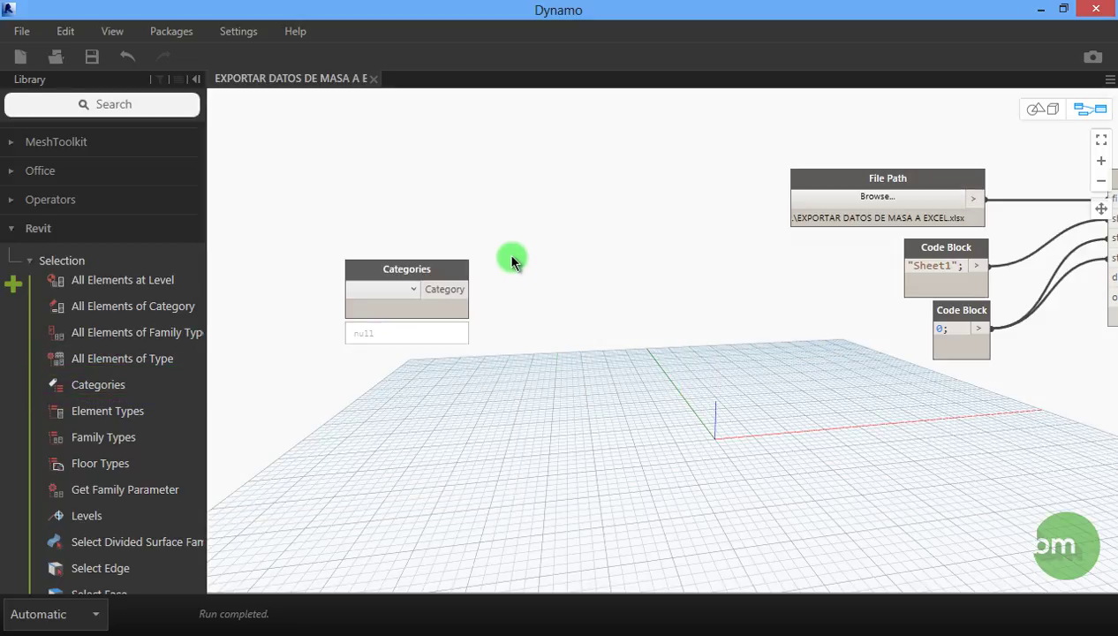
pyautogui.click(413, 289)
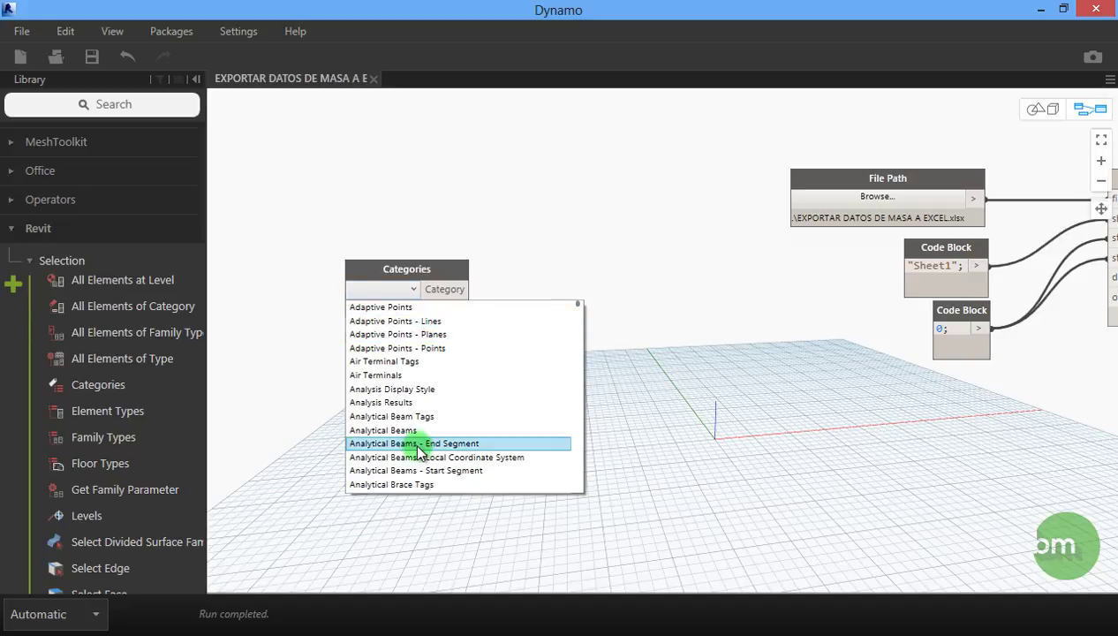
pyautogui.moveTo(578, 304); pyautogui.dragTo(574, 392)
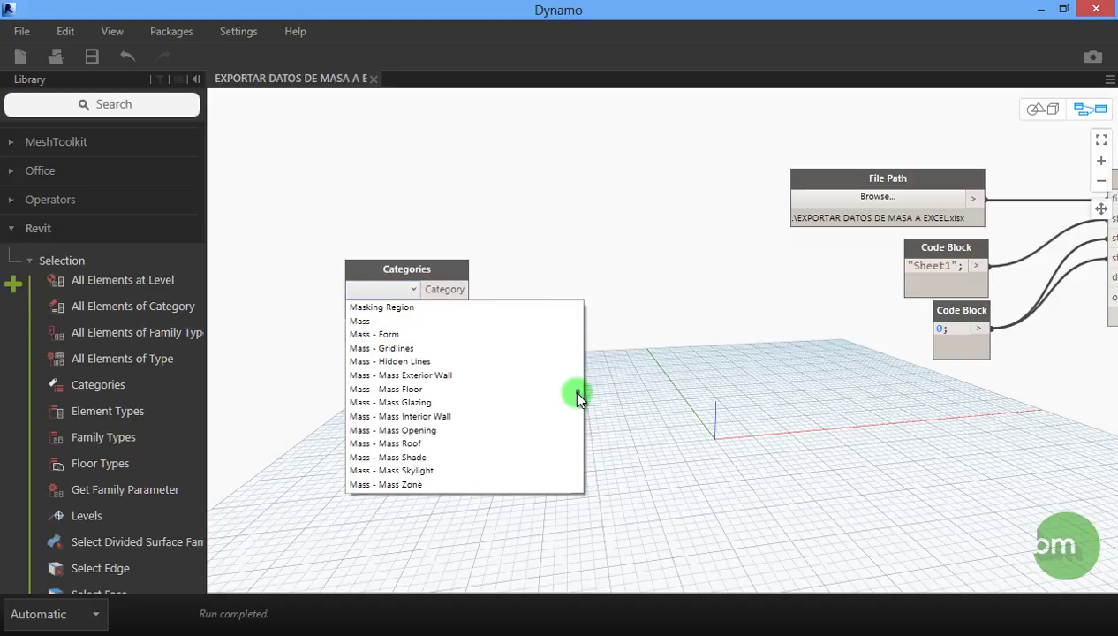
pyautogui.click(415, 390)
pyautogui.moveTo(431, 272); pyautogui.dragTo(415, 279)
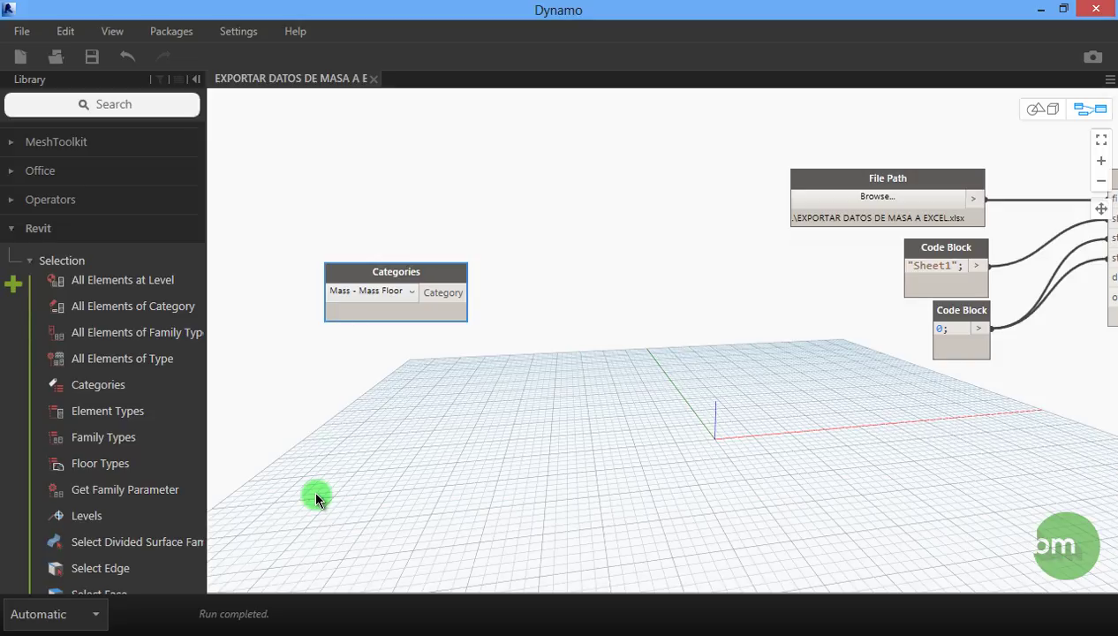
# Step: Add an All Elements of Category node fed by Categories and move both nodes down-left
pyautogui.click(108, 311)
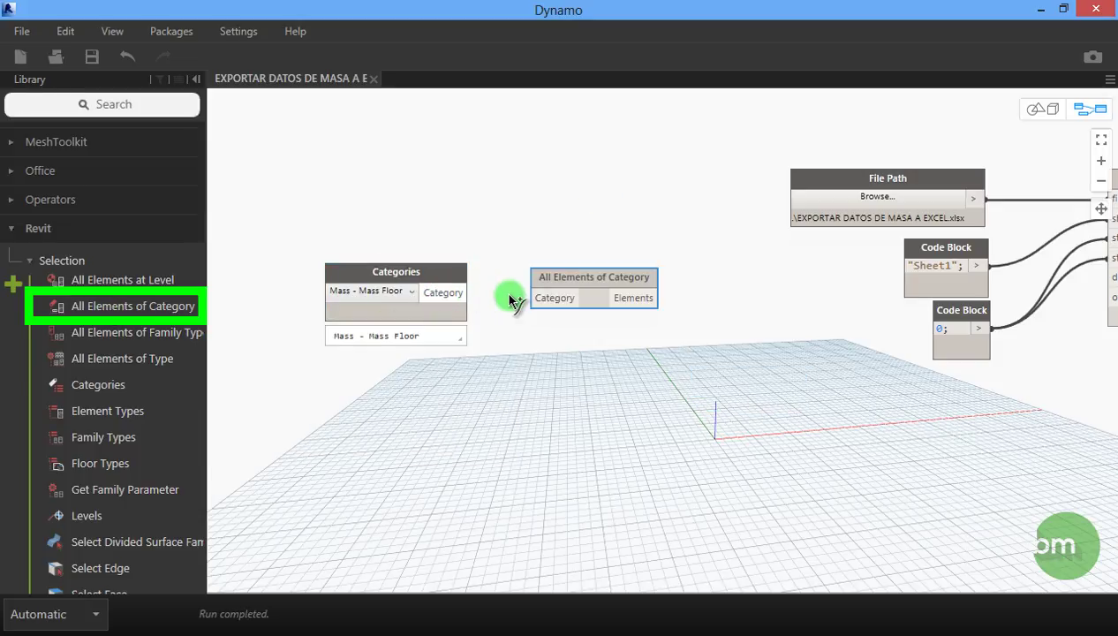
pyautogui.click(537, 297)
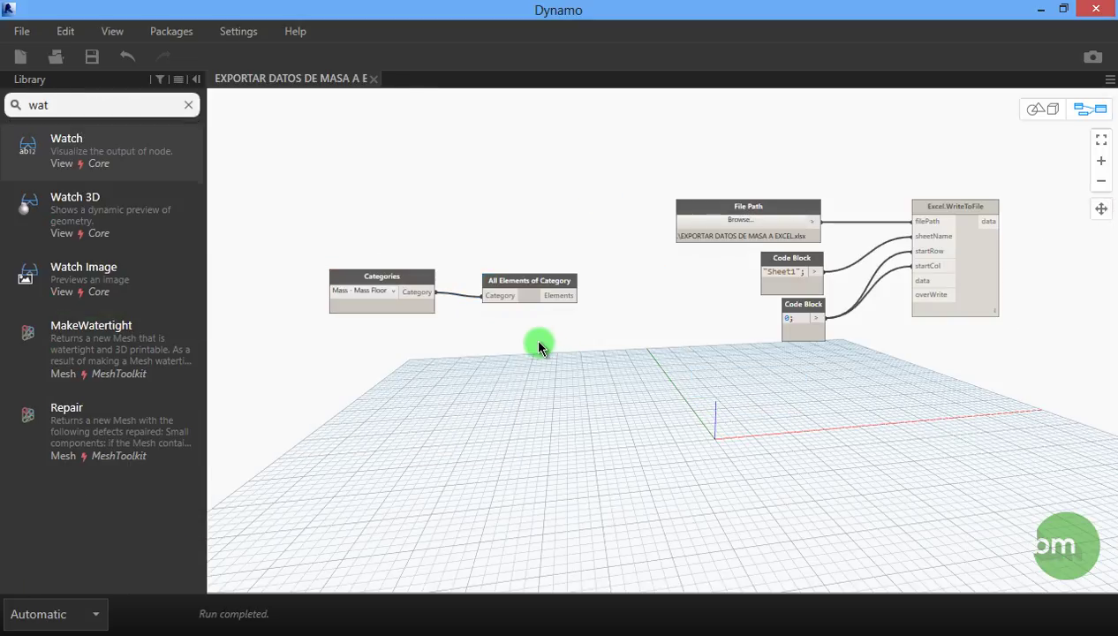
pyautogui.moveTo(594, 252); pyautogui.dragTo(330, 336)
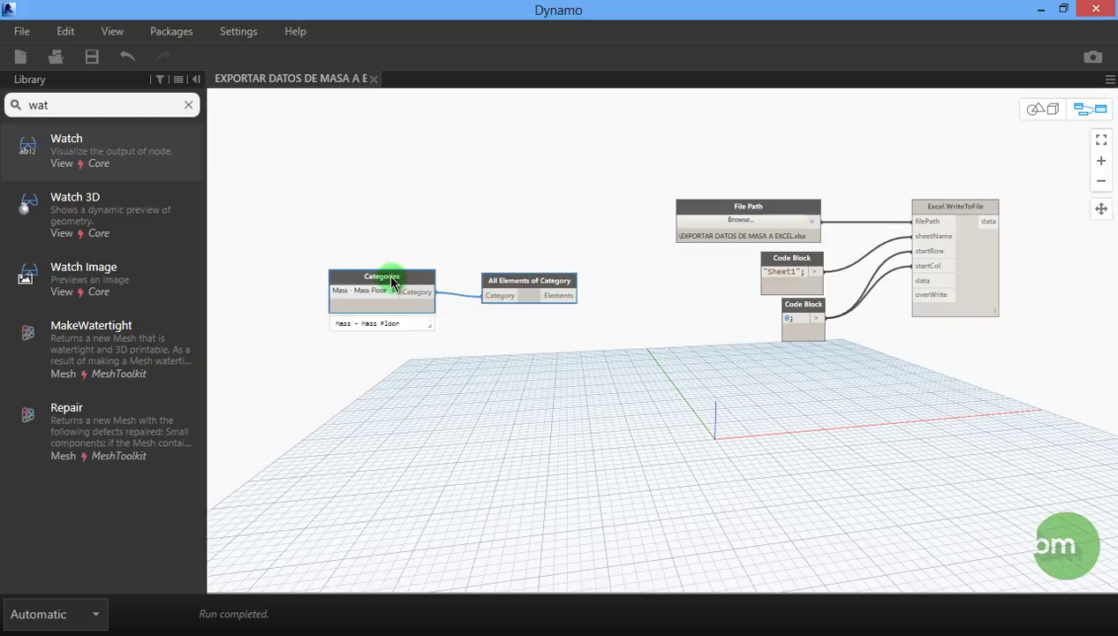
pyautogui.moveTo(392, 281); pyautogui.dragTo(357, 351)
pyautogui.click(438, 446)
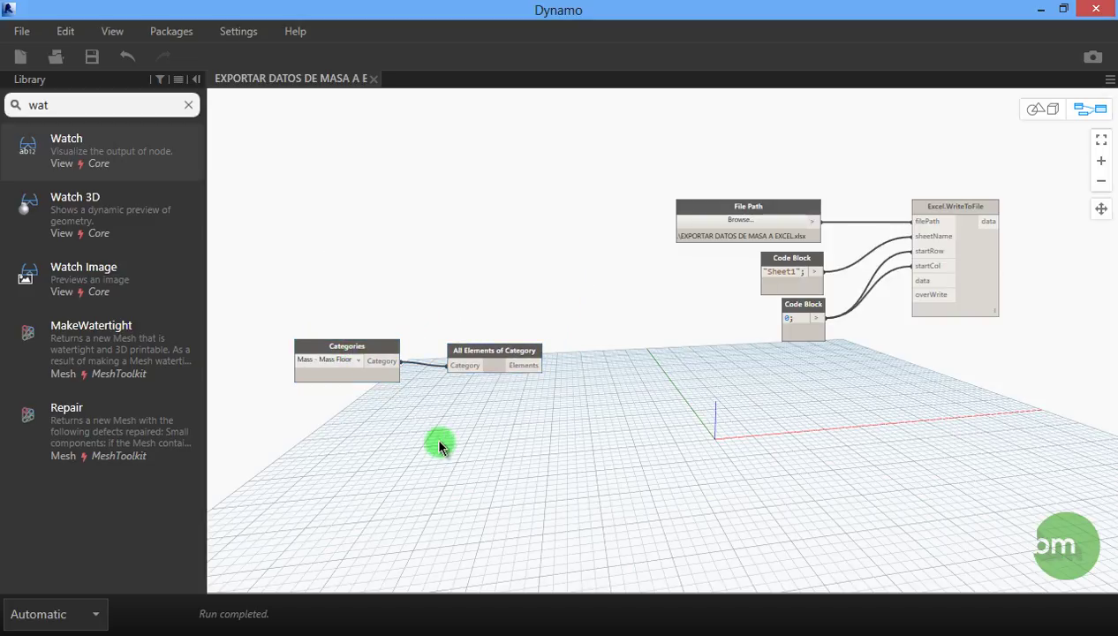
# Step: Clear the library search and collapse the Revit Selection group
pyautogui.scroll(2, 330, 411)
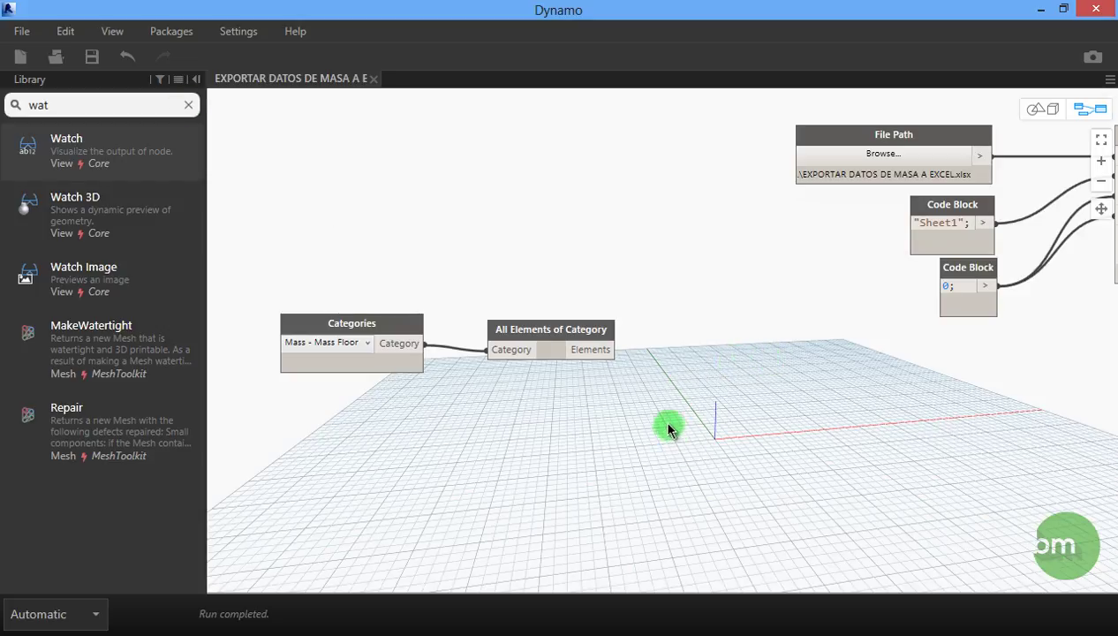
pyautogui.click(189, 106)
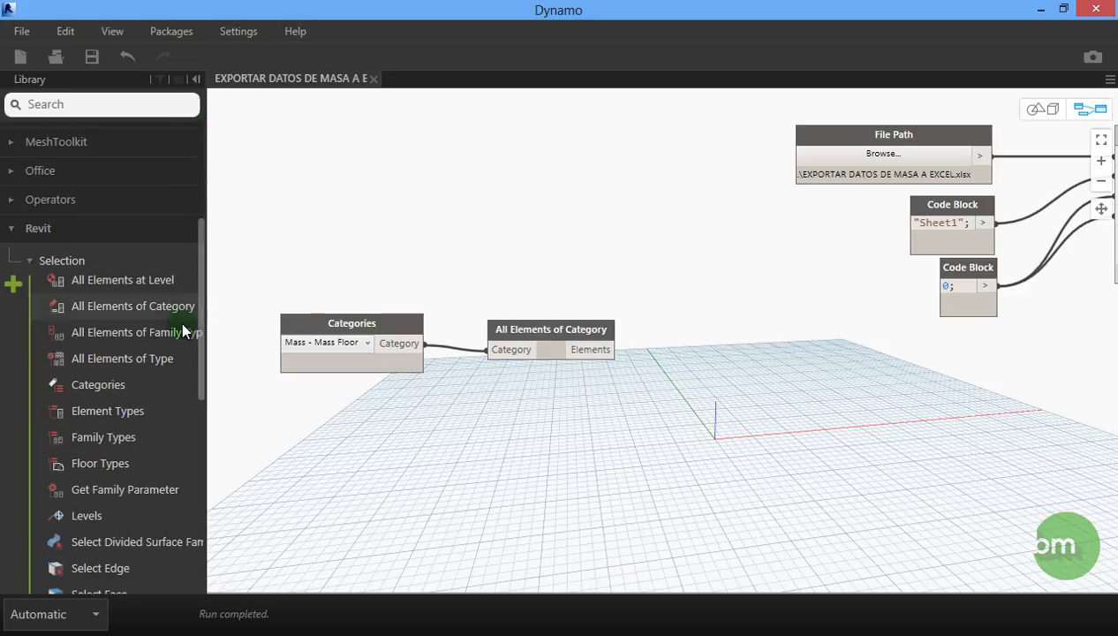
pyautogui.click(32, 256)
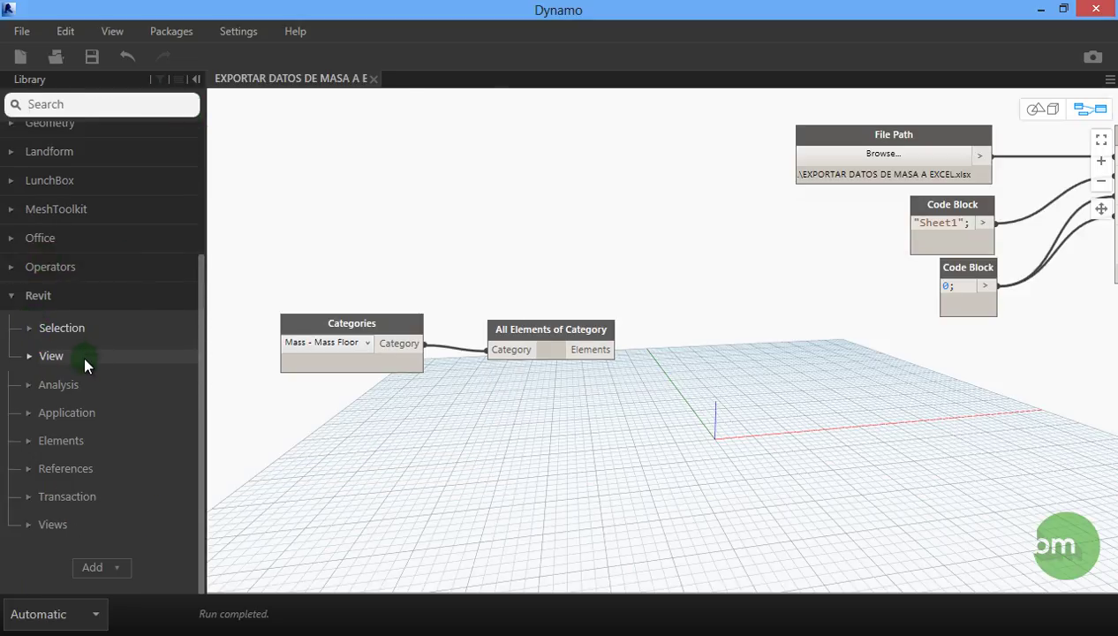
# Step: Add Element.GetParameterValueByName and feed it the mass floor elements
pyautogui.click(28, 441)
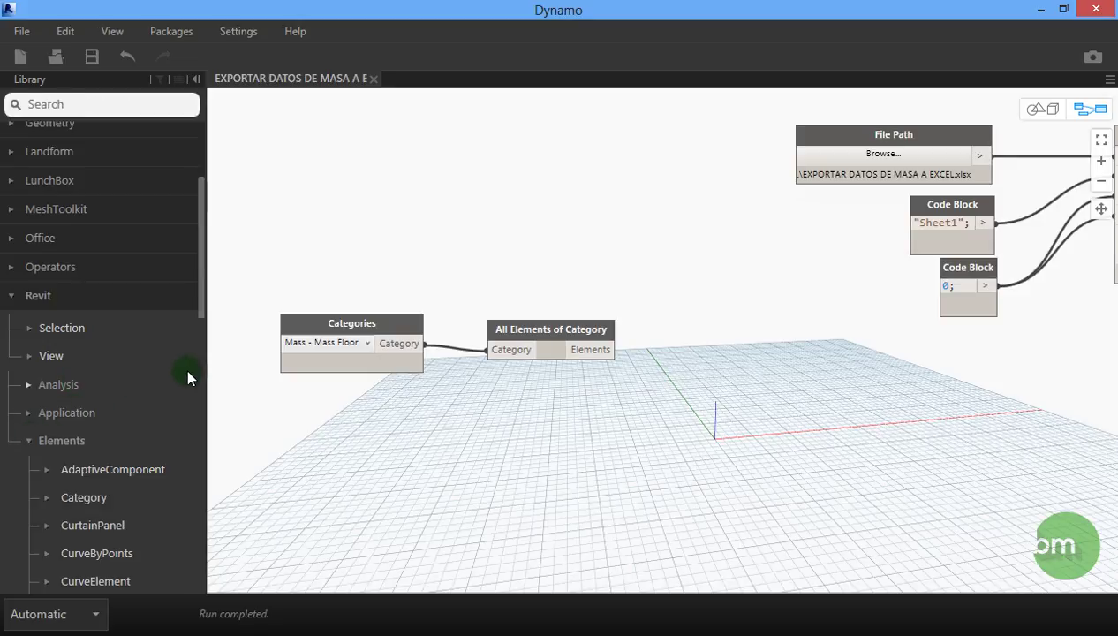
pyautogui.moveTo(203, 292); pyautogui.dragTo(192, 380)
pyautogui.click(49, 382)
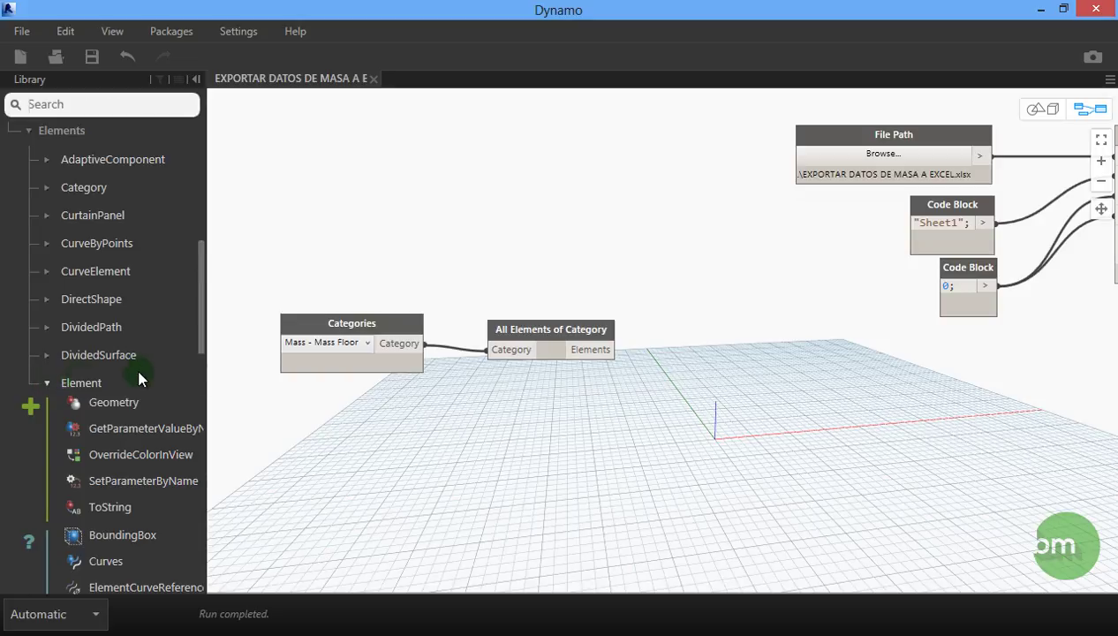
pyautogui.moveTo(201, 327); pyautogui.dragTo(203, 345)
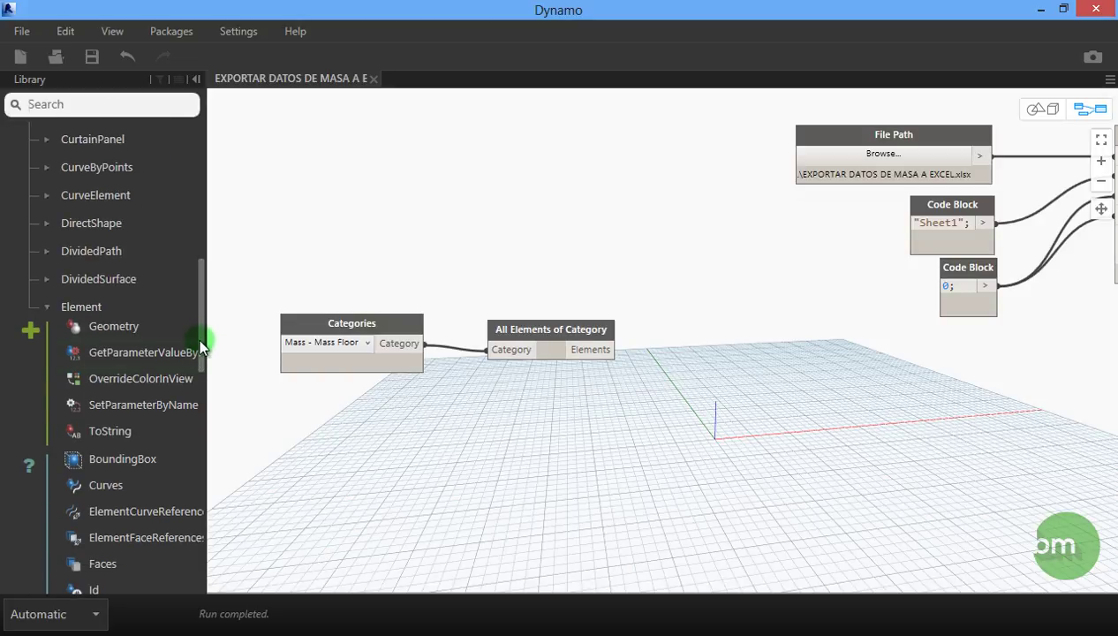
pyautogui.click(121, 355)
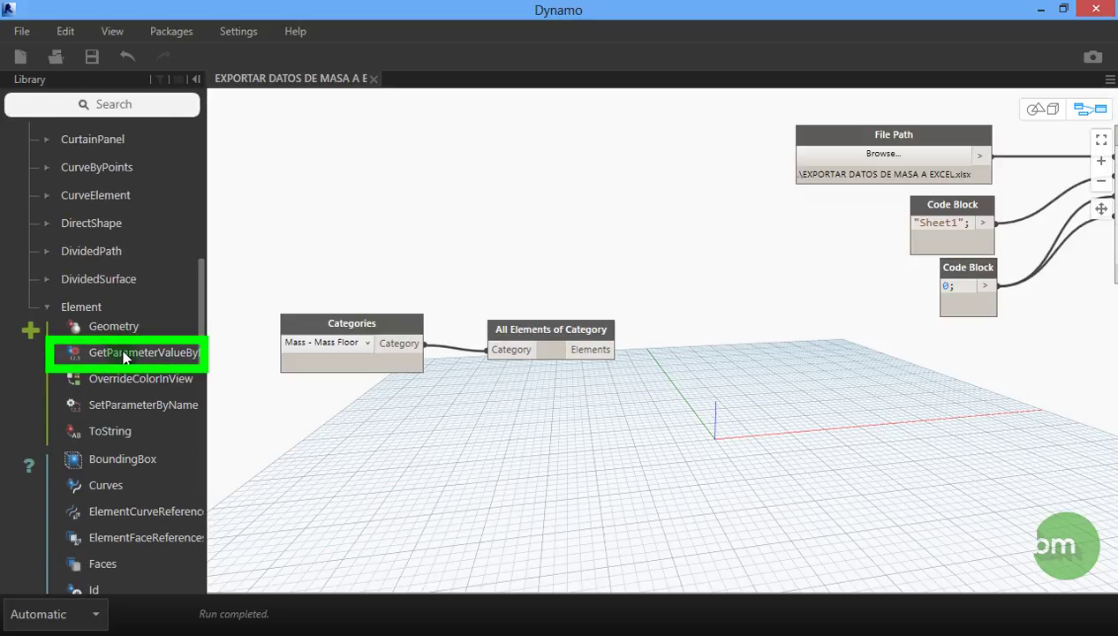
pyautogui.moveTo(706, 324); pyautogui.dragTo(747, 328)
pyautogui.click(589, 349)
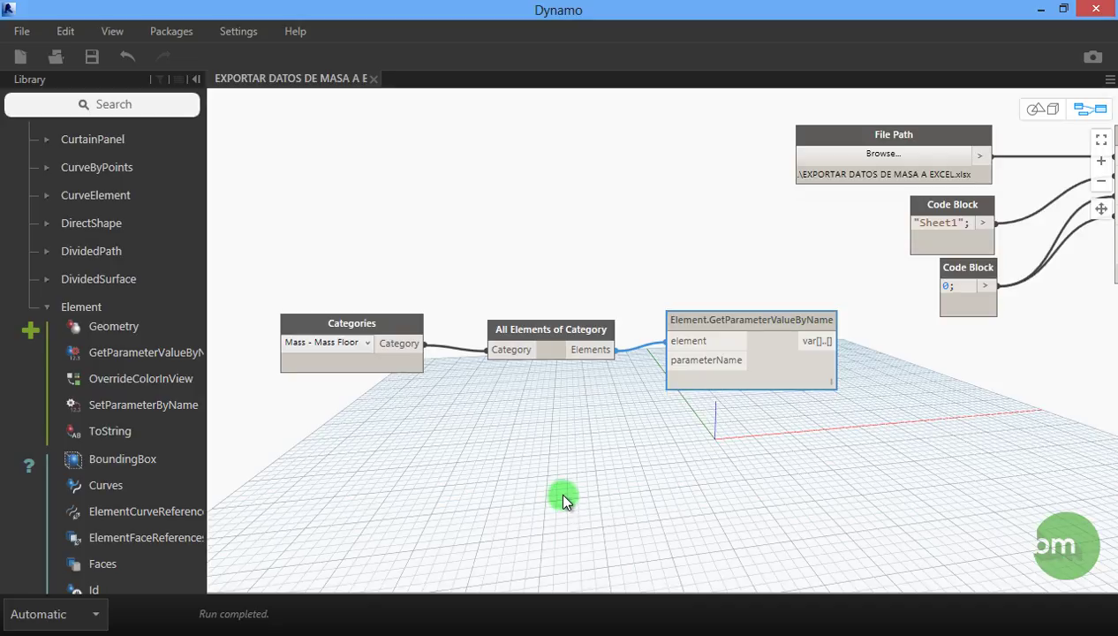
# Step: Search 'str' and place an empty String node beside GetParameterValueByName
pyautogui.click(153, 107)
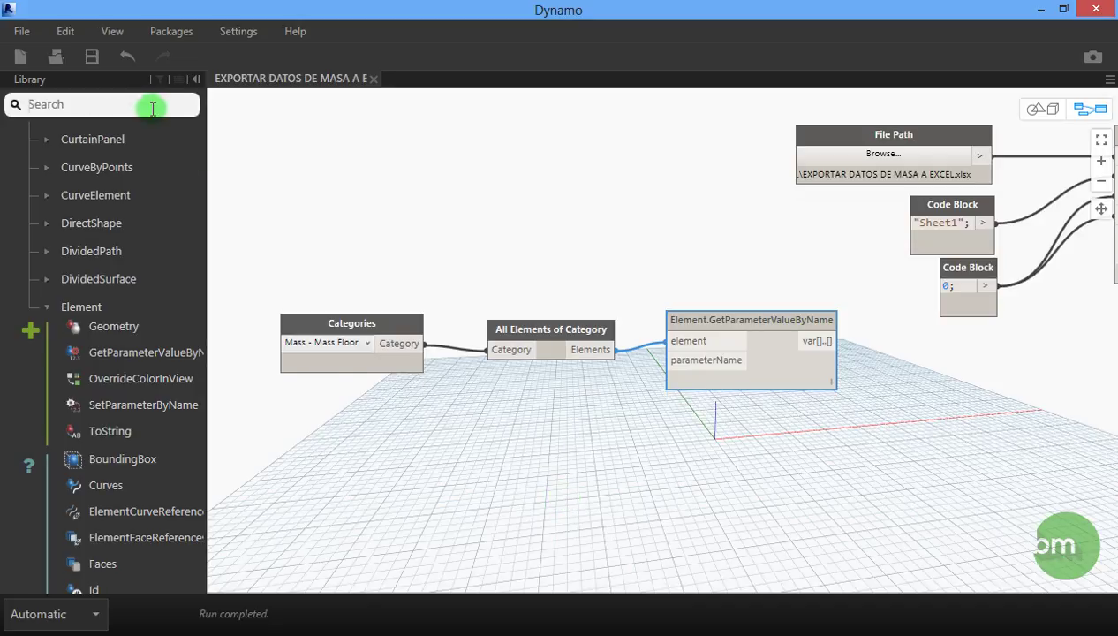
pyautogui.write('str')
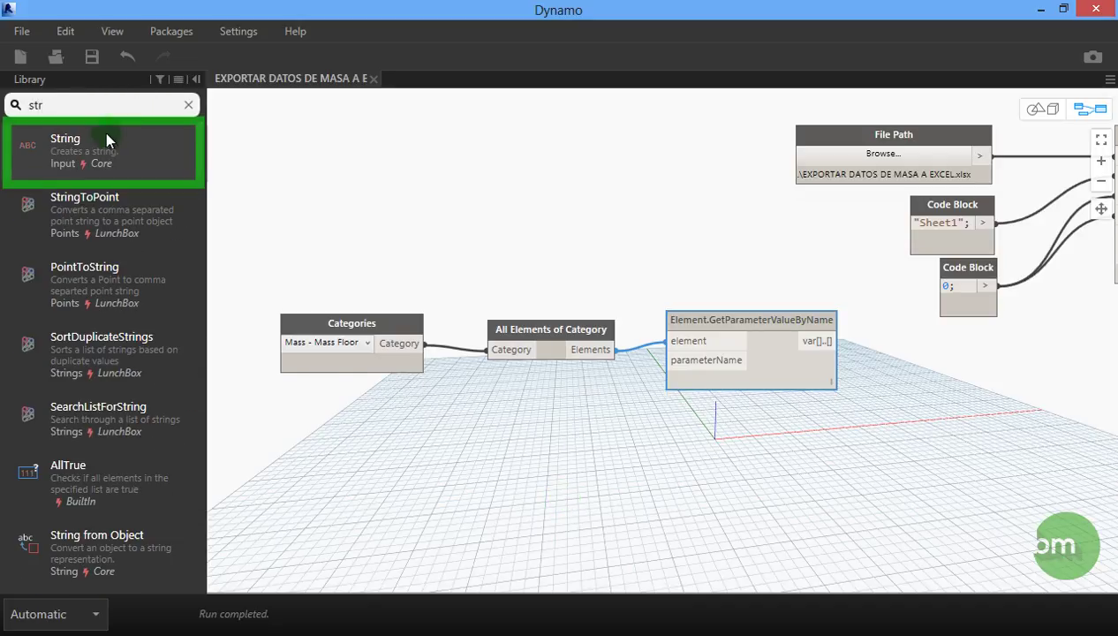
pyautogui.click(101, 144)
pyautogui.moveTo(674, 350); pyautogui.dragTo(601, 389)
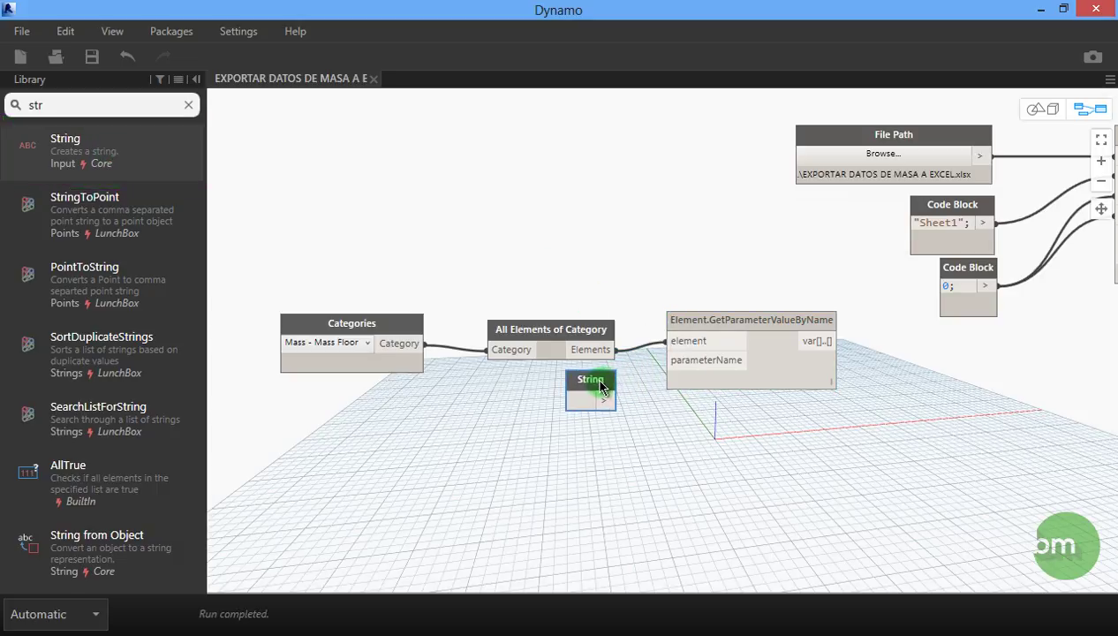
pyautogui.click(554, 456)
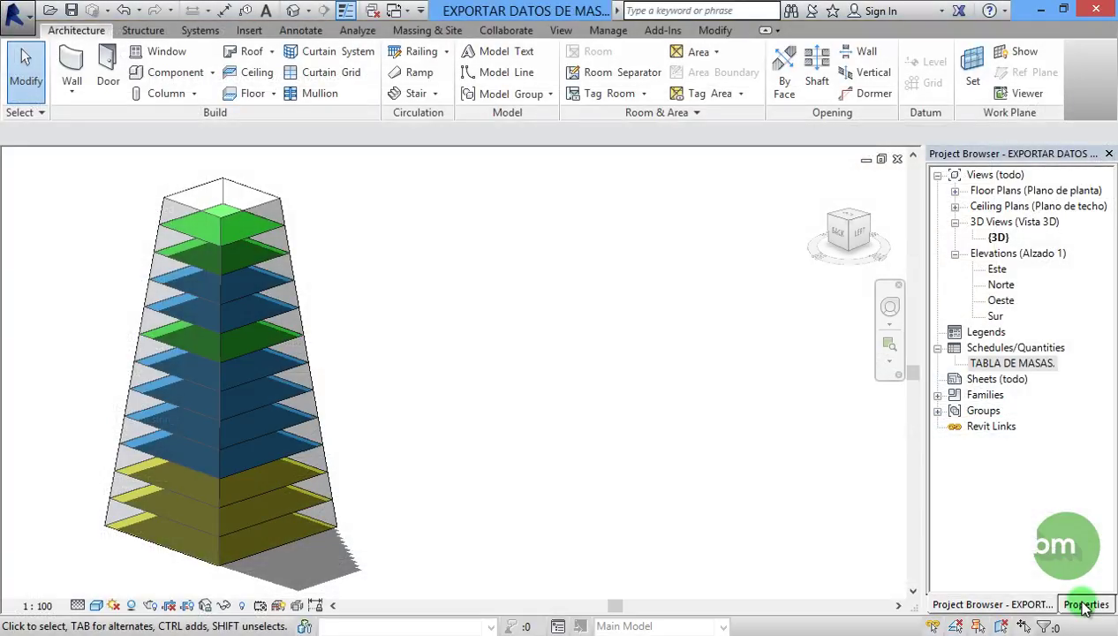
# Step: Select a mass floor in the tower and inspect its parameters in the Properties palette
pyautogui.click(300, 425)
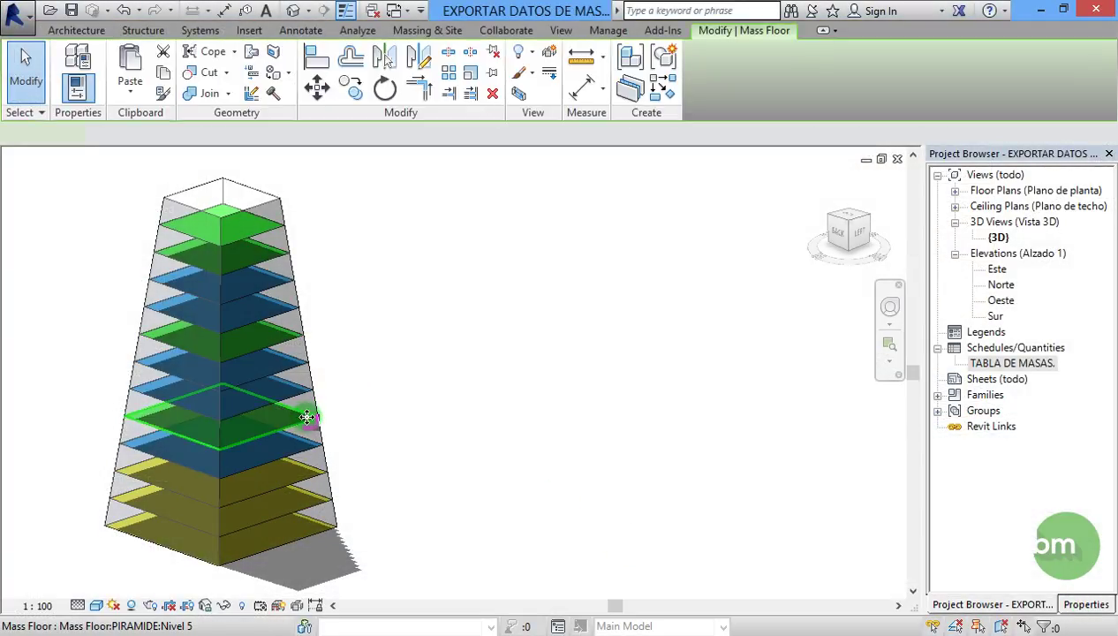
pyautogui.click(1086, 606)
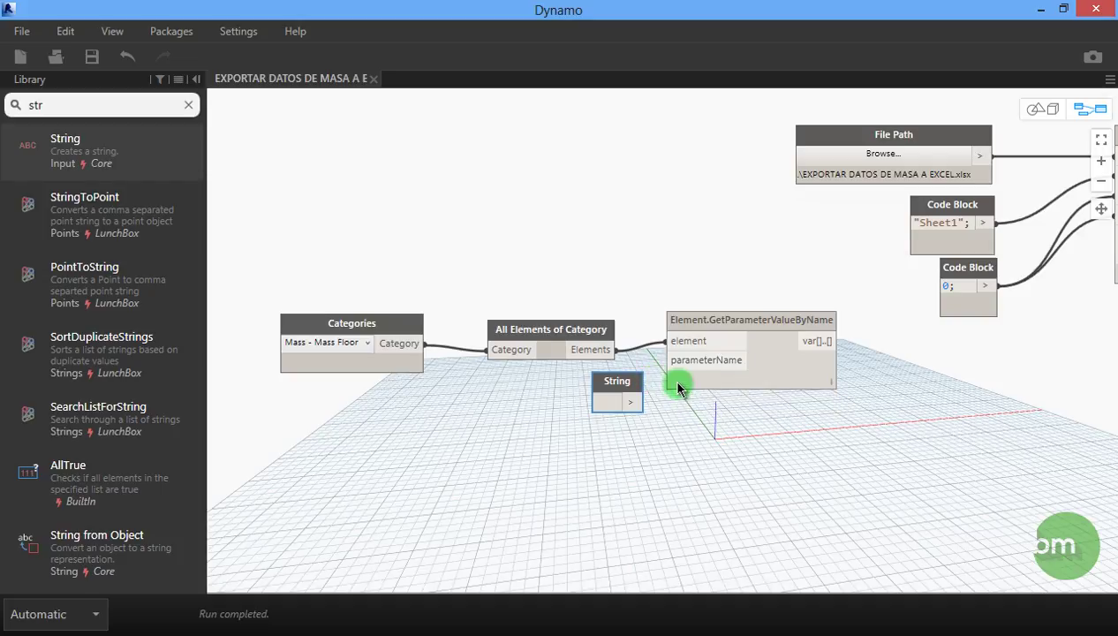
# Step: Wire a String node into the parameterName input and select the String and lookup pair together
pyautogui.click(612, 466)
pyautogui.moveTo(632, 403); pyautogui.dragTo(668, 359)
pyautogui.moveTo(805, 298); pyautogui.dragTo(634, 430)
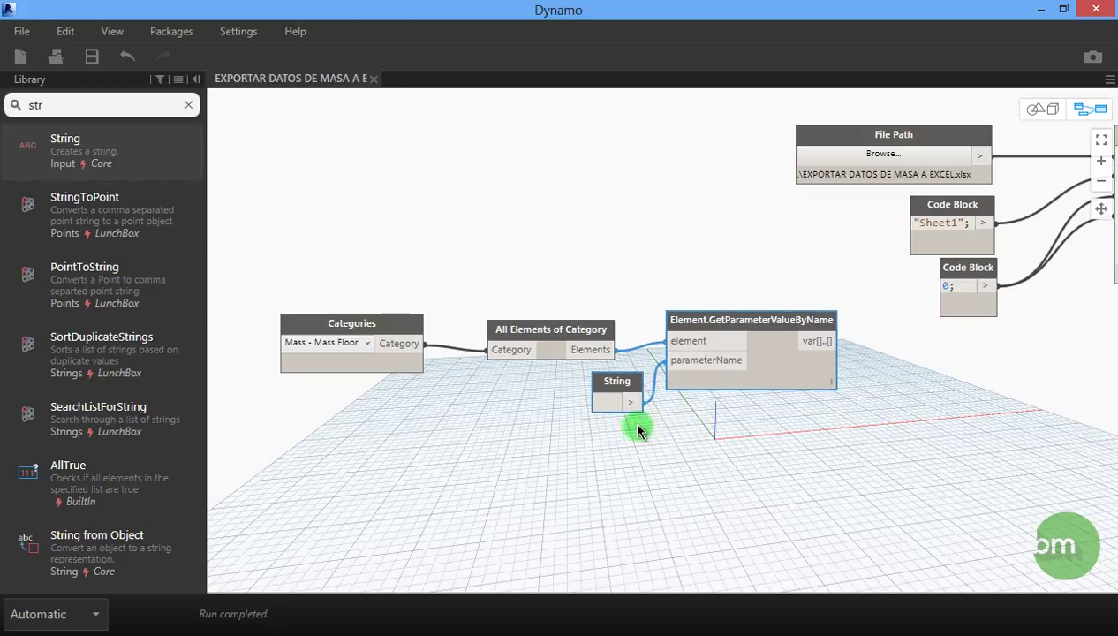
# Step: Paste two copies of the String and GetParameterValueByName pair, stacking them below the original
pyautogui.click(689, 454)
pyautogui.hotkey('ctrl', 'v')
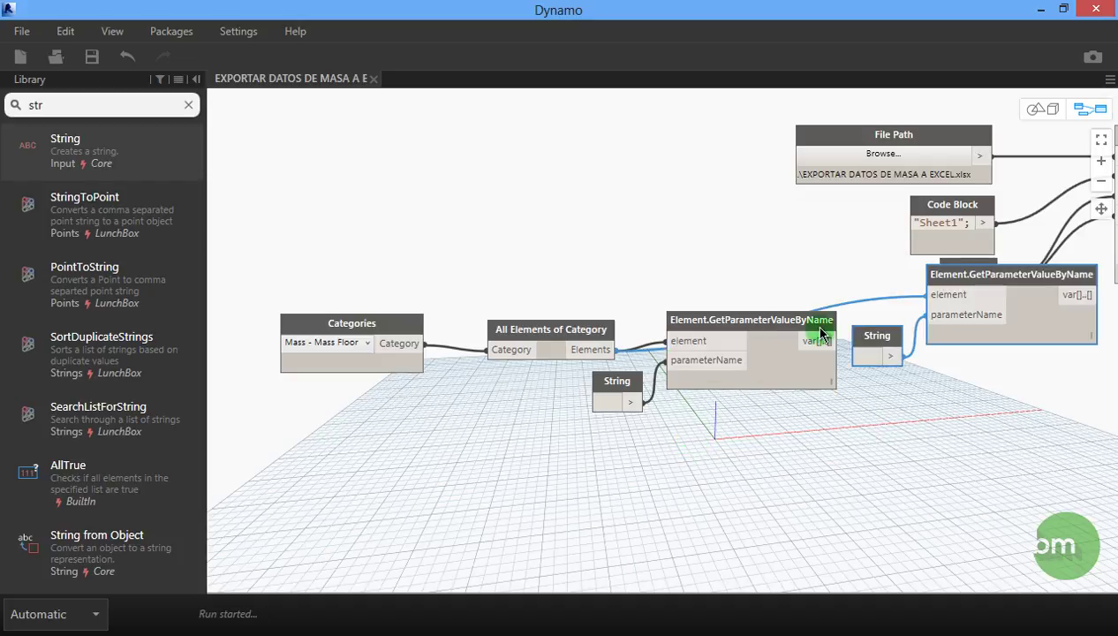
pyautogui.moveTo(944, 320); pyautogui.dragTo(706, 442)
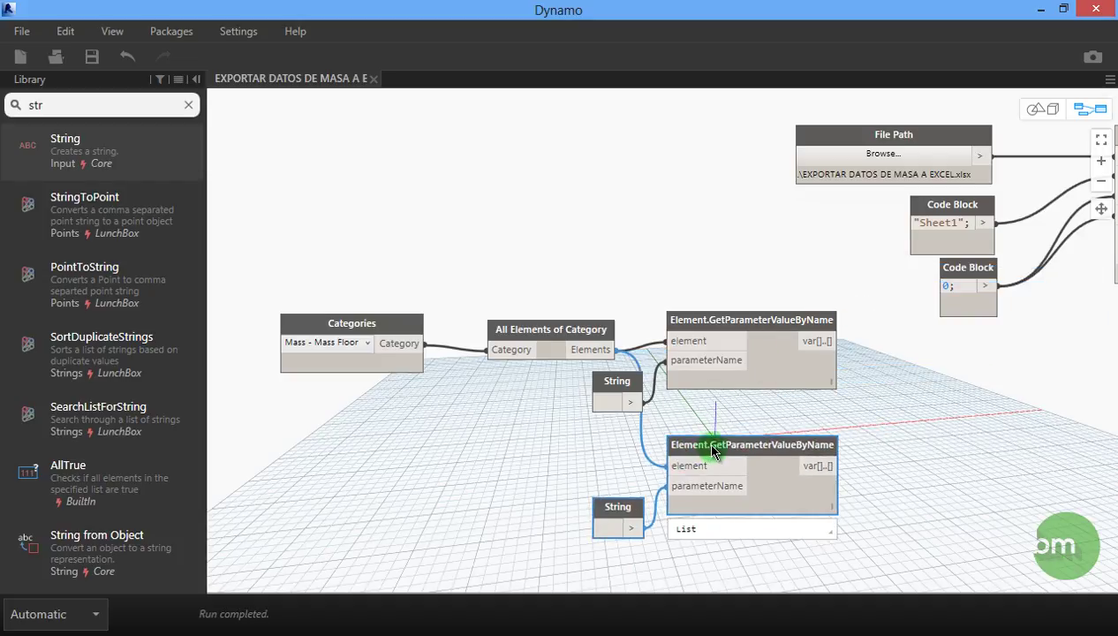
pyautogui.scroll(-2, 782, 318)
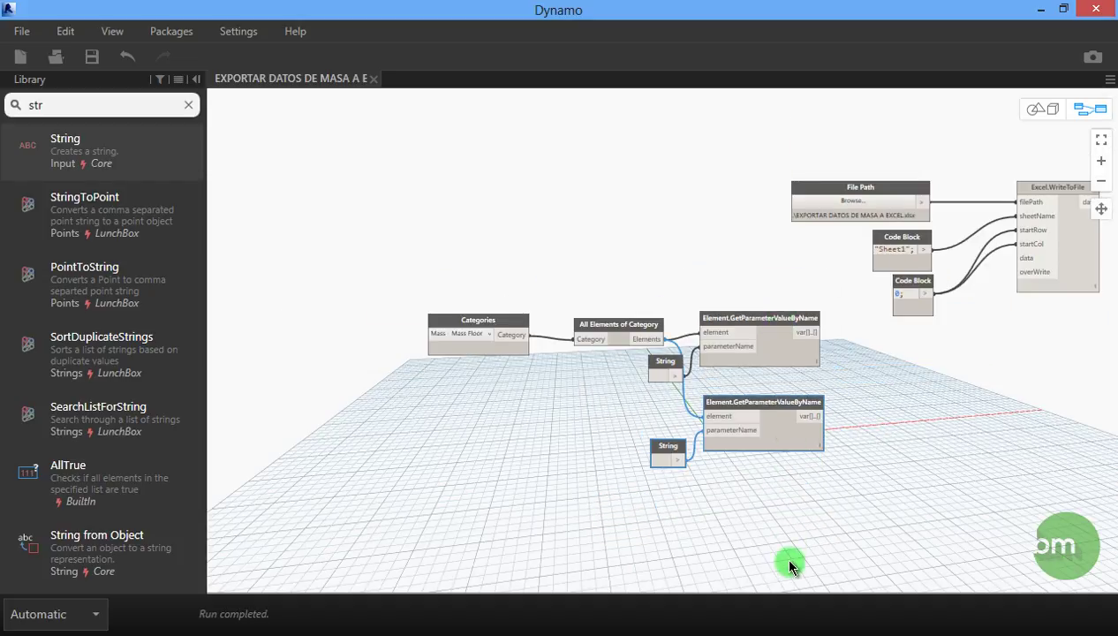
pyautogui.scroll(2, 761, 539)
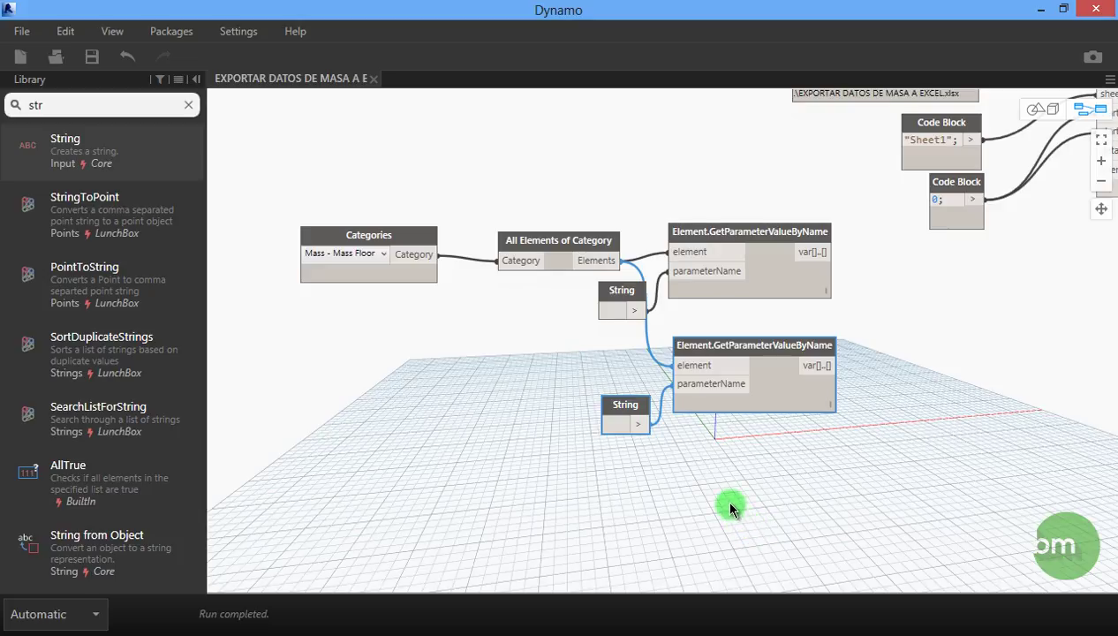
pyautogui.hotkey('ctrl', 'v')
pyautogui.moveTo(941, 201)
pyautogui.mouseDown()
pyautogui.moveTo(900, 305)
pyautogui.moveTo(719, 455)
pyautogui.mouseUp()
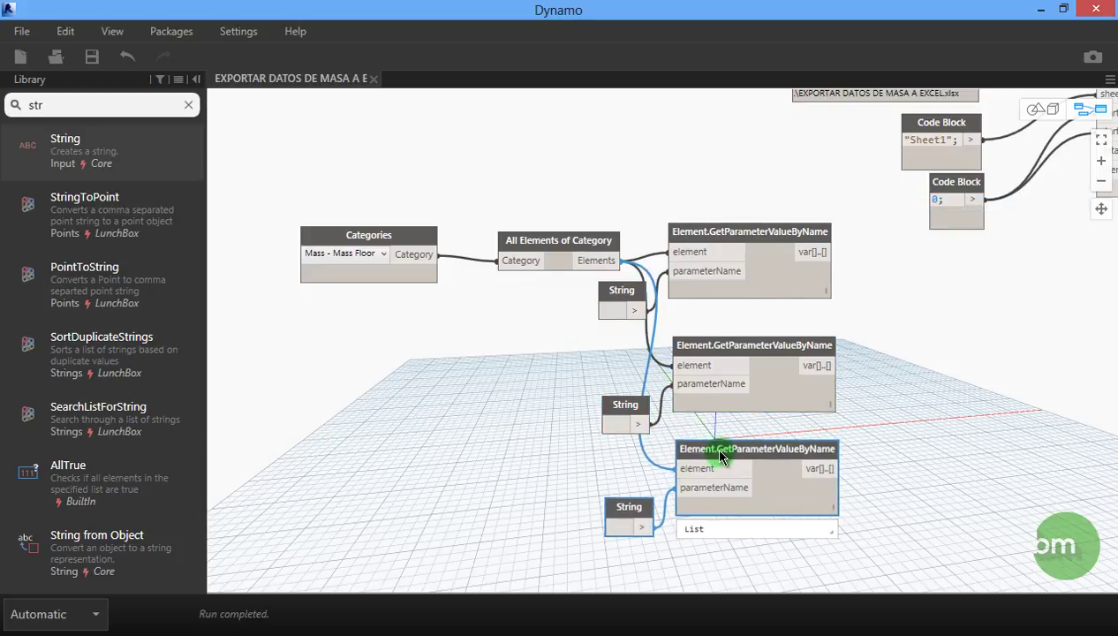
pyautogui.click(861, 426)
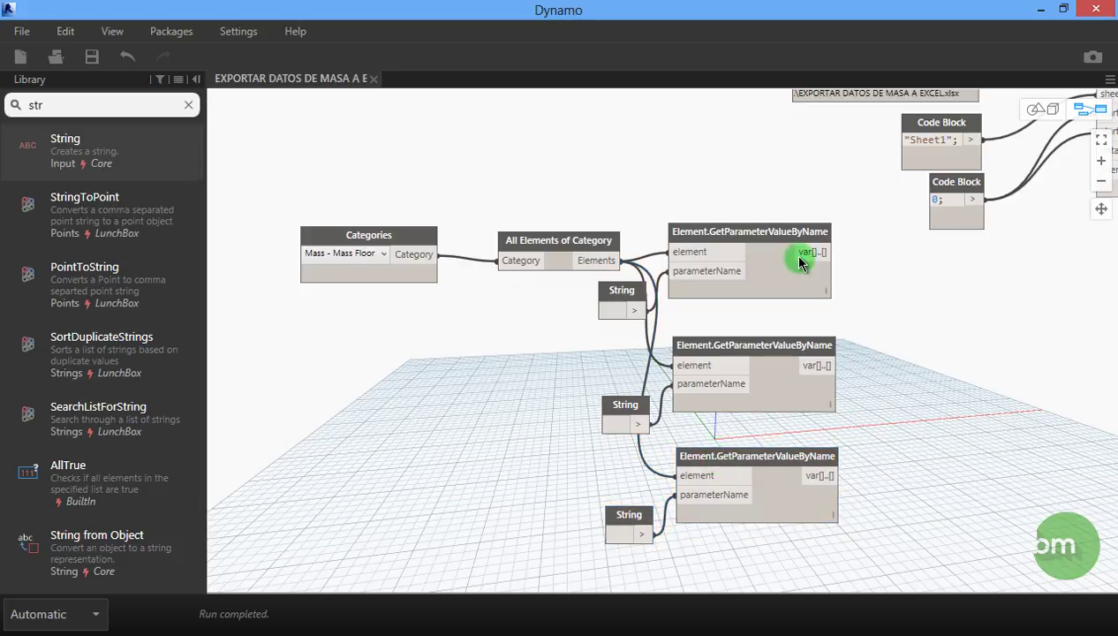
# Step: Paste a fourth pair at the bottom of the stack, giving four parameter lookups
pyautogui.scroll(-2, 861, 426)
pyautogui.scroll(1, 834, 550)
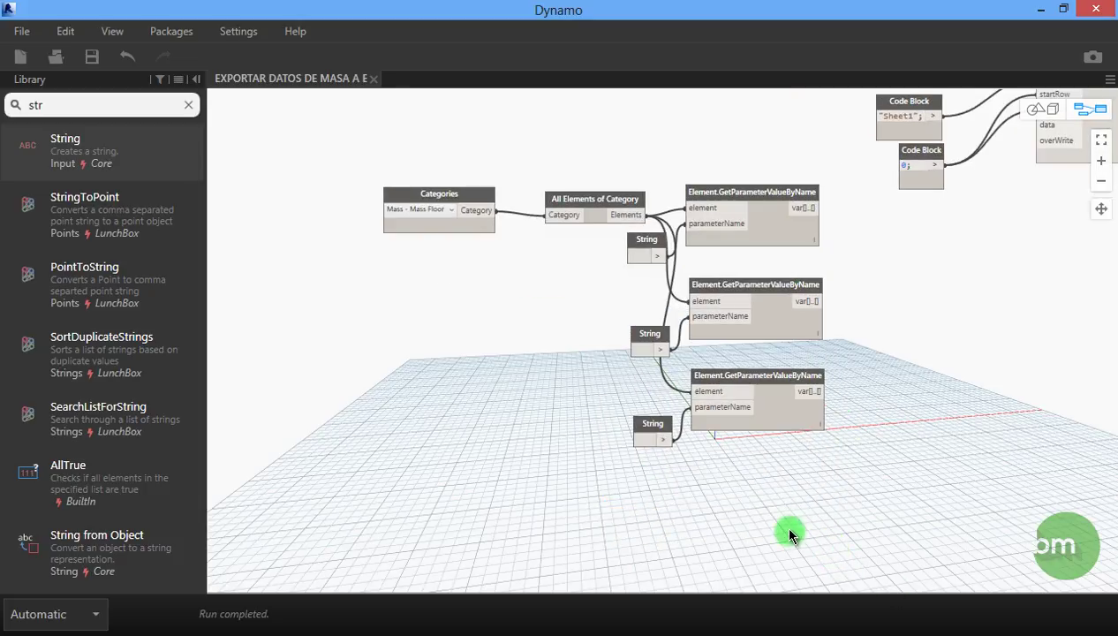
pyautogui.hotkey('ctrl', 'v')
pyautogui.moveTo(963, 172)
pyautogui.mouseDown()
pyautogui.moveTo(762, 481)
pyautogui.moveTo(749, 462)
pyautogui.mouseUp()
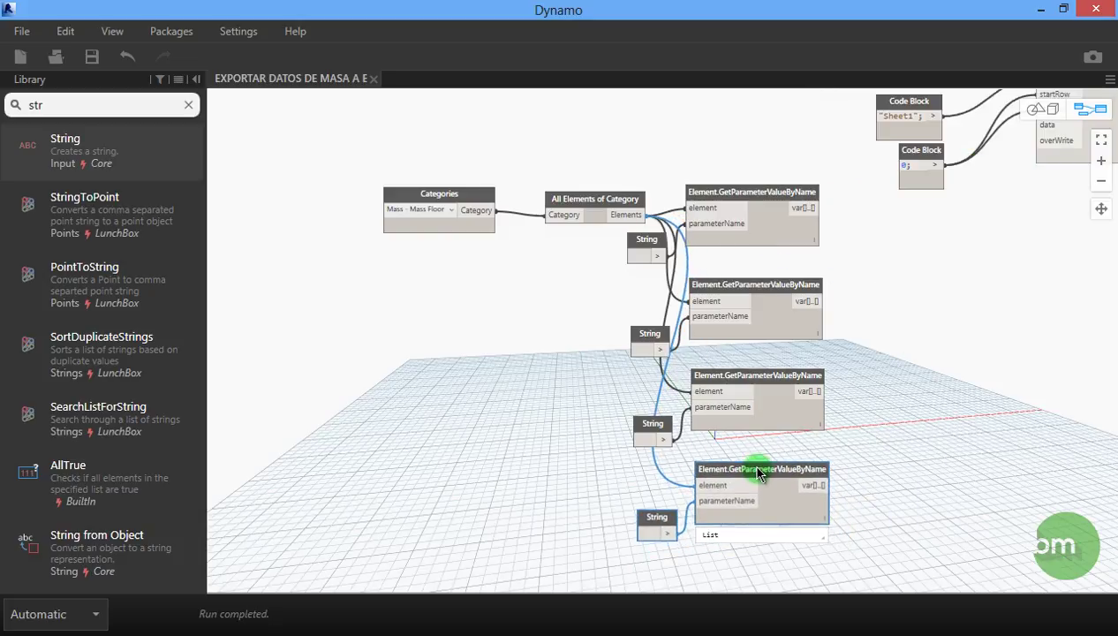
pyautogui.click(890, 466)
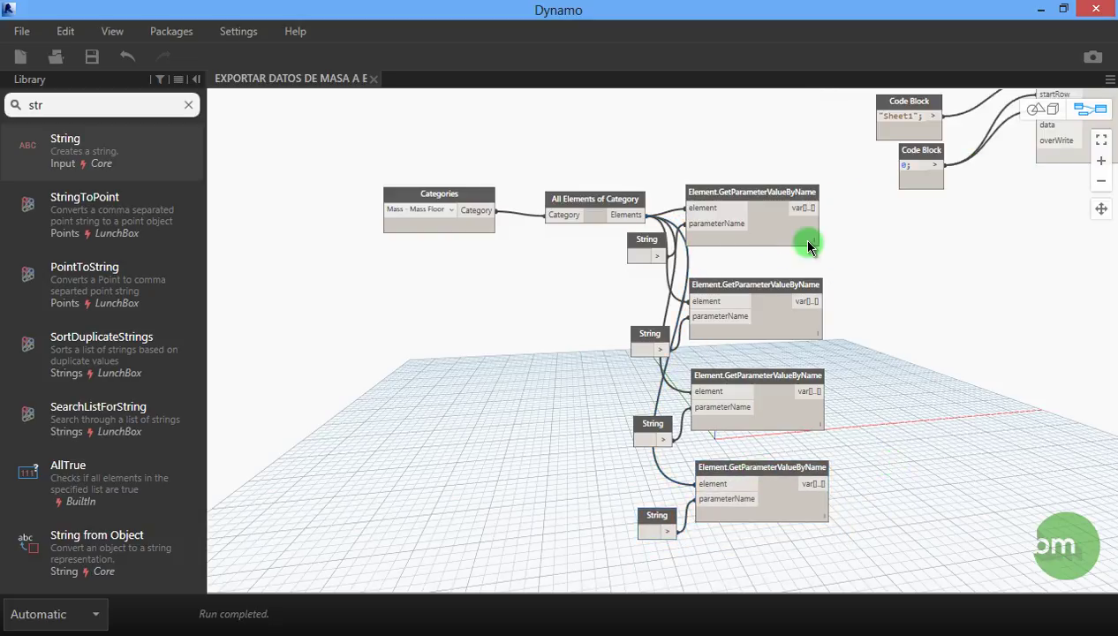
pyautogui.scroll(1, 848, 235)
pyautogui.scroll(1, 848, 236)
pyautogui.scroll(1, 850, 245)
pyautogui.click(458, 266)
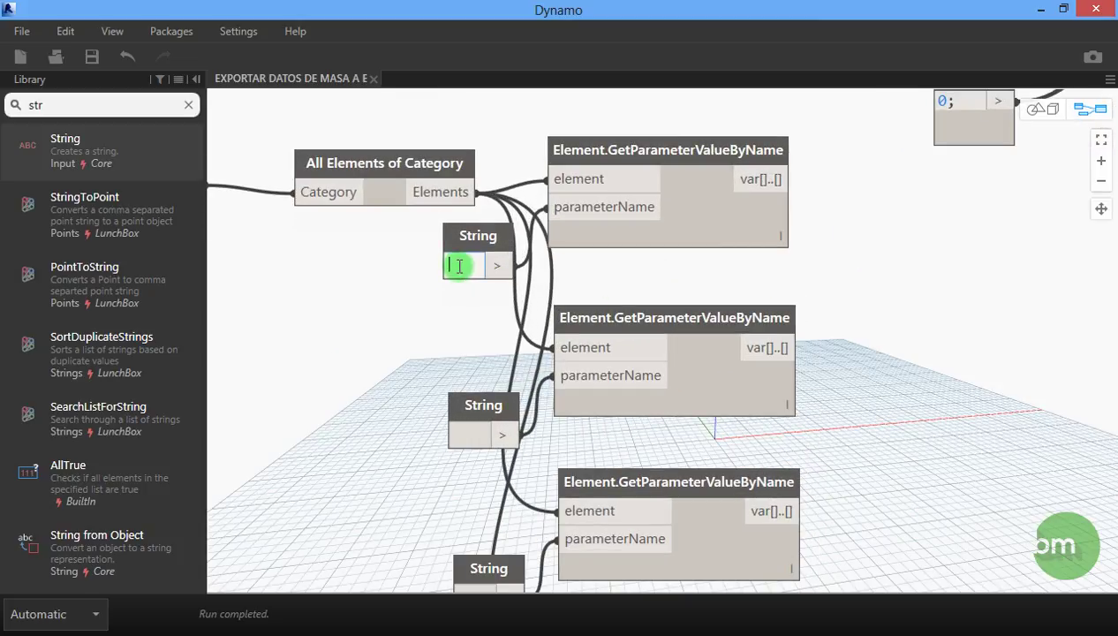
# Step: Type Level and Usage into the first two String nodes
pyautogui.write('Level')
pyautogui.click(399, 369)
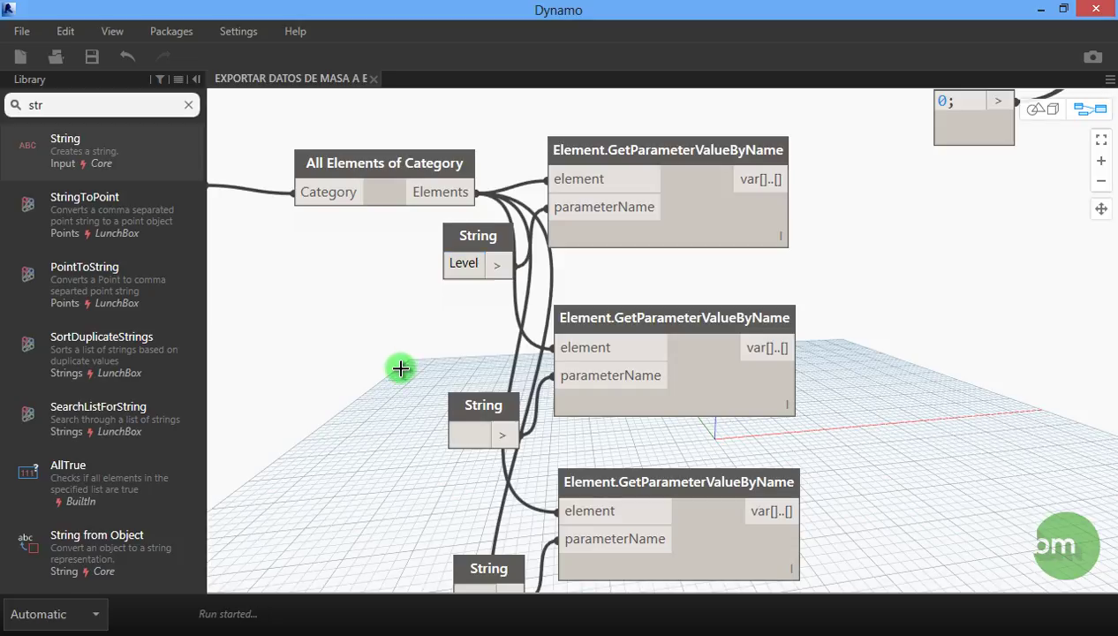
pyautogui.click(462, 435)
pyautogui.write('Usage')
pyautogui.click(389, 492)
pyautogui.scroll(-3, 478, 319)
pyautogui.click(466, 486)
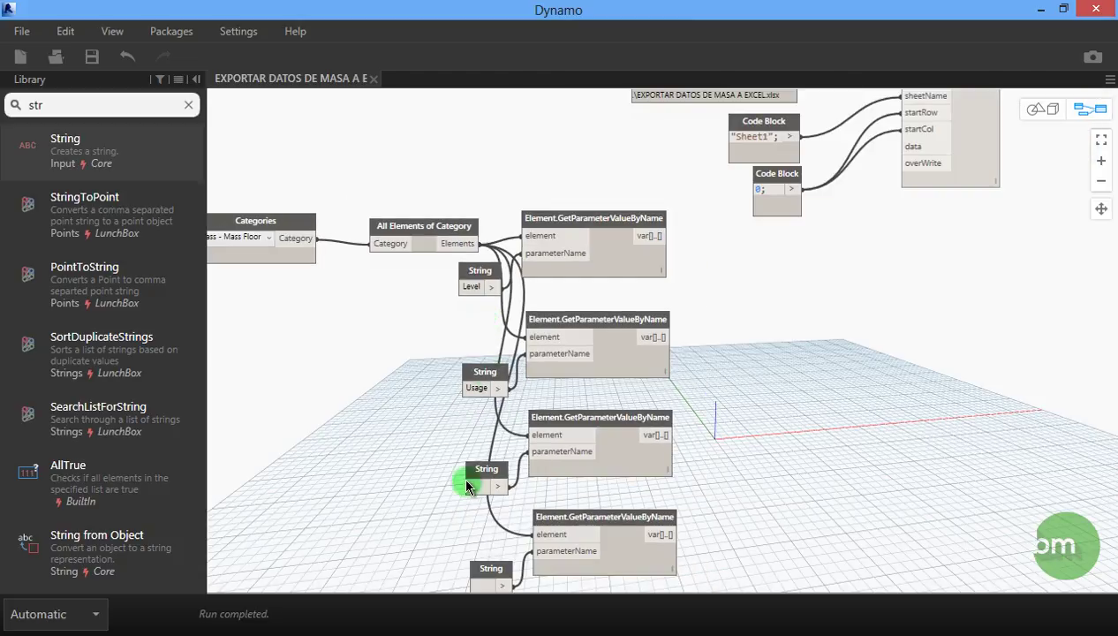
pyautogui.scroll(2, 466, 485)
pyautogui.scroll(2, 487, 478)
# Step: Enter Floor Area and Floor Perimeter in the last two String nodes and tidy their positions
pyautogui.click(491, 475)
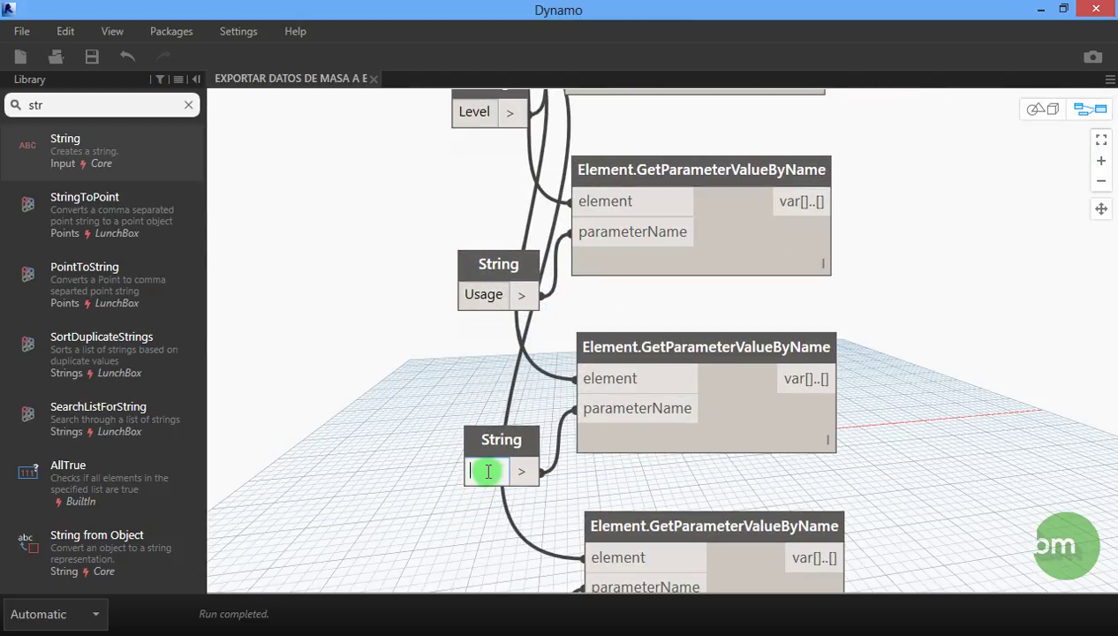
pyautogui.write('Floor Area')
pyautogui.click(854, 294)
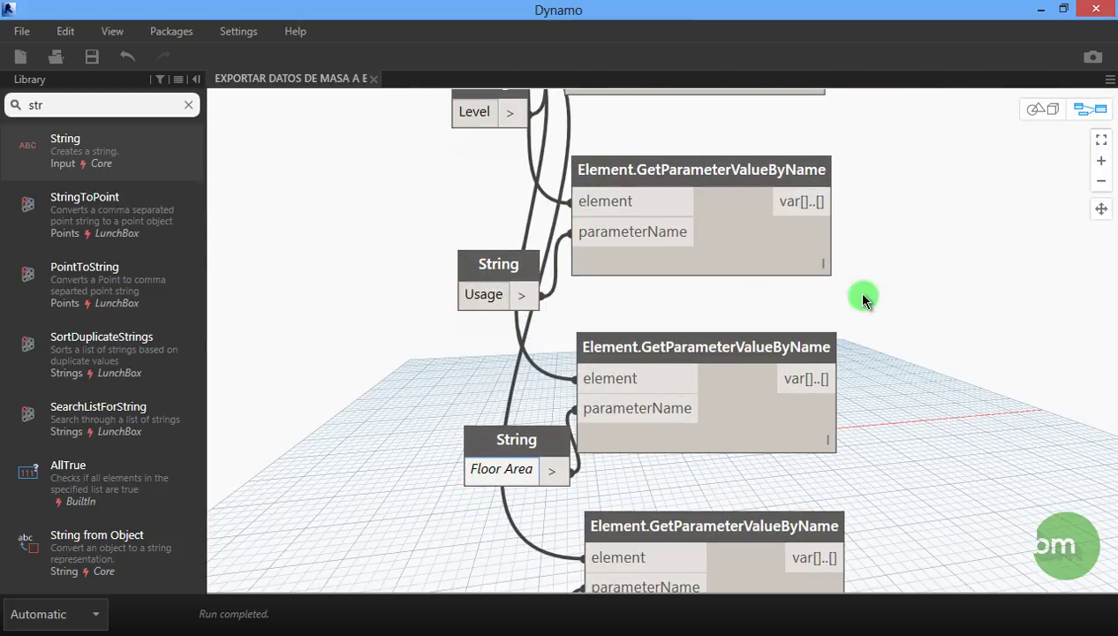
pyautogui.click(501, 439)
pyautogui.moveTo(502, 439); pyautogui.dragTo(479, 435)
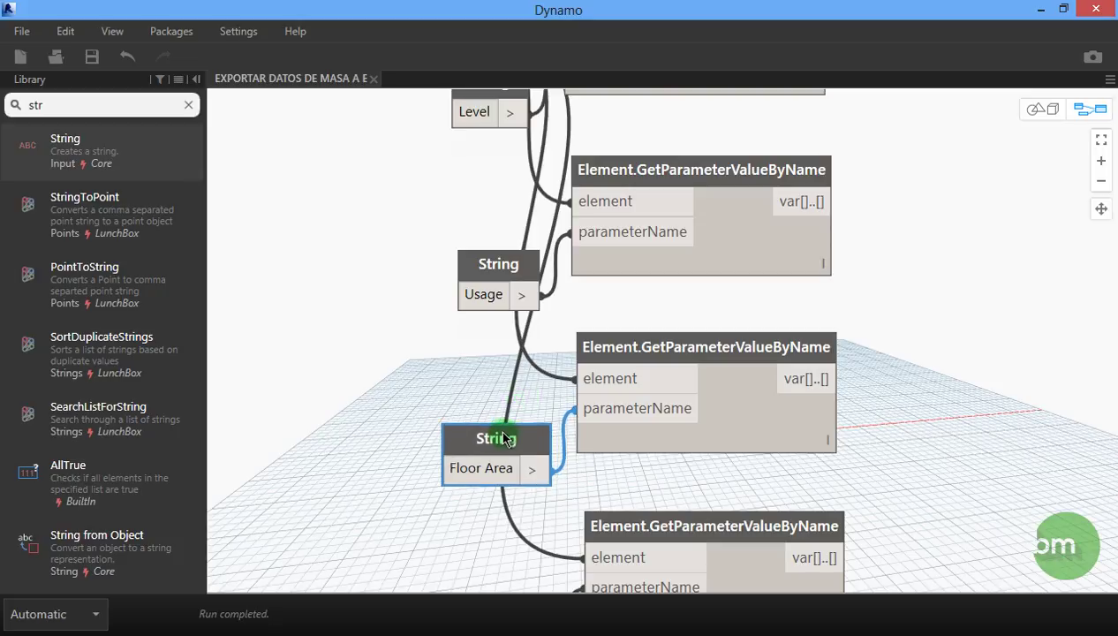
pyautogui.scroll(-3, 668, 282)
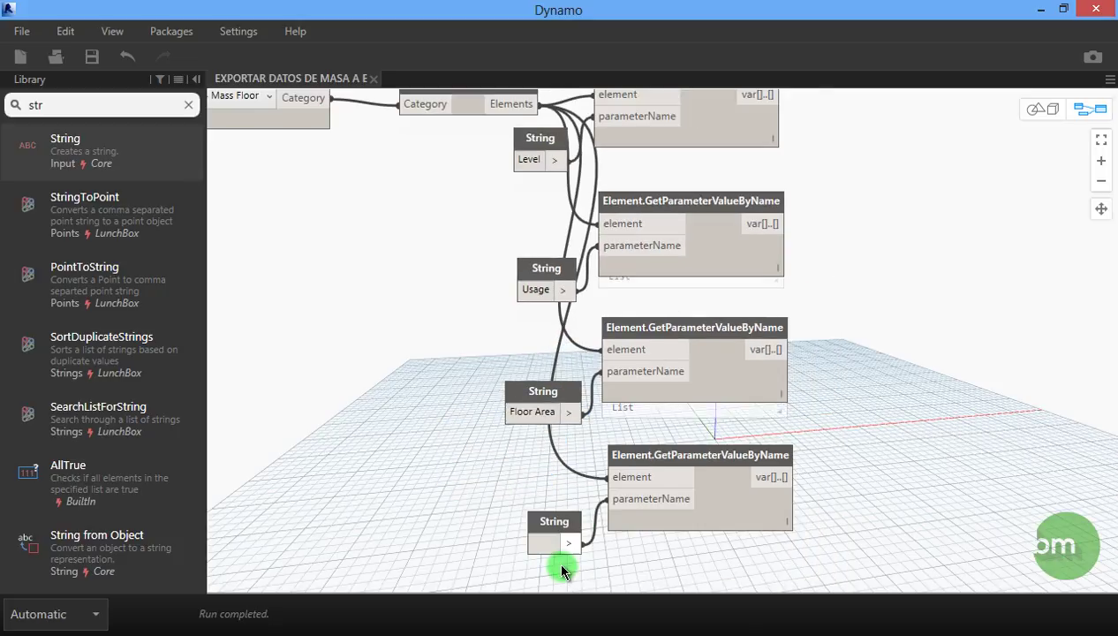
pyautogui.scroll(4, 558, 565)
pyautogui.click(545, 530)
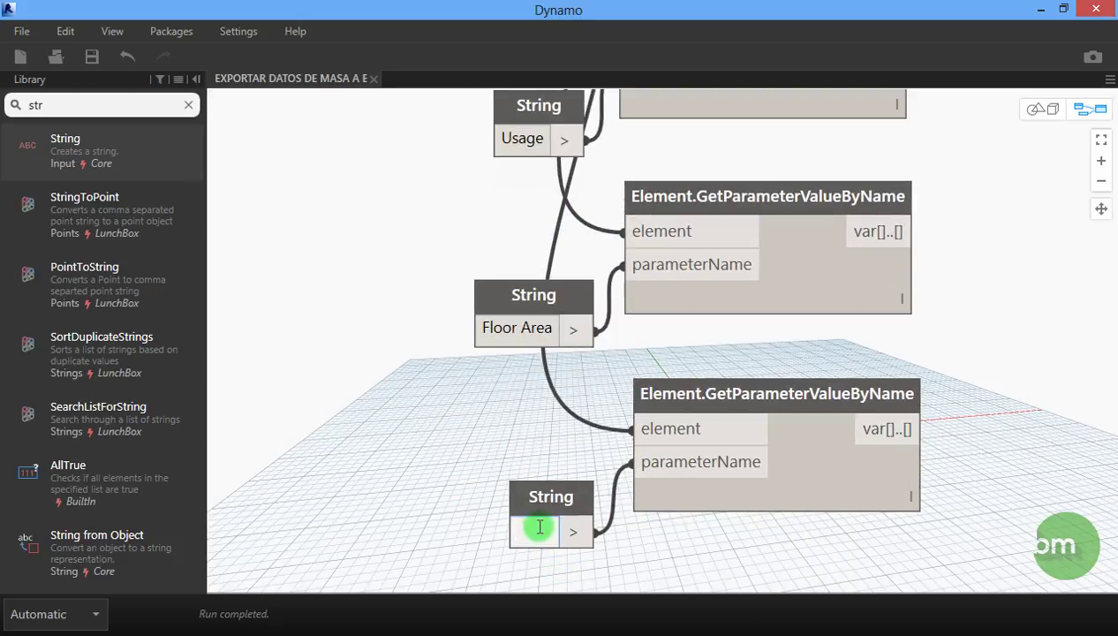
pyautogui.write('Floor Perimeter')
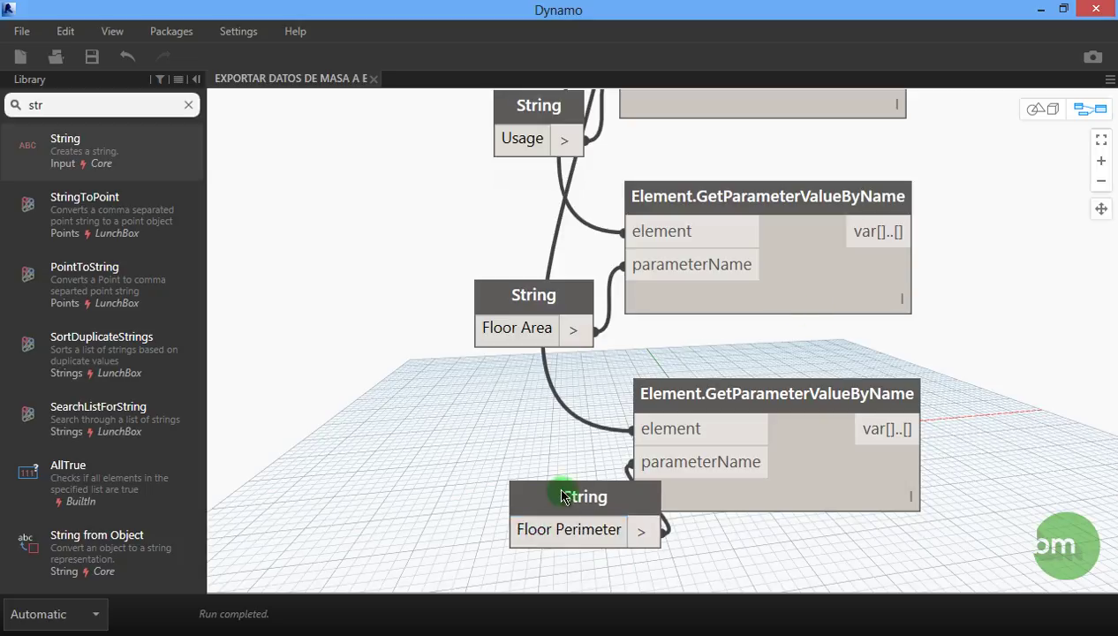
pyautogui.moveTo(559, 496); pyautogui.dragTo(488, 465)
pyautogui.click(411, 444)
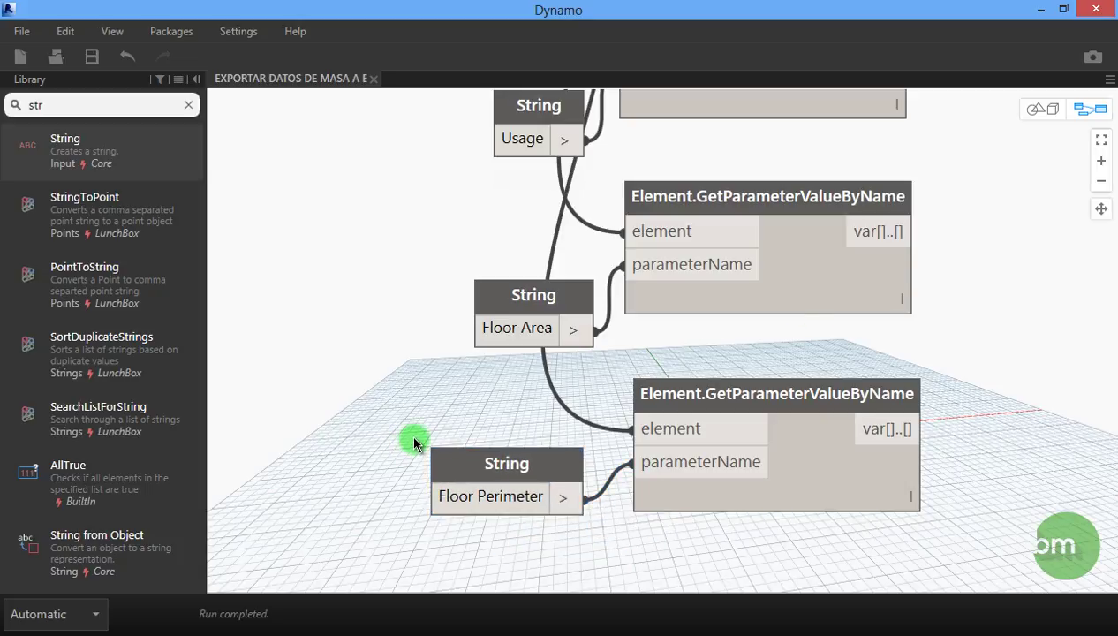
pyautogui.scroll(-5, 474, 464)
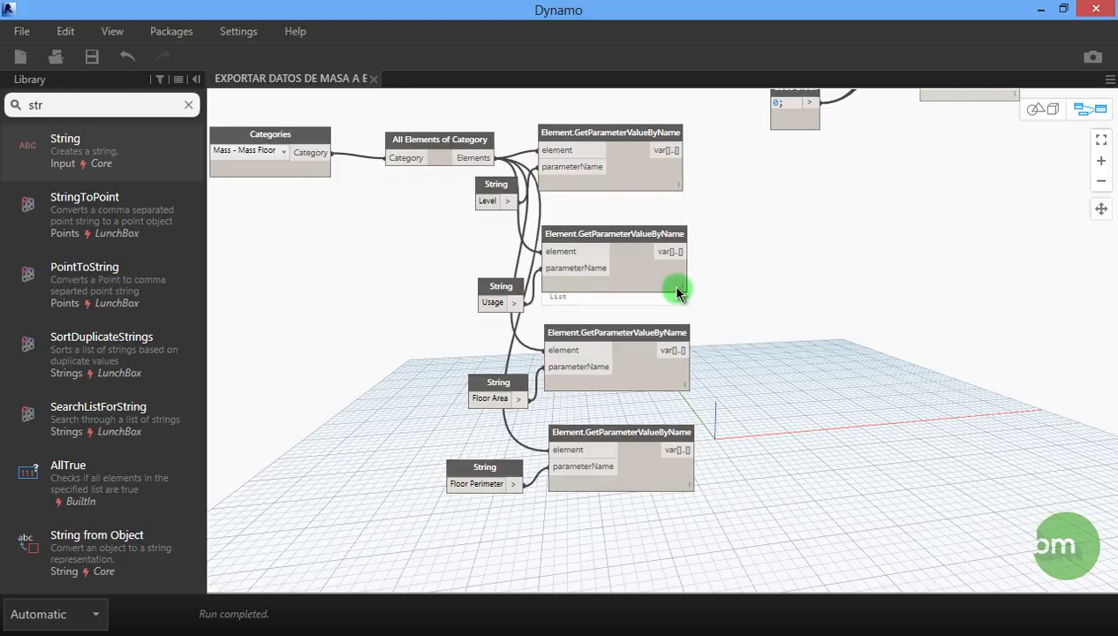
pyautogui.scroll(-2, 678, 290)
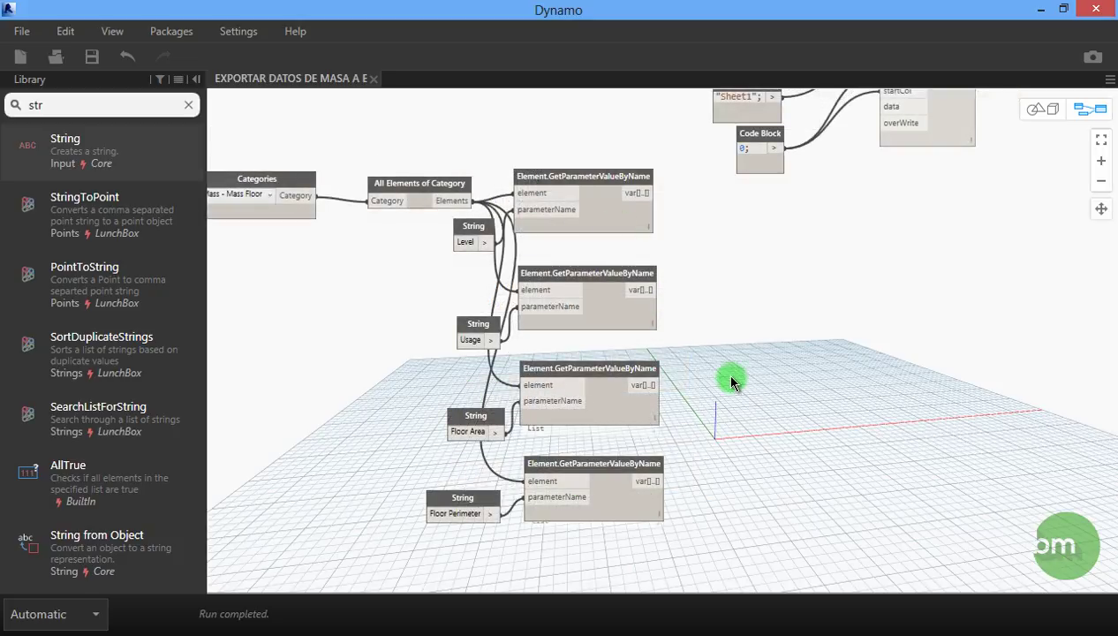
# Step: Add a List.Create node right of the lookups and expand it to four item inputs
pyautogui.click(189, 106)
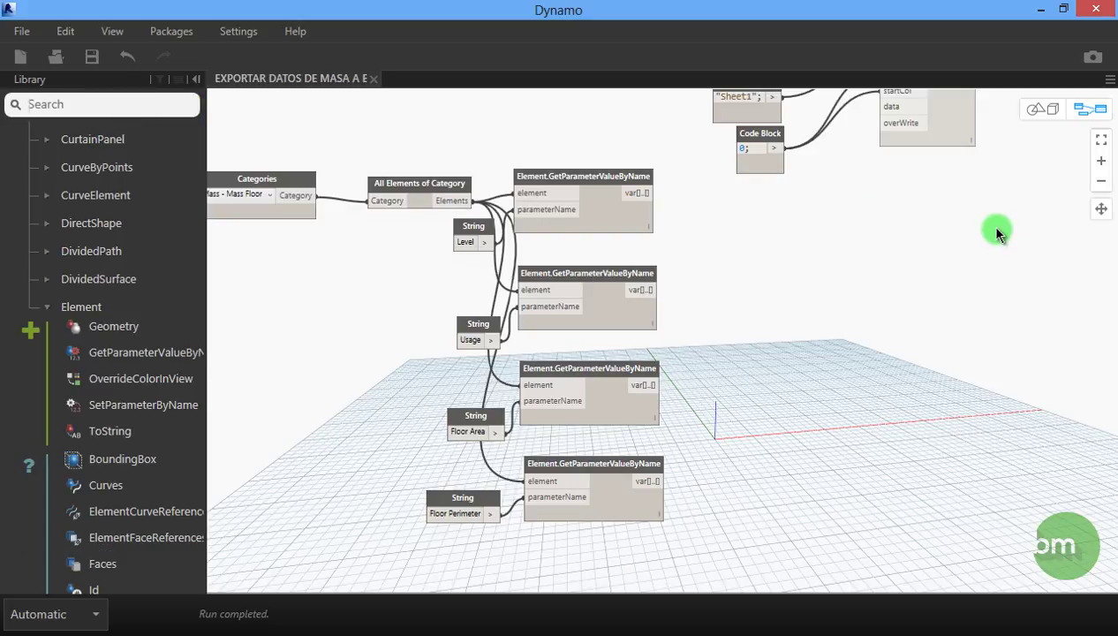
pyautogui.write('l')
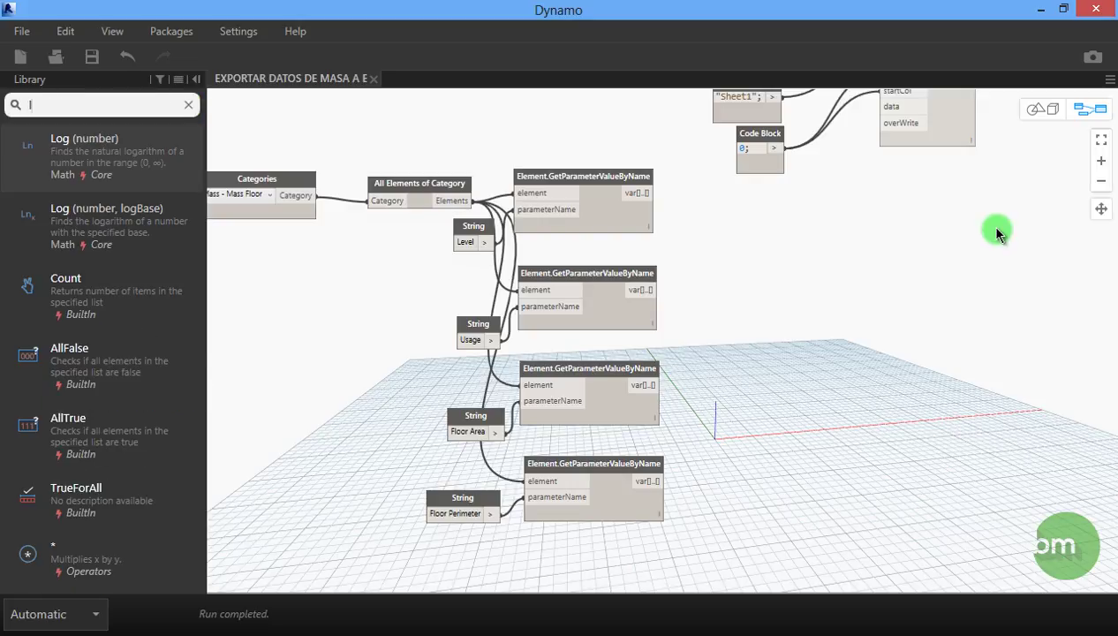
pyautogui.write('ist')
pyautogui.click(171, 166)
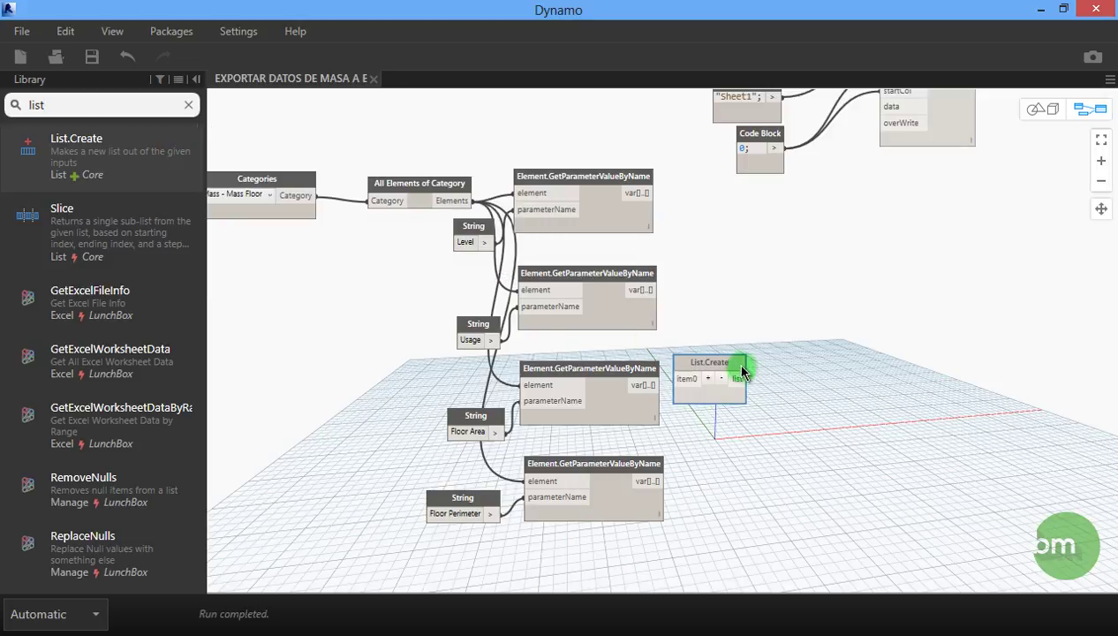
pyautogui.moveTo(748, 354)
pyautogui.mouseDown()
pyautogui.moveTo(811, 294)
pyautogui.moveTo(803, 305)
pyautogui.mouseUp()
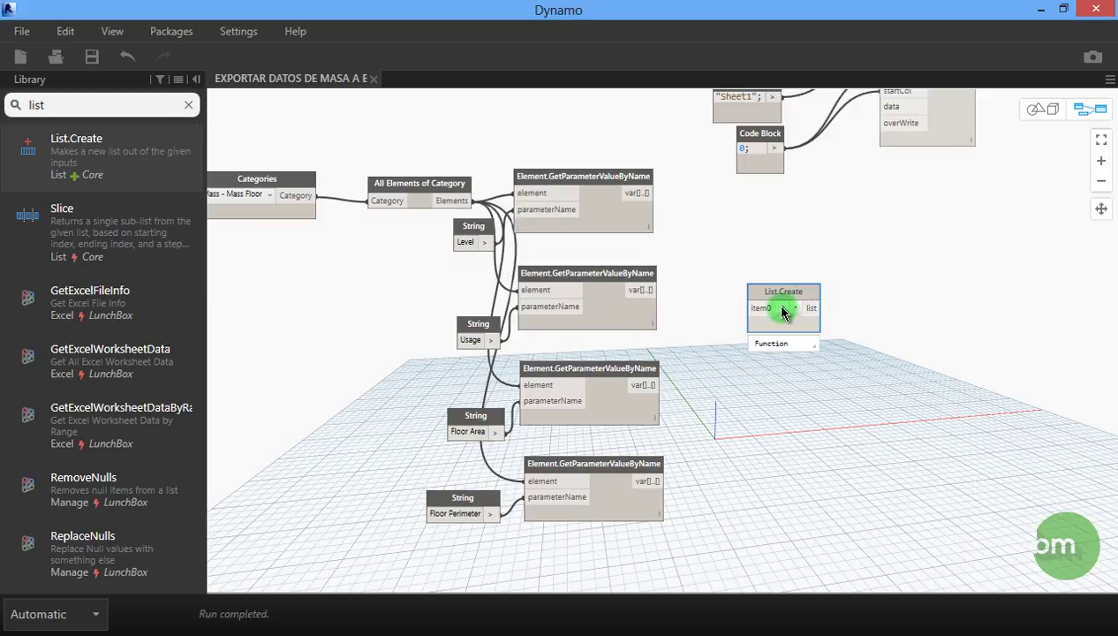
pyautogui.click(783, 309)
pyautogui.click(783, 309)
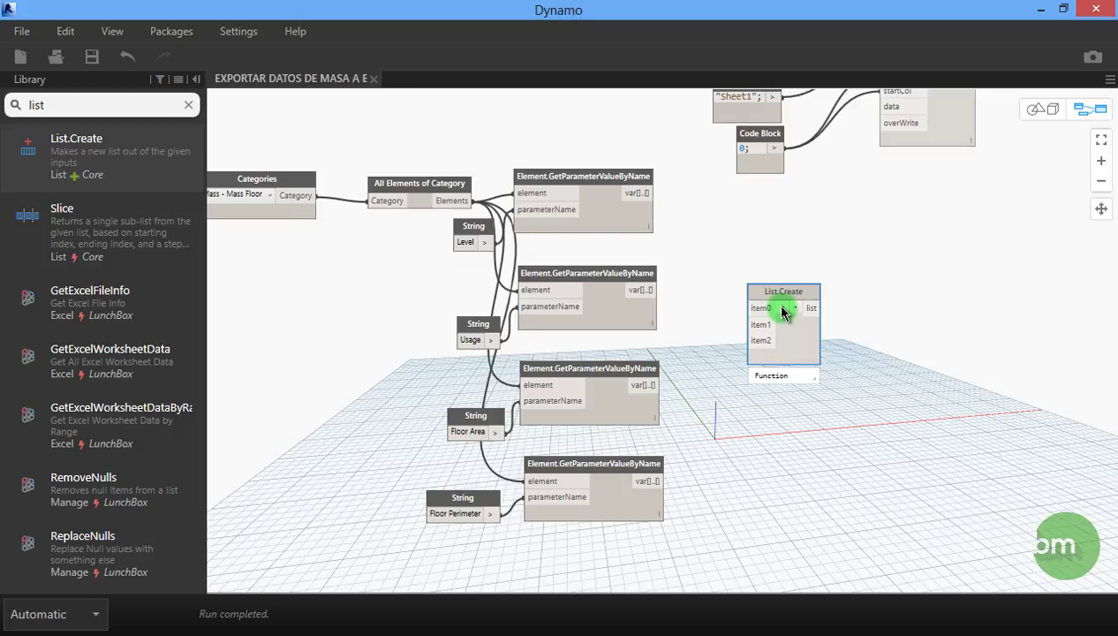
pyautogui.click(782, 309)
pyautogui.scroll(3, 835, 305)
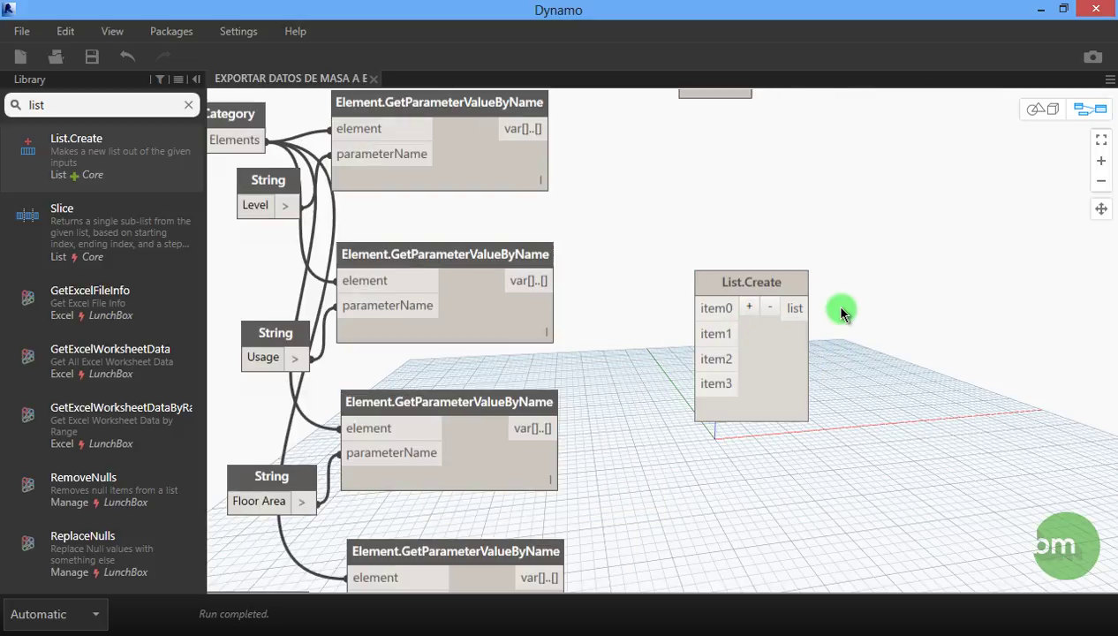
pyautogui.scroll(-2, 583, 336)
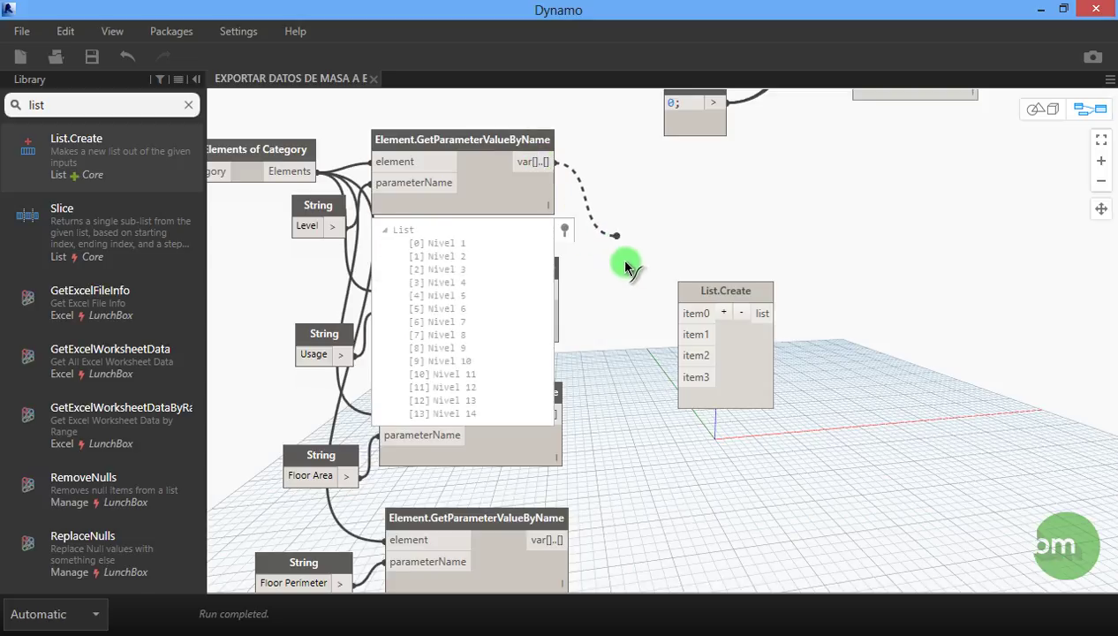
# Step: Wire the Level, Usage, Floor Area and Floor Perimeter values into item0 through item3
pyautogui.moveTo(551, 163); pyautogui.dragTo(680, 313)
pyautogui.moveTo(539, 288); pyautogui.dragTo(695, 339)
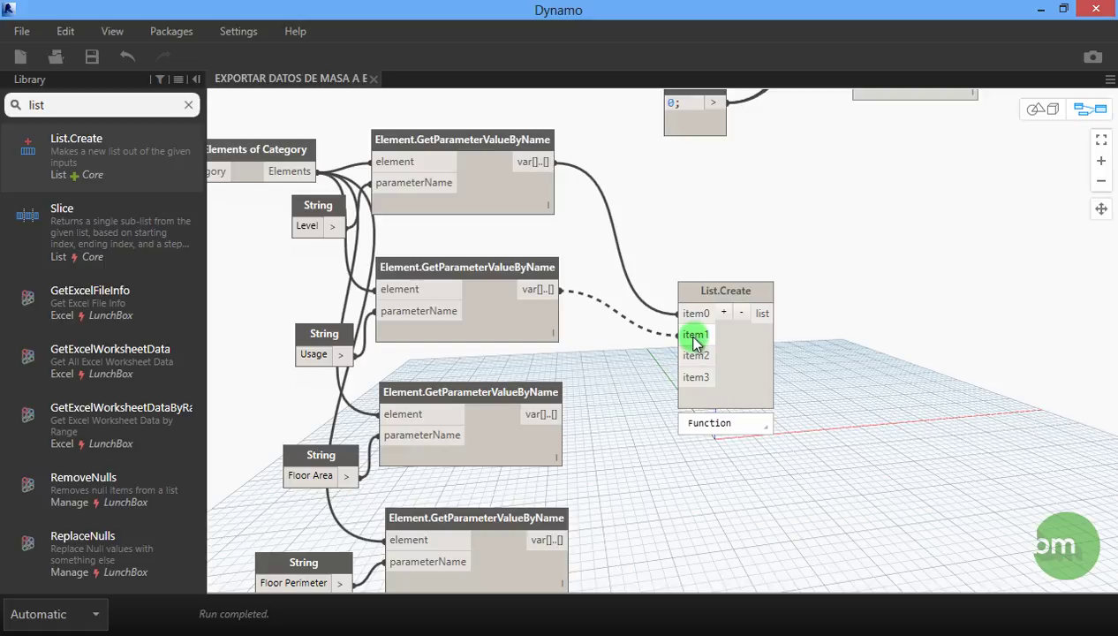
pyautogui.moveTo(560, 415); pyautogui.dragTo(685, 357)
pyautogui.moveTo(540, 547)
pyautogui.mouseDown()
pyautogui.moveTo(662, 382)
pyautogui.moveTo(680, 378)
pyautogui.mouseUp()
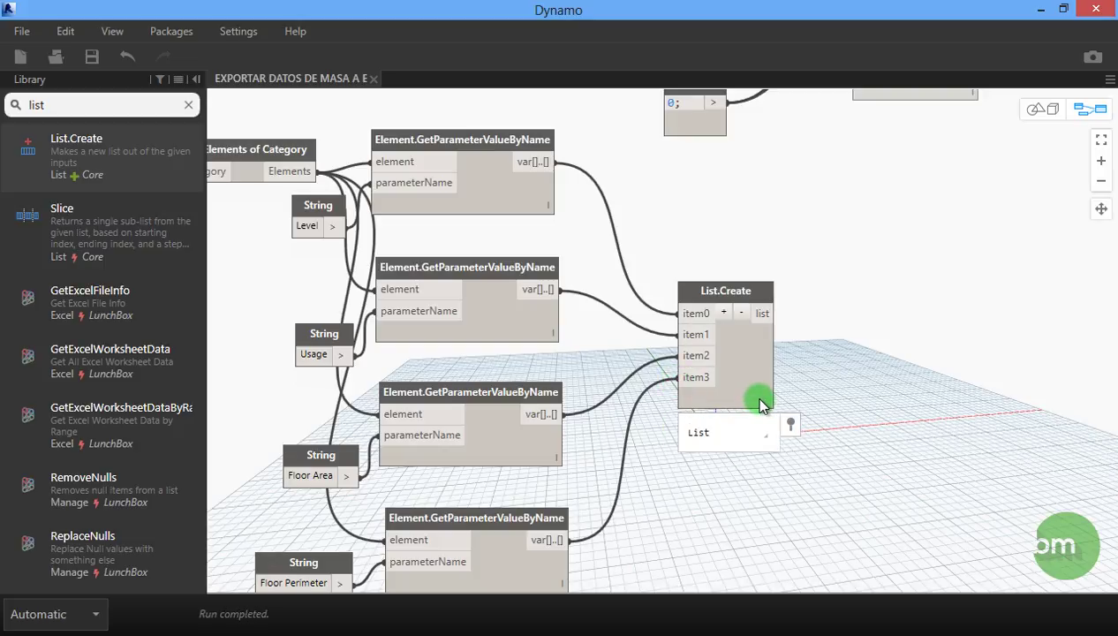
pyautogui.moveTo(725, 422)
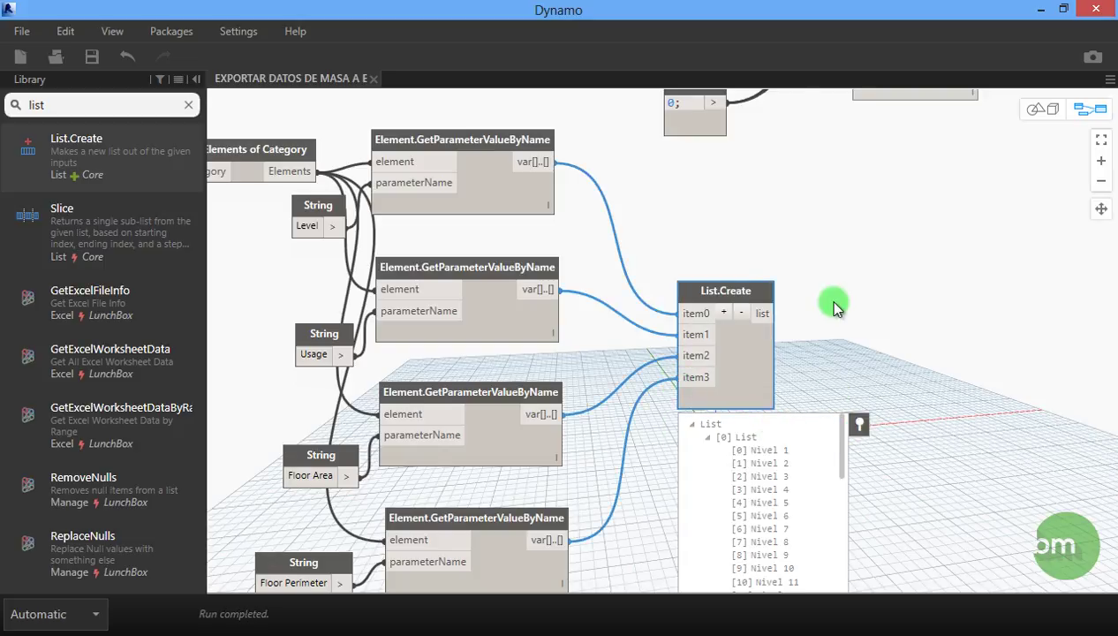
pyautogui.scroll(-4, 828, 309)
pyautogui.scroll(3, 874, 477)
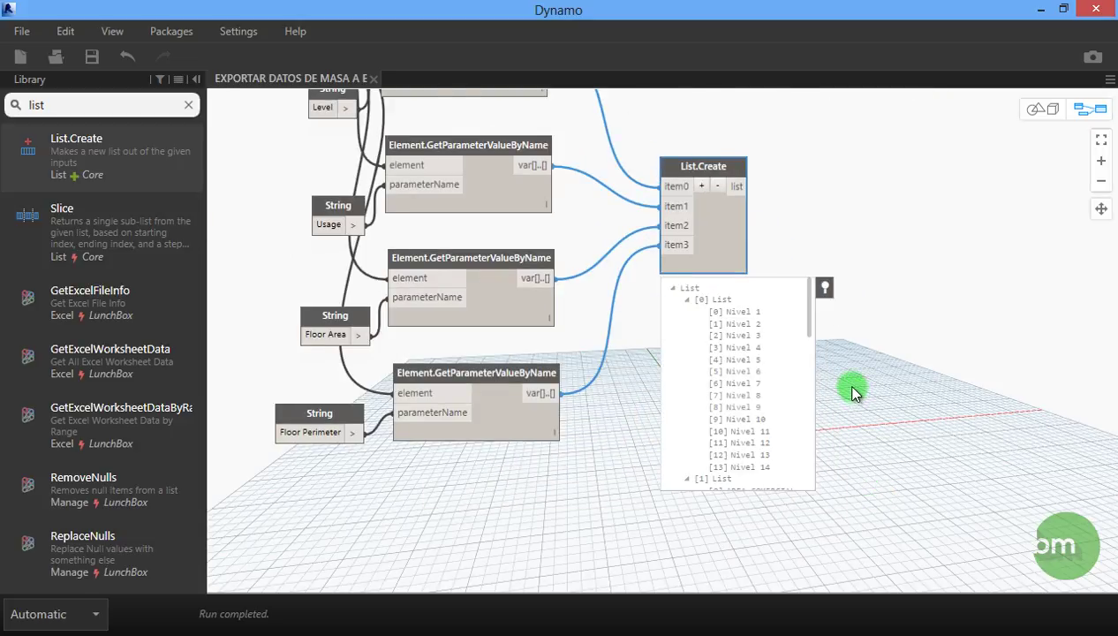
pyautogui.scroll(2, 835, 367)
pyautogui.moveTo(794, 309)
pyautogui.mouseDown()
pyautogui.moveTo(793, 496)
pyautogui.moveTo(801, 305)
pyautogui.mouseUp()
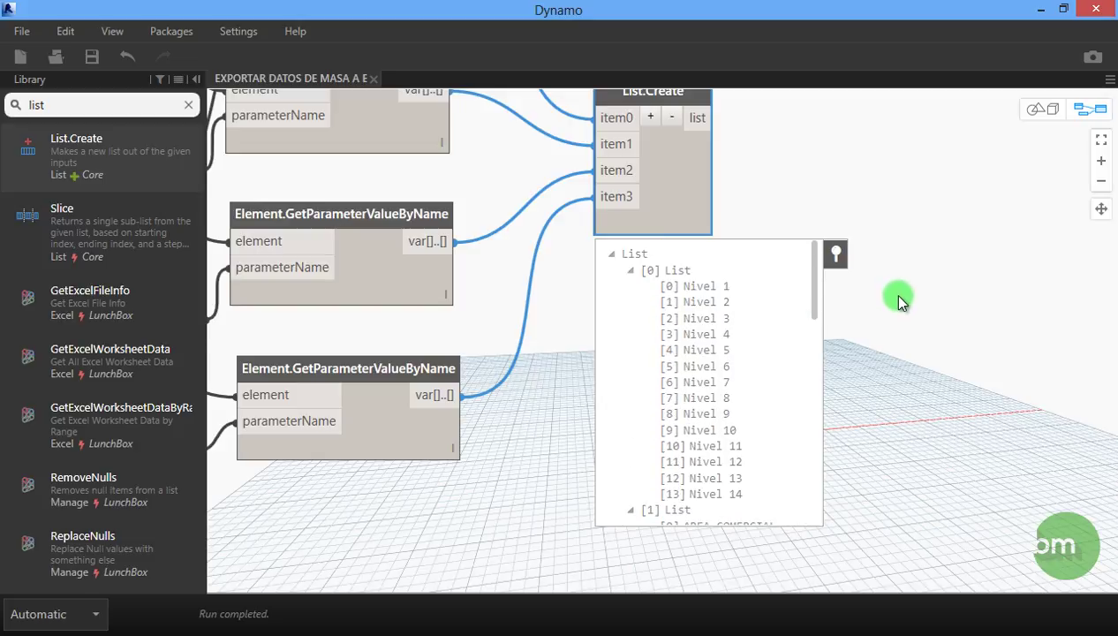
pyautogui.click(879, 408)
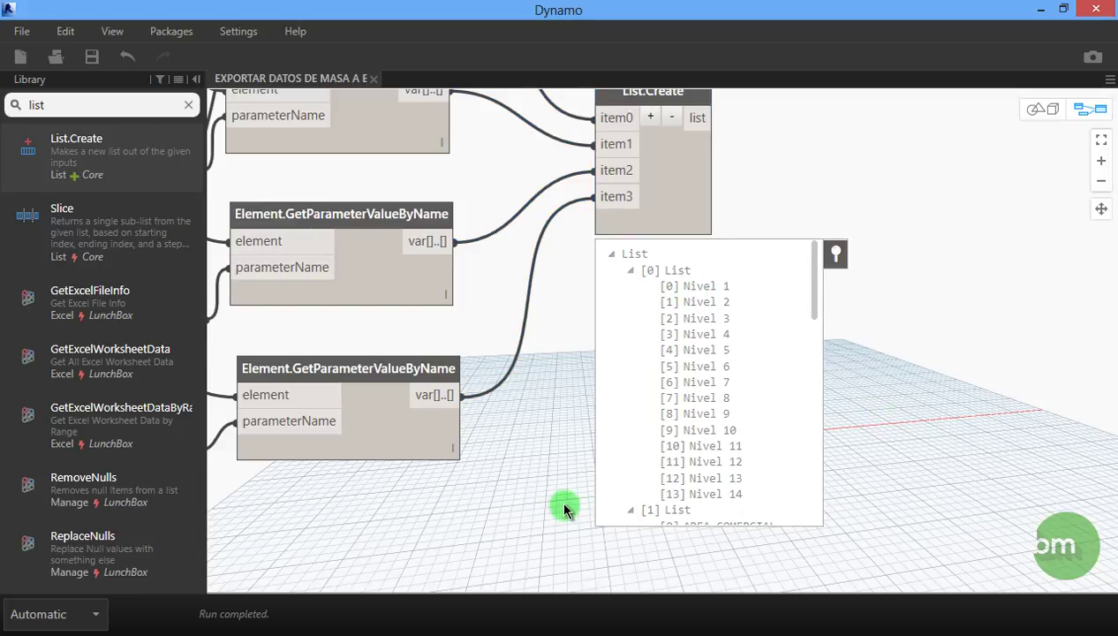
pyautogui.scroll(-3, 564, 507)
pyautogui.scroll(-2, 553, 523)
pyautogui.scroll(1, 661, 276)
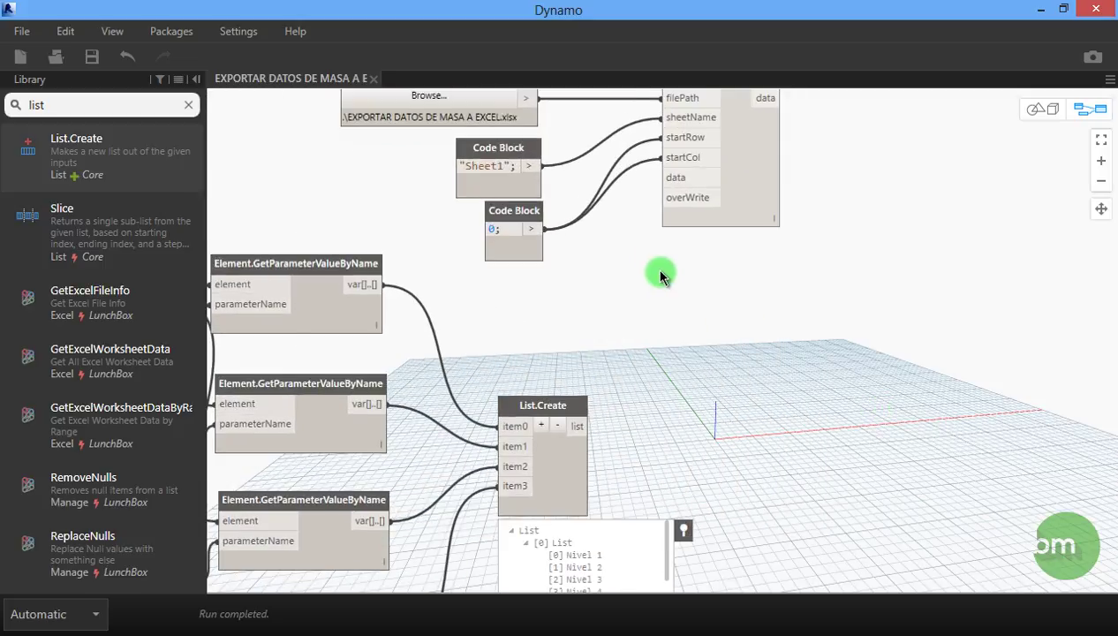
pyautogui.scroll(2, 659, 275)
pyautogui.scroll(1, 723, 324)
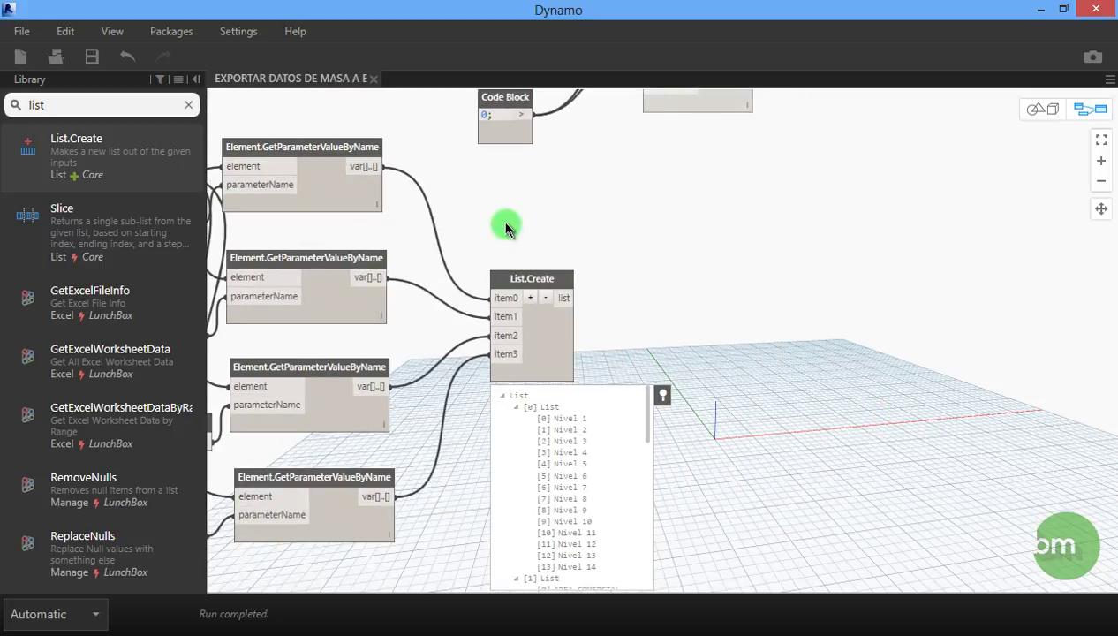
pyautogui.click(188, 106)
# Step: Place a List.Transpose node and feed it List.Create's combined list so each floor becomes a row
pyautogui.write('transp')
pyautogui.moveTo(89, 234)
pyautogui.mouseDown()
pyautogui.moveTo(688, 378)
pyautogui.moveTo(699, 305)
pyautogui.mouseUp()
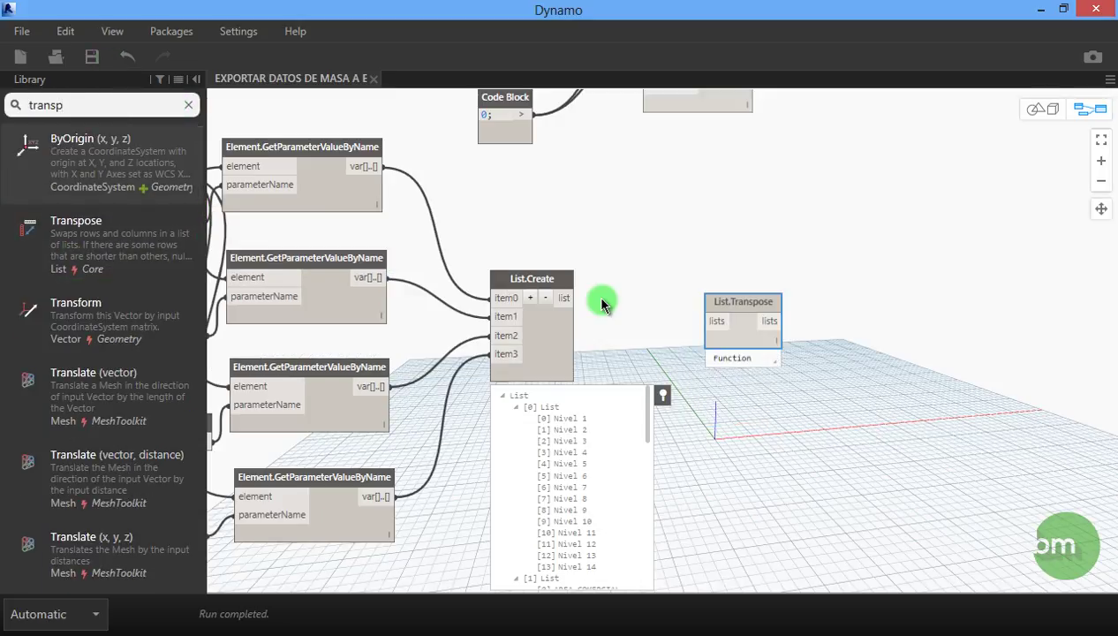
pyautogui.moveTo(569, 298); pyautogui.dragTo(712, 323)
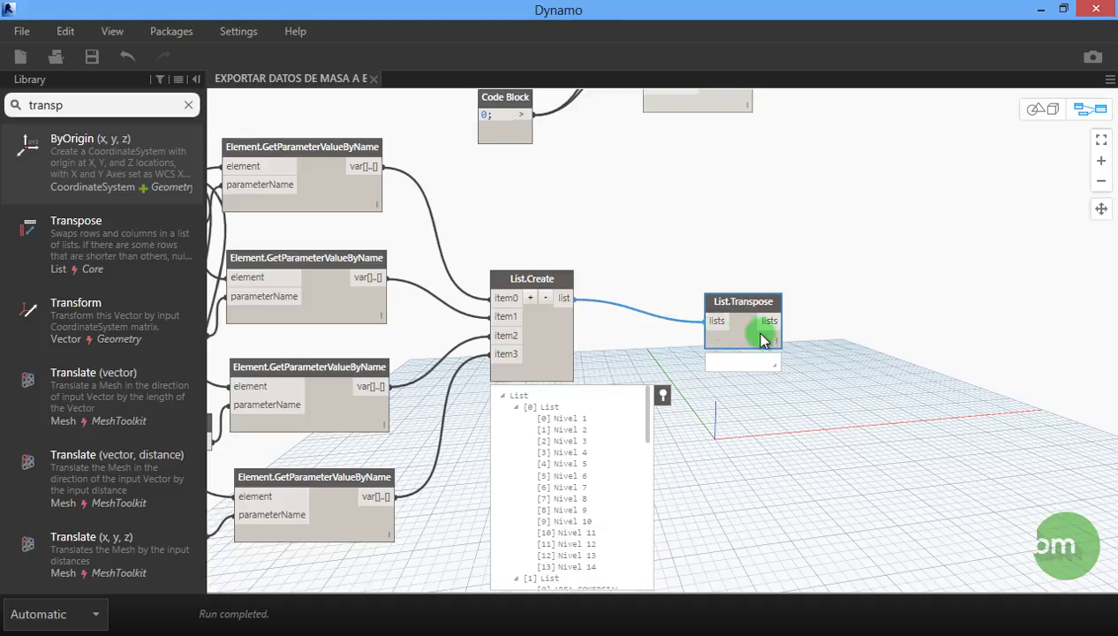
pyautogui.click(777, 412)
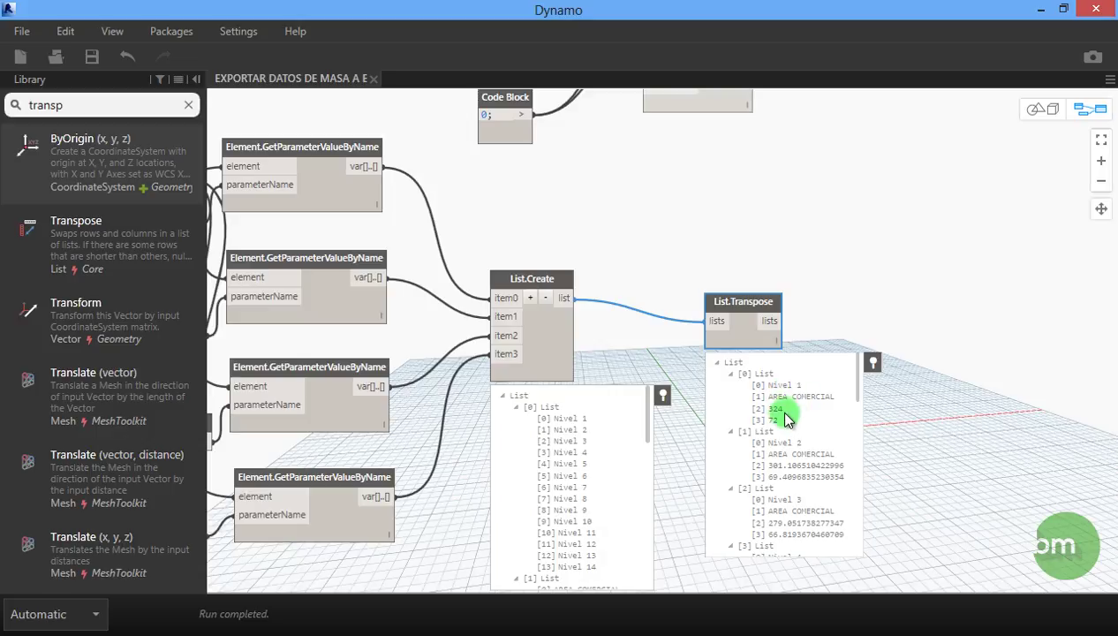
pyautogui.click(927, 346)
pyautogui.scroll(-3, 680, 446)
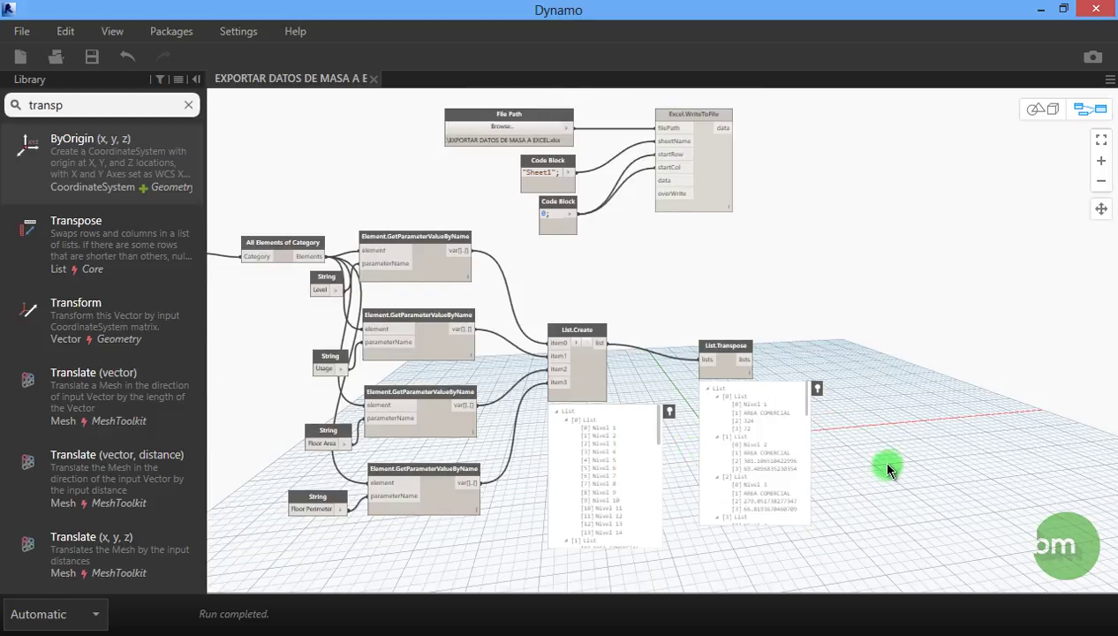
pyautogui.scroll(1, 874, 459)
pyautogui.scroll(2, 777, 304)
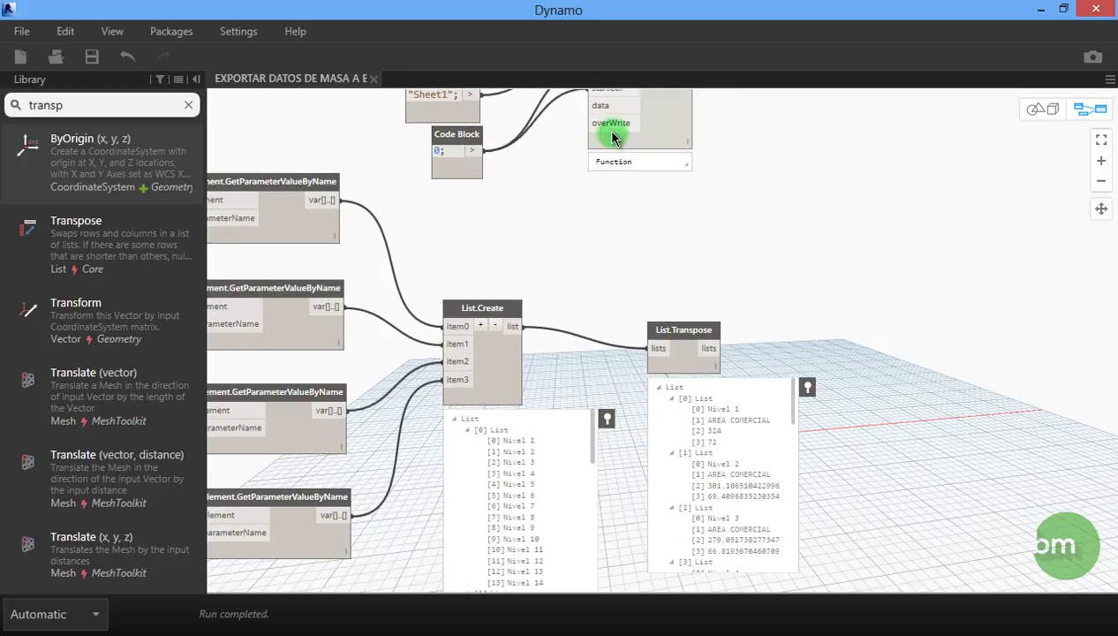
pyautogui.scroll(-3, 631, 233)
pyautogui.scroll(3, 644, 194)
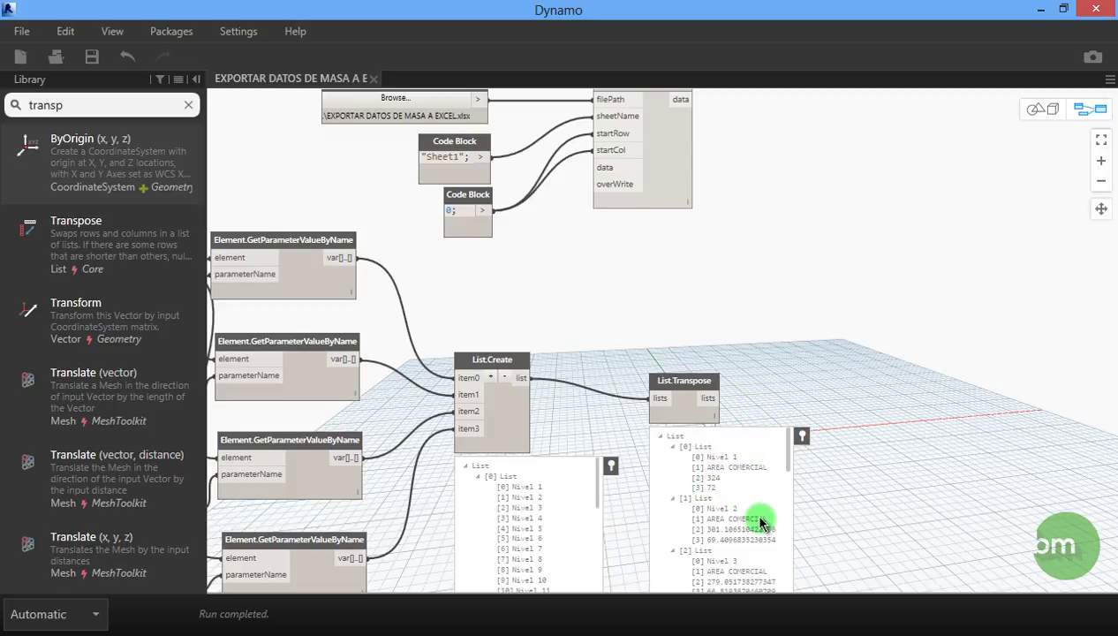
pyautogui.scroll(3, 846, 515)
pyautogui.scroll(2, 830, 512)
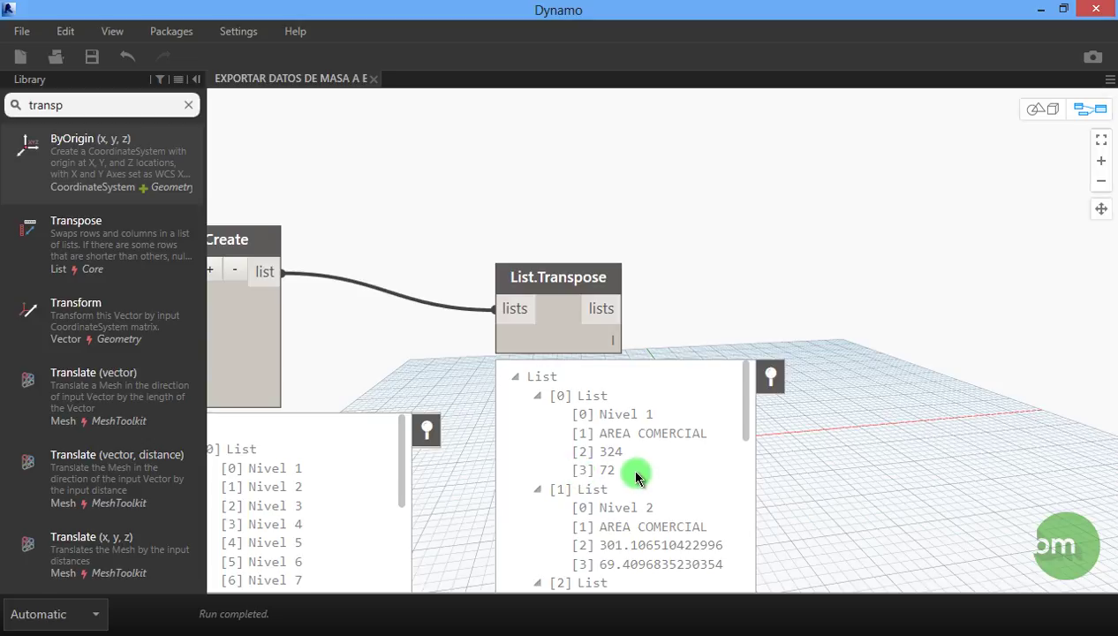
pyautogui.scroll(-2, 698, 318)
pyautogui.scroll(-2, 678, 335)
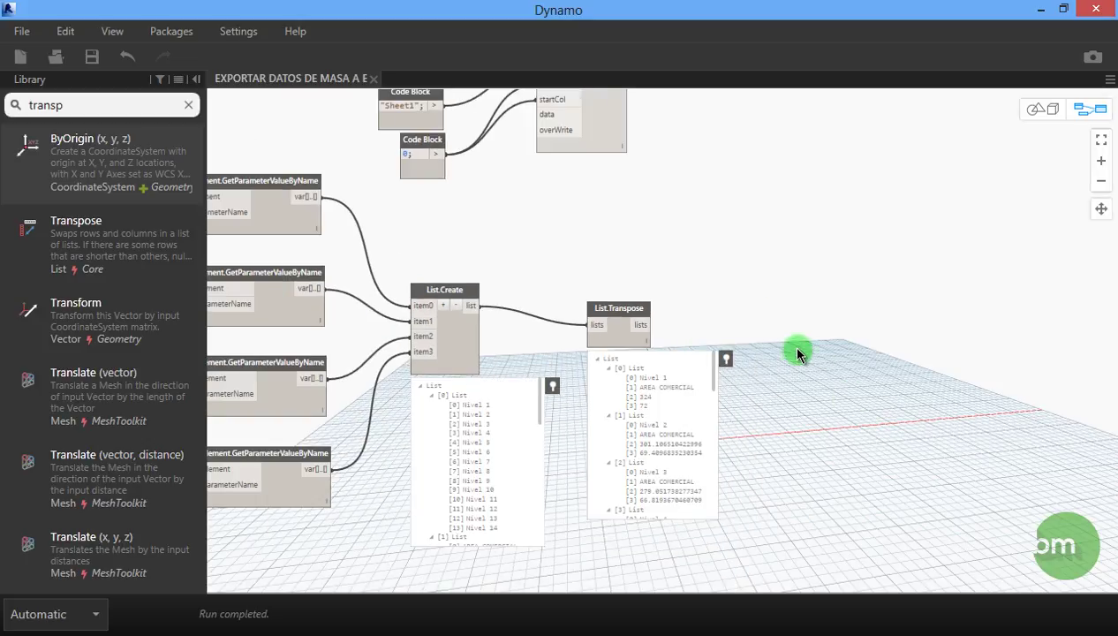
pyautogui.scroll(2, 797, 353)
# Step: Add a List.AddItemToFront node and wire the transposed rows into its list input
pyautogui.click(188, 105)
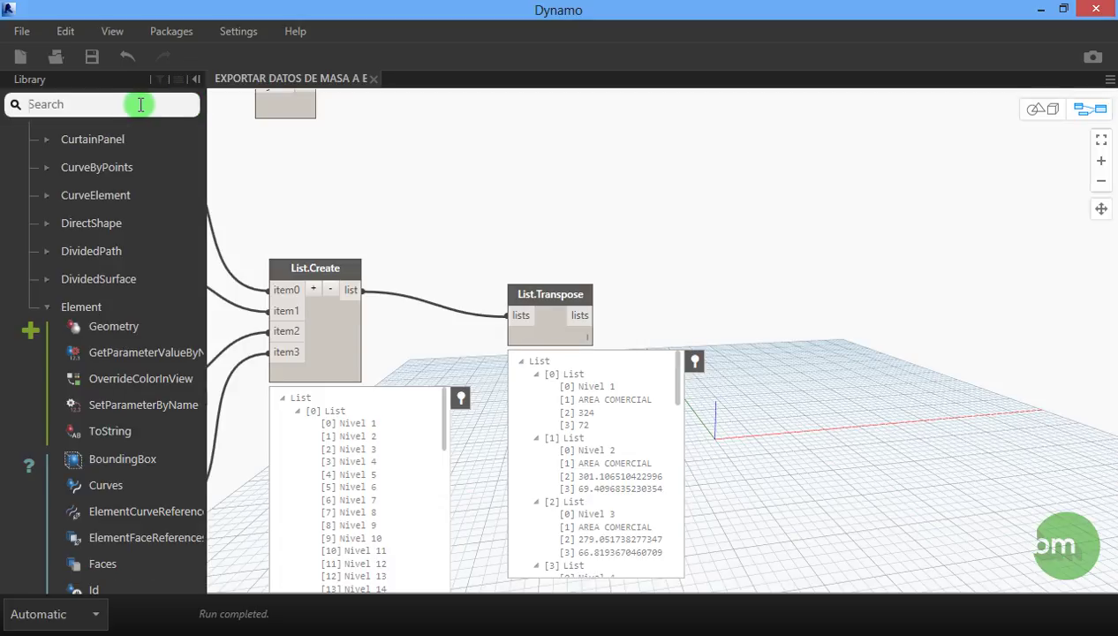
pyautogui.write('a')
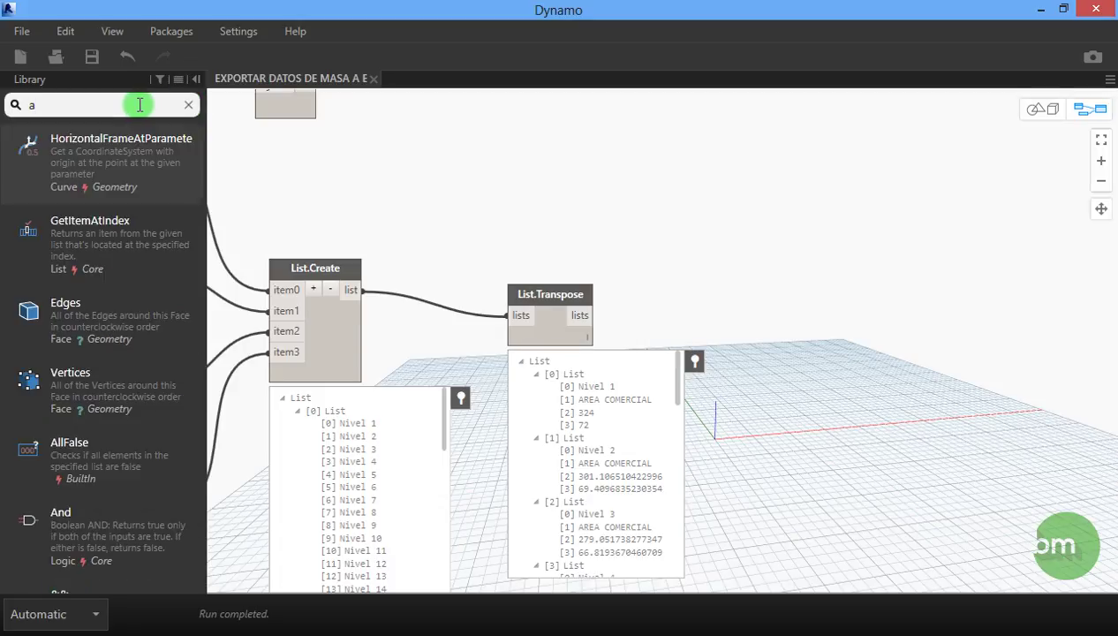
pyautogui.write('dd')
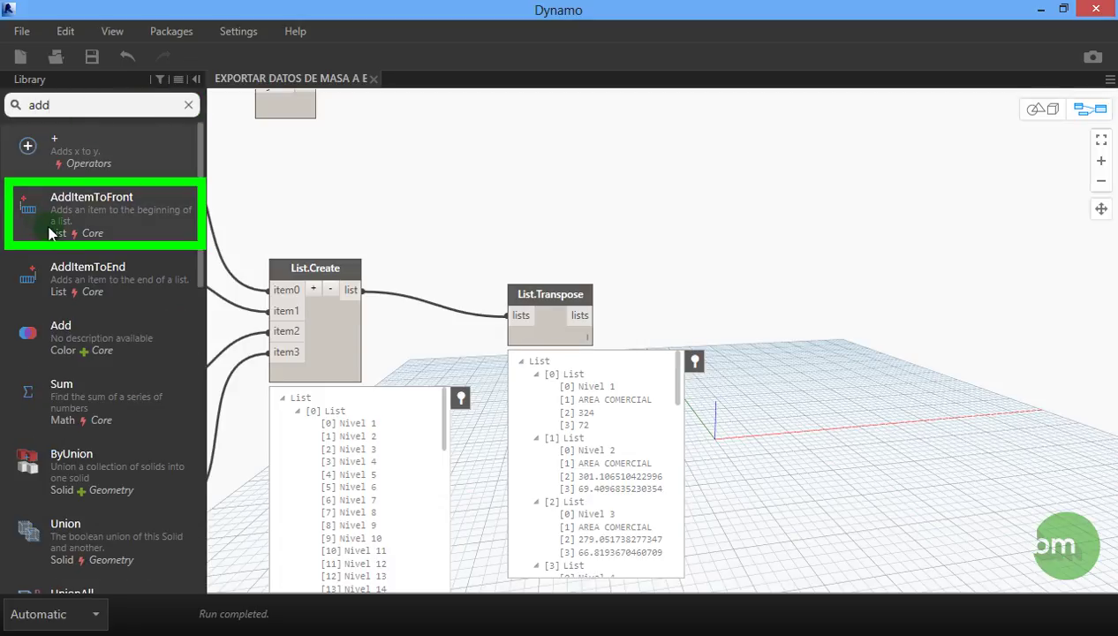
pyautogui.click(58, 228)
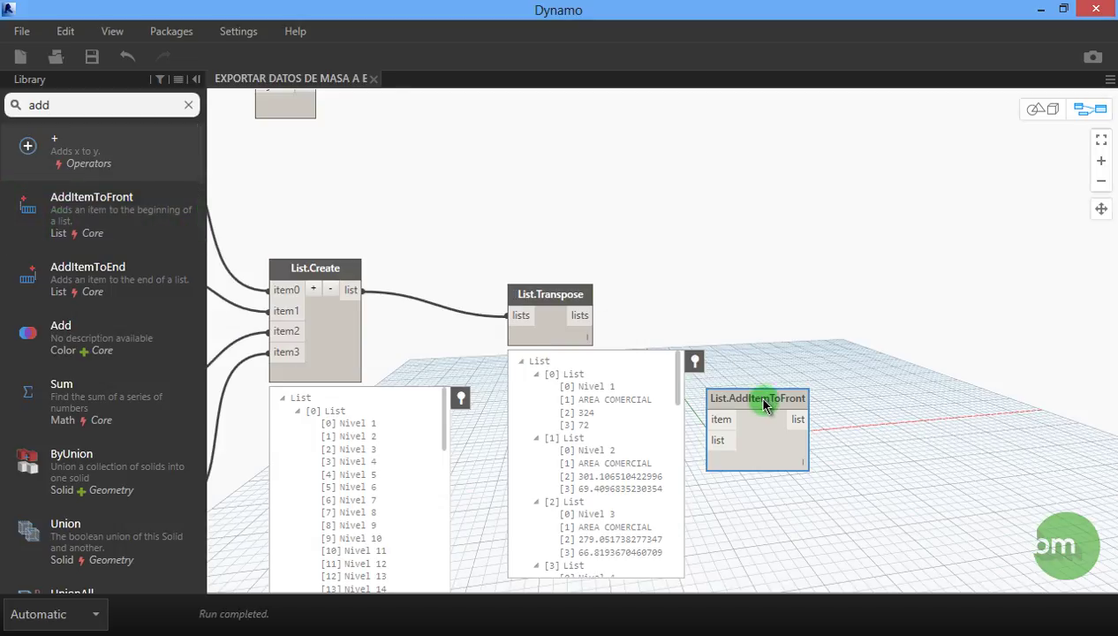
pyautogui.moveTo(791, 391); pyautogui.dragTo(834, 252)
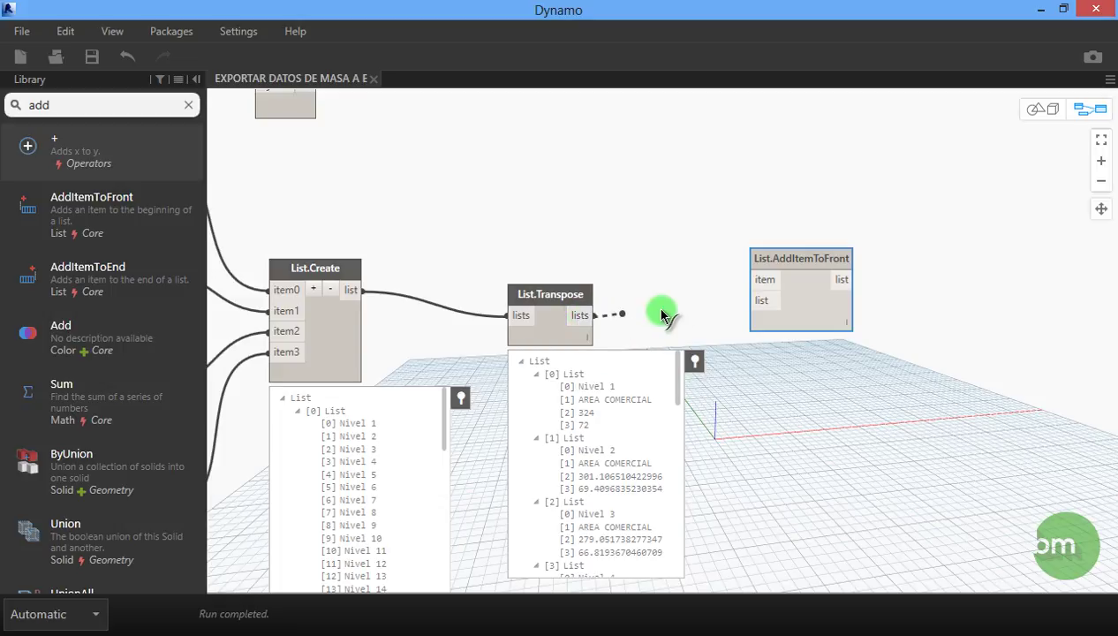
pyautogui.moveTo(580, 319); pyautogui.dragTo(755, 300)
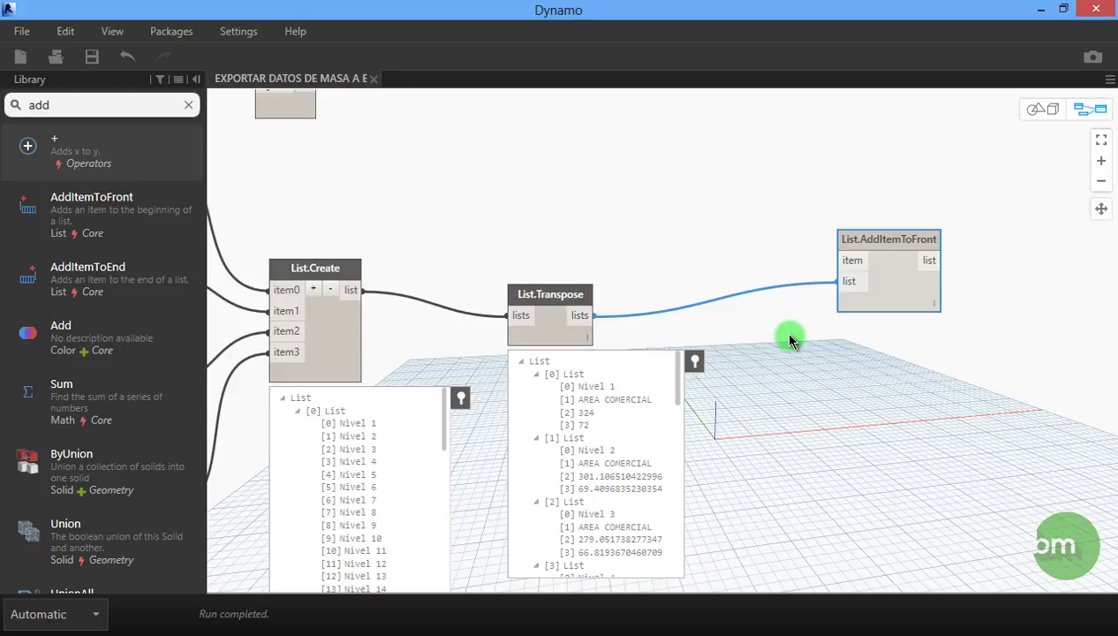
# Step: Create an empty Code Block beside it for the header names
pyautogui.click(188, 106)
pyautogui.doubleClick(752, 365)
pyautogui.moveTo(768, 372); pyautogui.dragTo(831, 373)
pyautogui.click(793, 385)
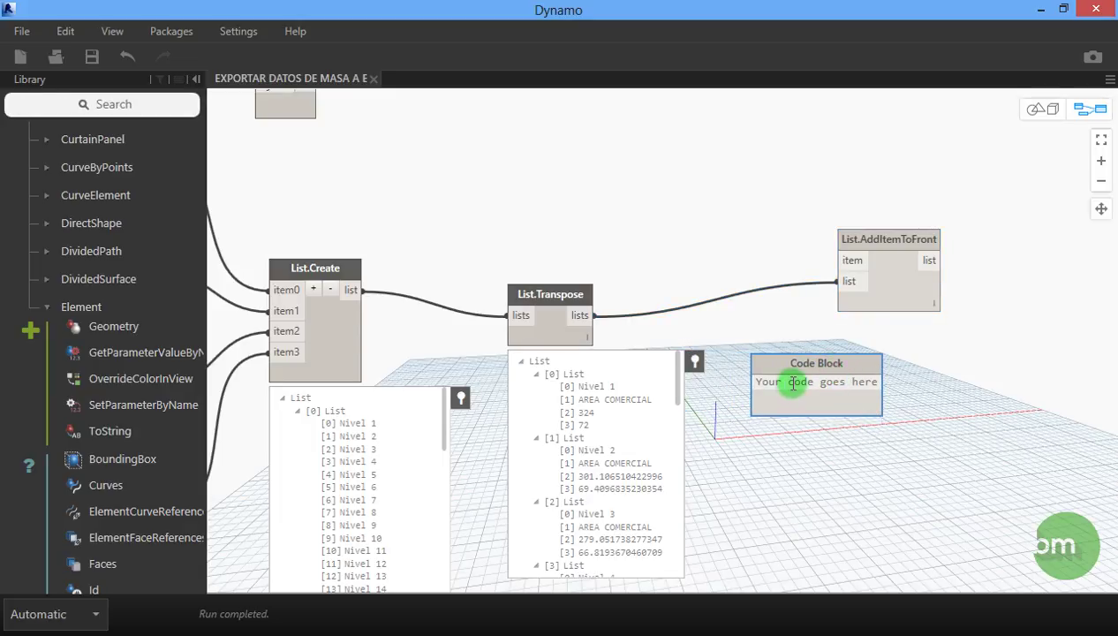
# Step: Finish the Code Block with "NIVELES", "USOS", "AREA DE PLANTAS" and "PERIMETRO DE PLANTAS"
pyautogui.write('"')
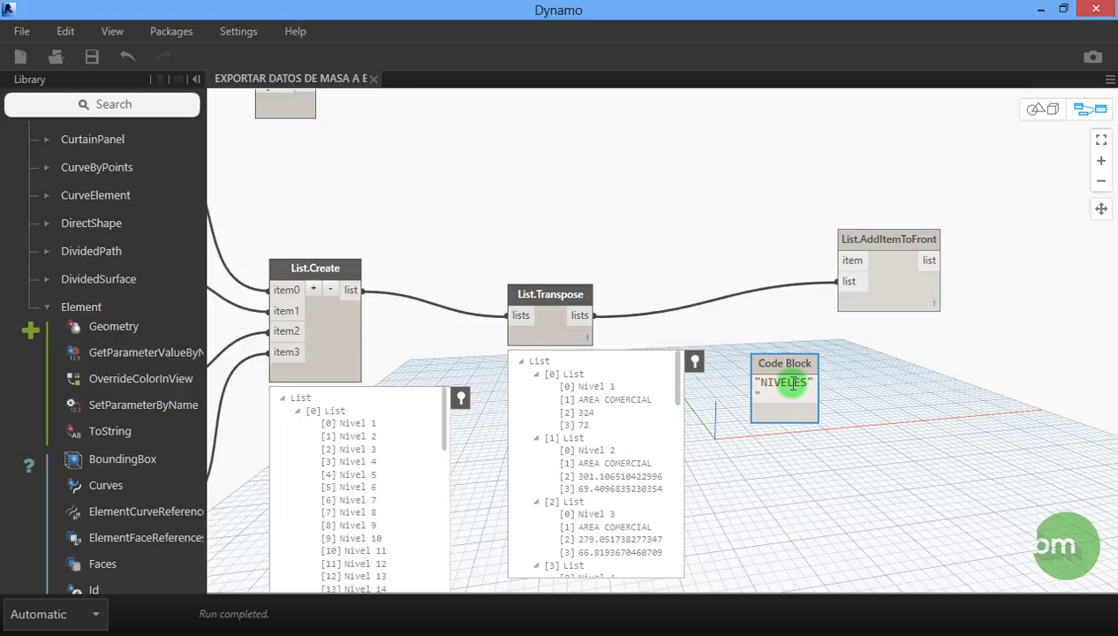
pyautogui.write('USOS"')
pyautogui.press('Return')
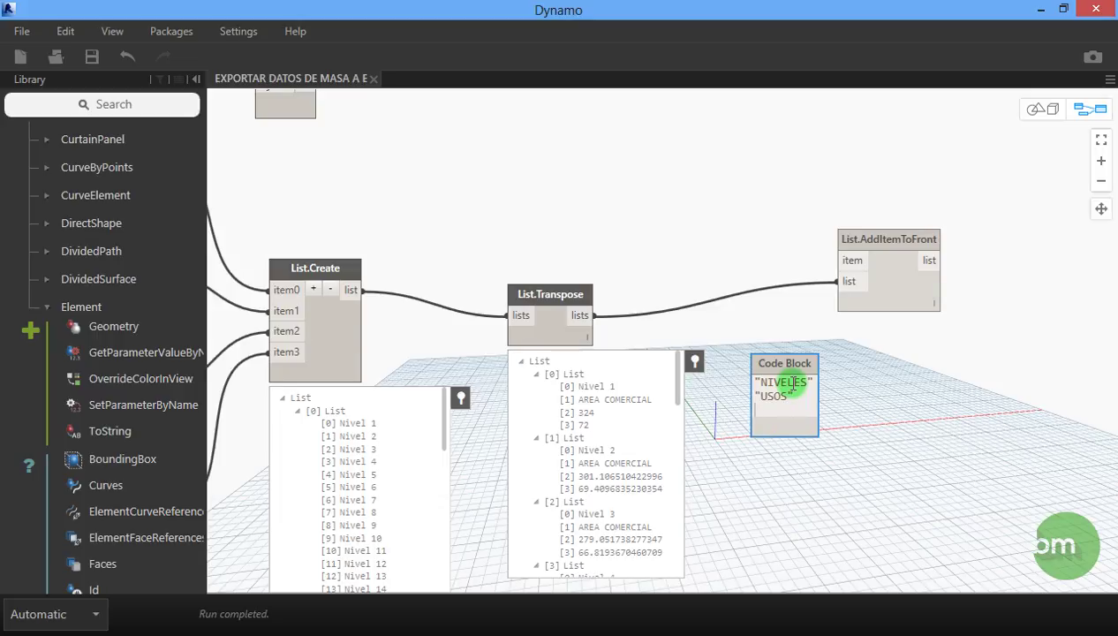
pyautogui.write('"AREA DE PLANTAS"')
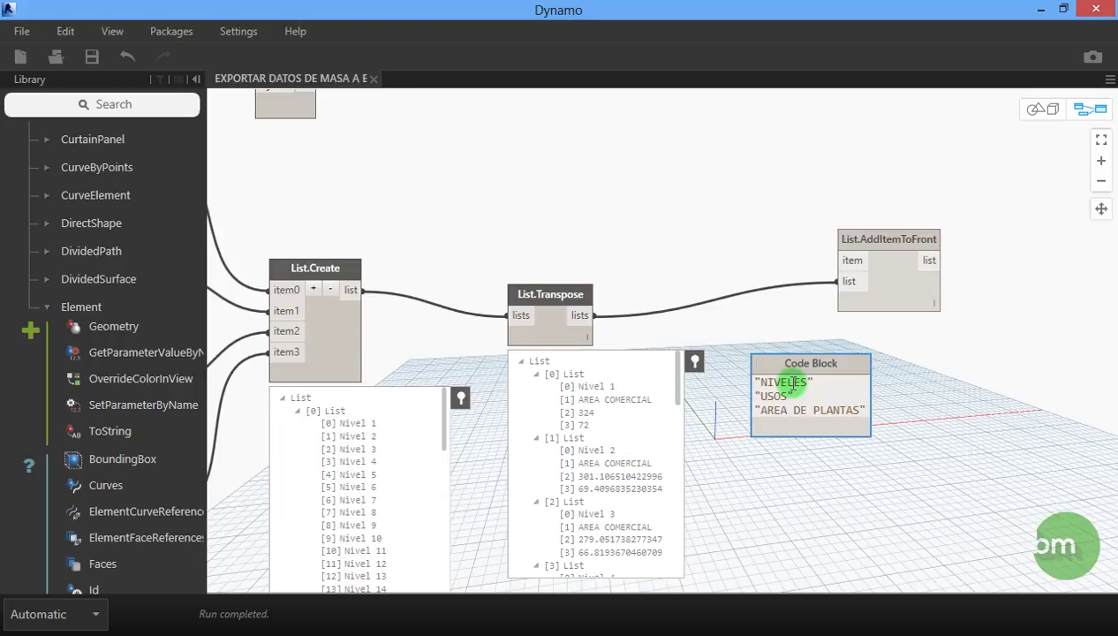
pyautogui.press('Return')
pyautogui.write('"PERIMETR')
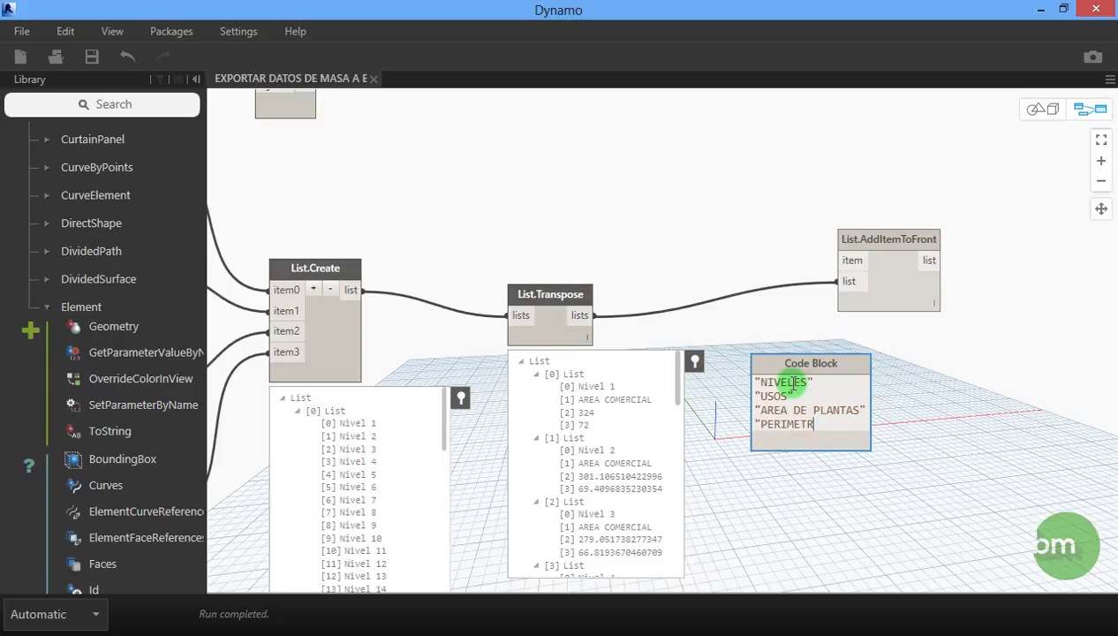
pyautogui.write('O DE PLANTAS";')
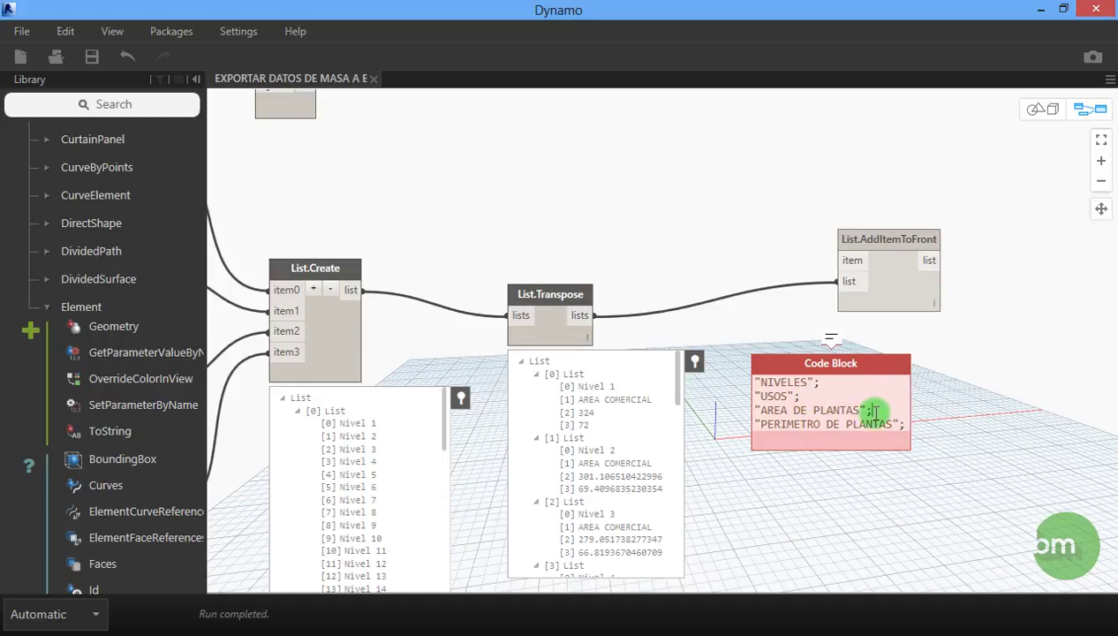
pyautogui.click(1003, 439)
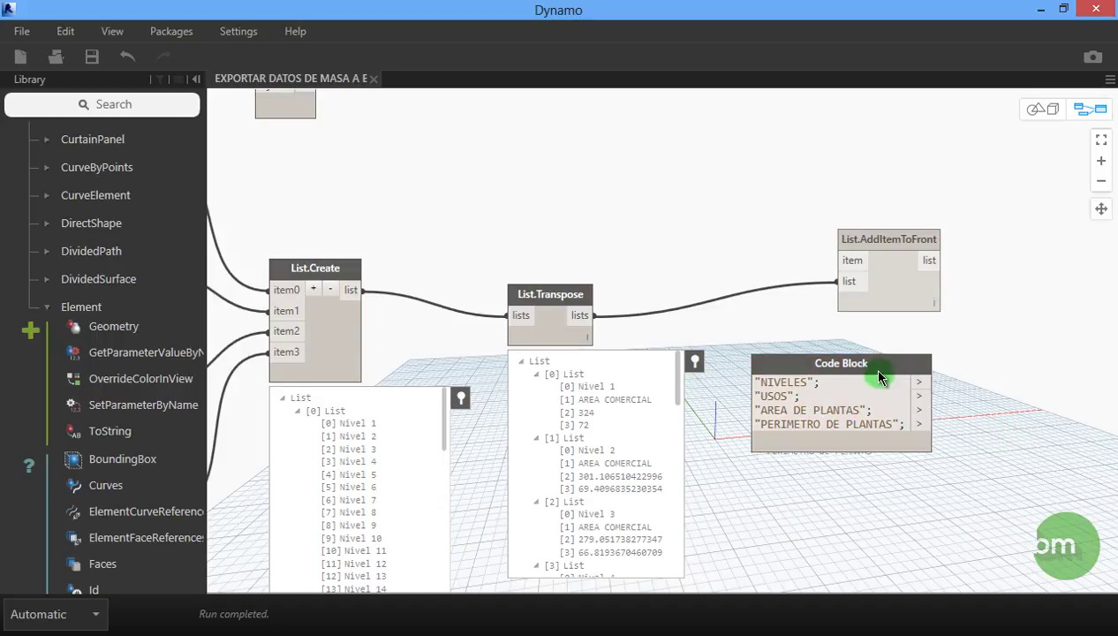
# Step: Rearrange the header Code Block and List.AddItemToFront nodes and search the library for LIST
pyautogui.moveTo(880, 368); pyautogui.dragTo(863, 365)
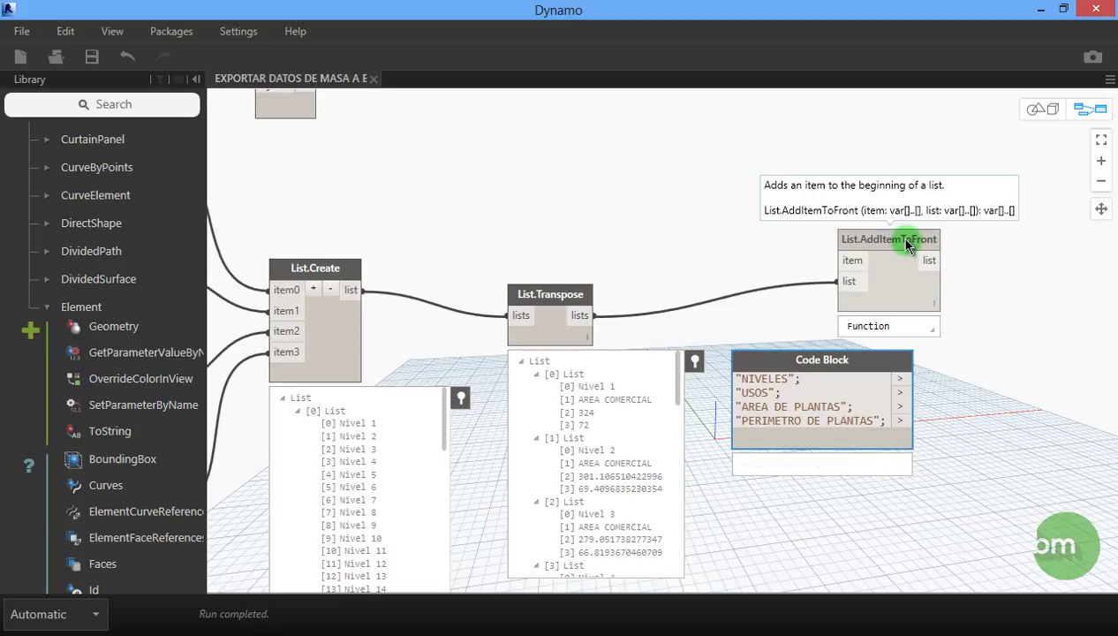
pyautogui.moveTo(906, 240); pyautogui.dragTo(941, 185)
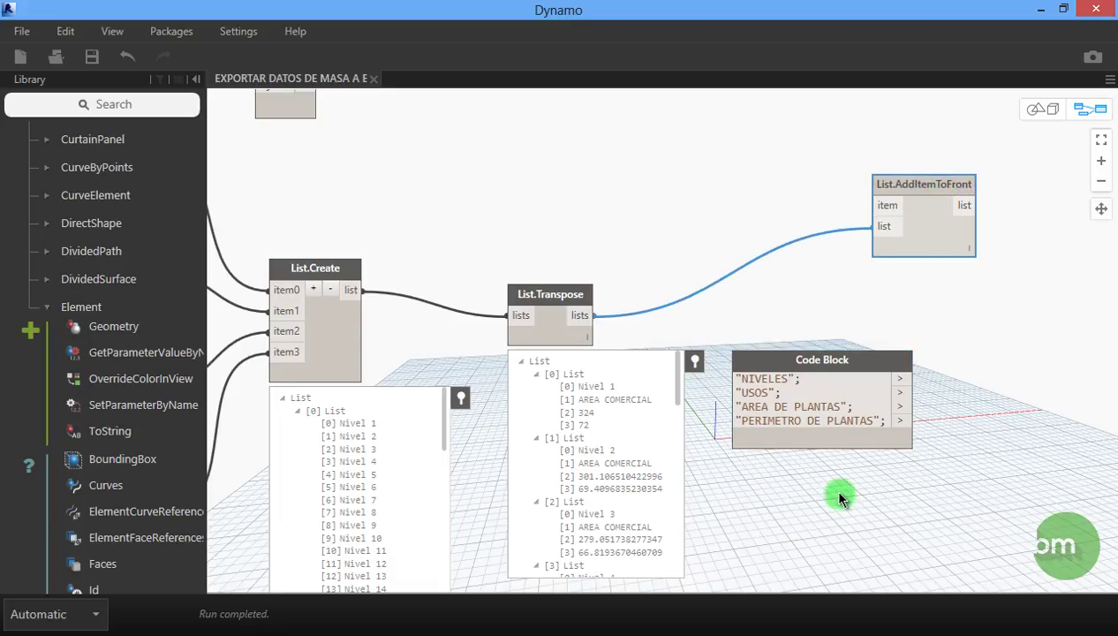
pyautogui.click(151, 108)
pyautogui.write('LI')
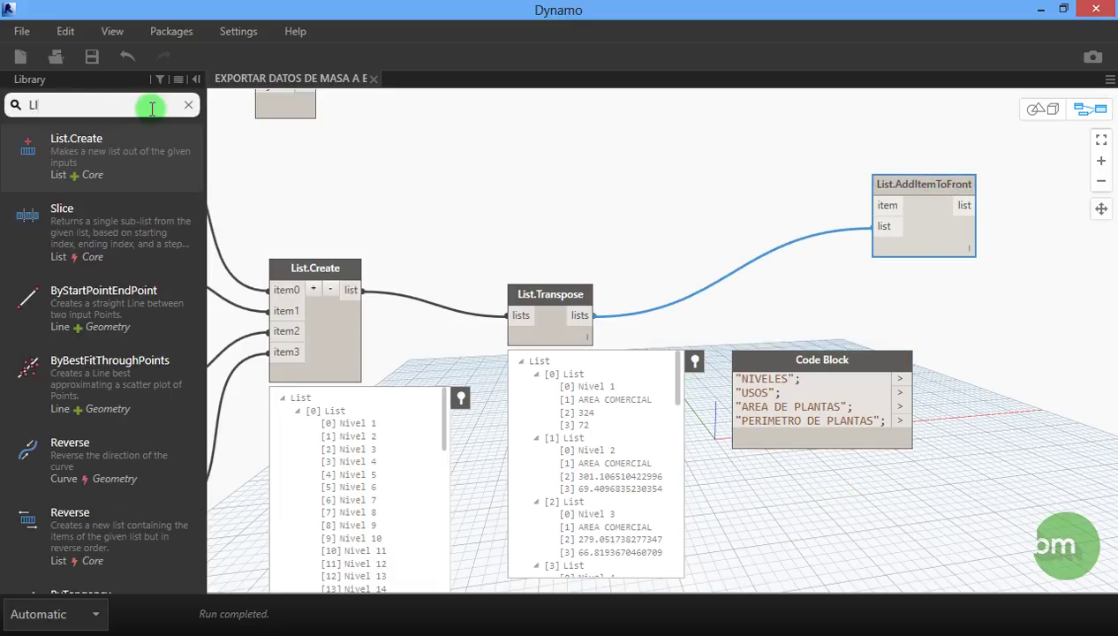
pyautogui.write('ST')
# Step: Add a second List.Create with four inputs and wire the header strings into it
pyautogui.click(116, 148)
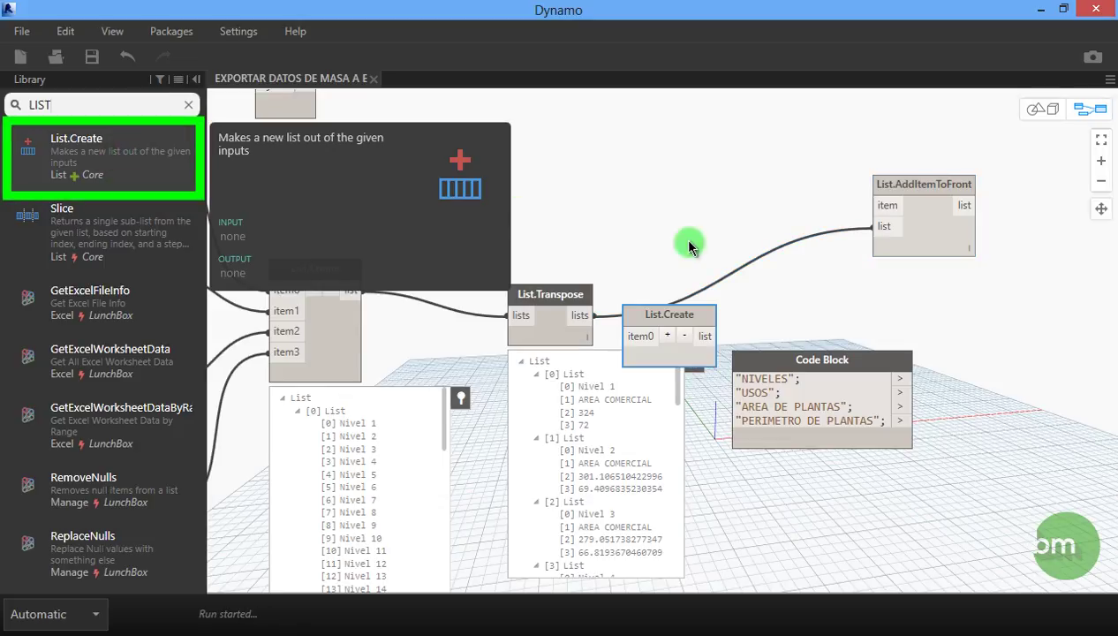
pyautogui.moveTo(670, 322); pyautogui.dragTo(992, 359)
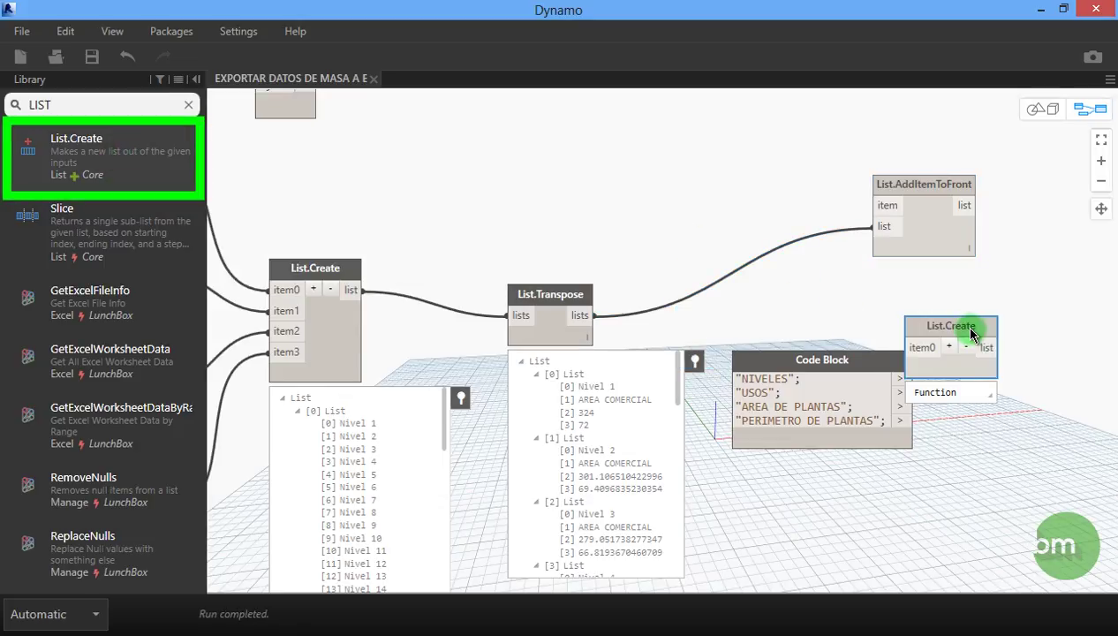
pyautogui.moveTo(900, 421)
pyautogui.click(990, 373)
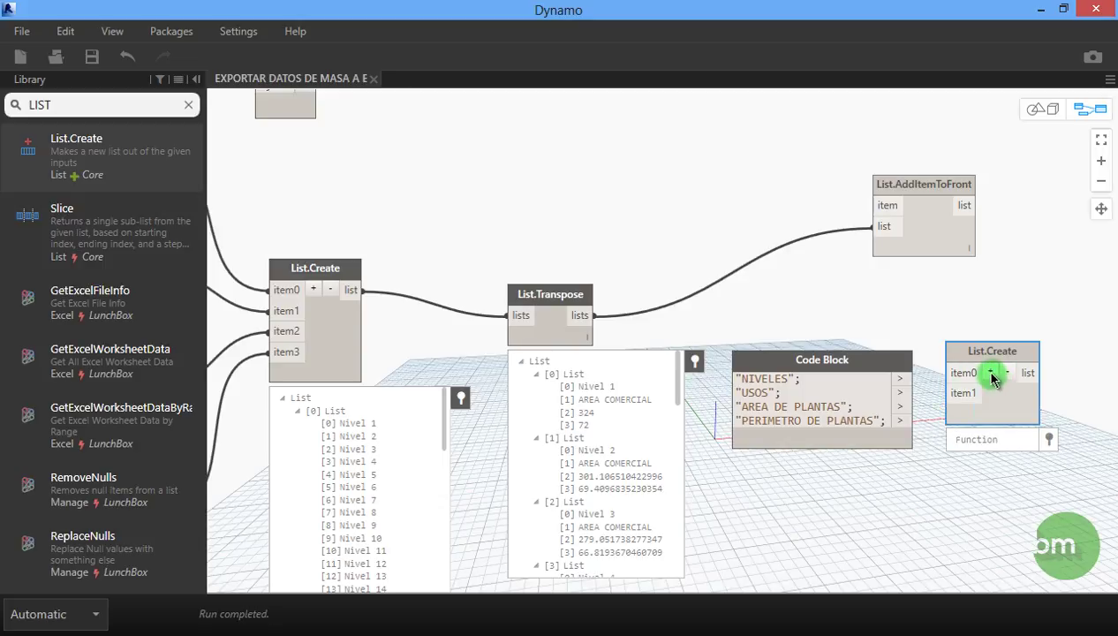
pyautogui.click(991, 374)
pyautogui.click(991, 374)
pyautogui.moveTo(900, 378); pyautogui.dragTo(961, 372)
pyautogui.moveTo(900, 392)
pyautogui.mouseDown()
pyautogui.moveTo(960, 393)
pyautogui.moveTo(961, 435)
pyautogui.mouseUp()
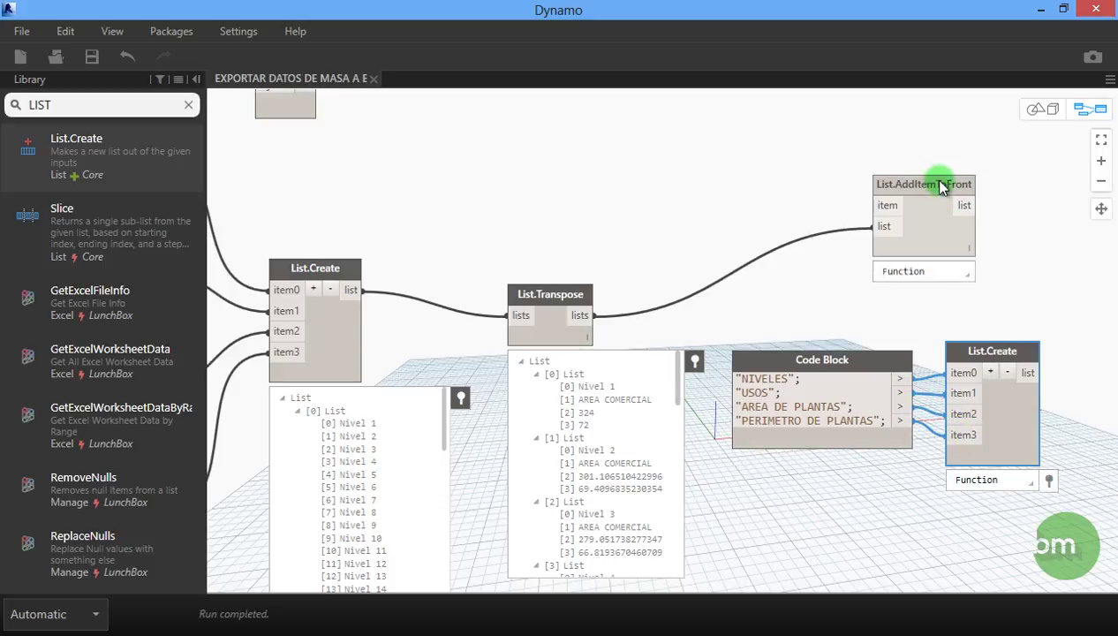
# Step: Move List.AddItemToFront right and connect the header list to its item input
pyautogui.moveTo(940, 186); pyautogui.dragTo(1064, 192)
pyautogui.click(720, 236)
pyautogui.scroll(-2, 883, 354)
pyautogui.scroll(2, 1100, 362)
pyautogui.moveTo(971, 175); pyautogui.dragTo(1032, 171)
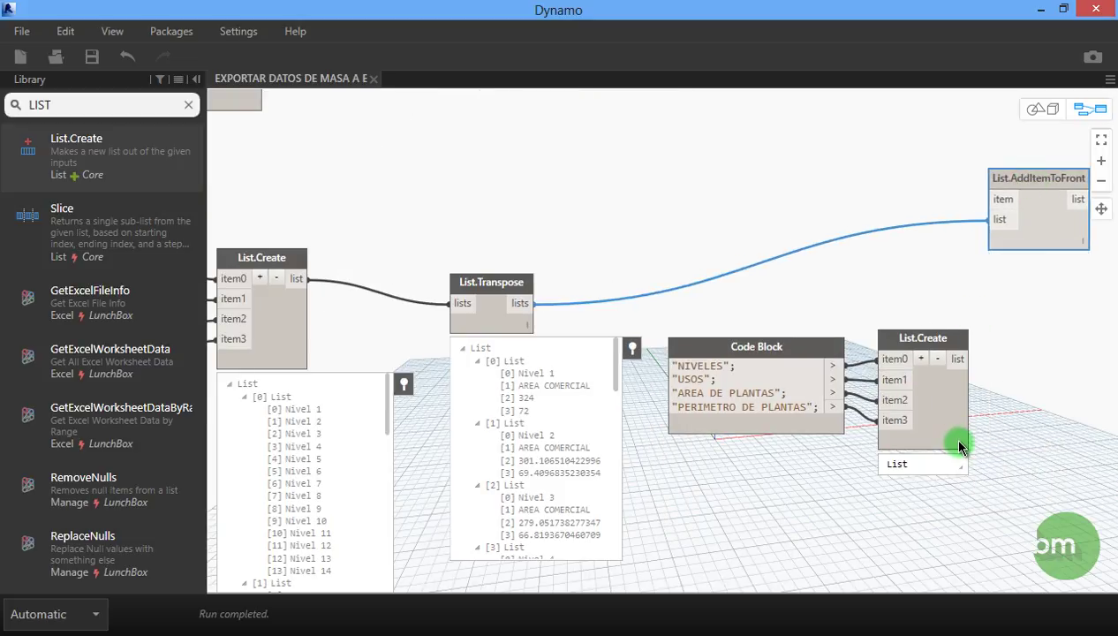
pyautogui.click(960, 362)
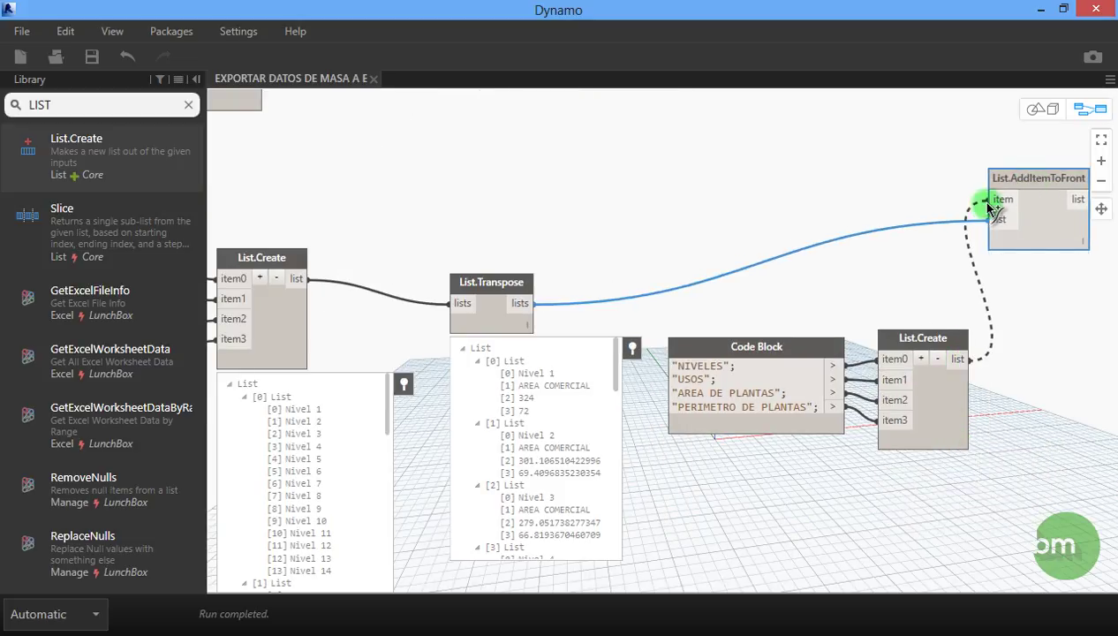
pyautogui.click(996, 218)
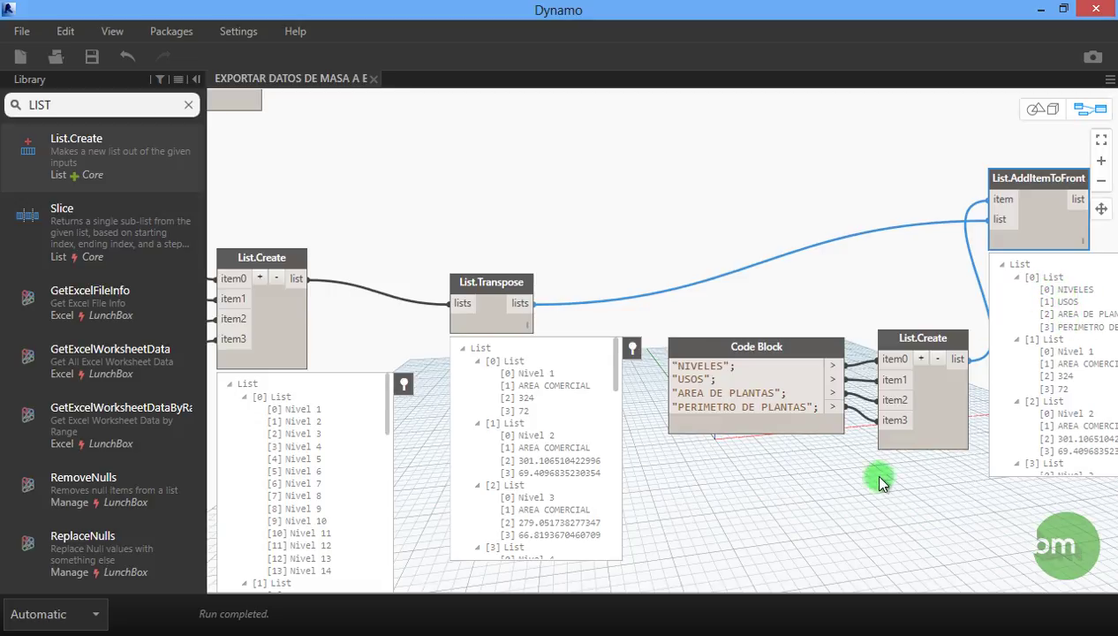
# Step: Move the File Path and Excel.WriteToFile nodes right and feed the headed list into the data input
pyautogui.scroll(-2, 641, 574)
pyautogui.scroll(-1, 644, 562)
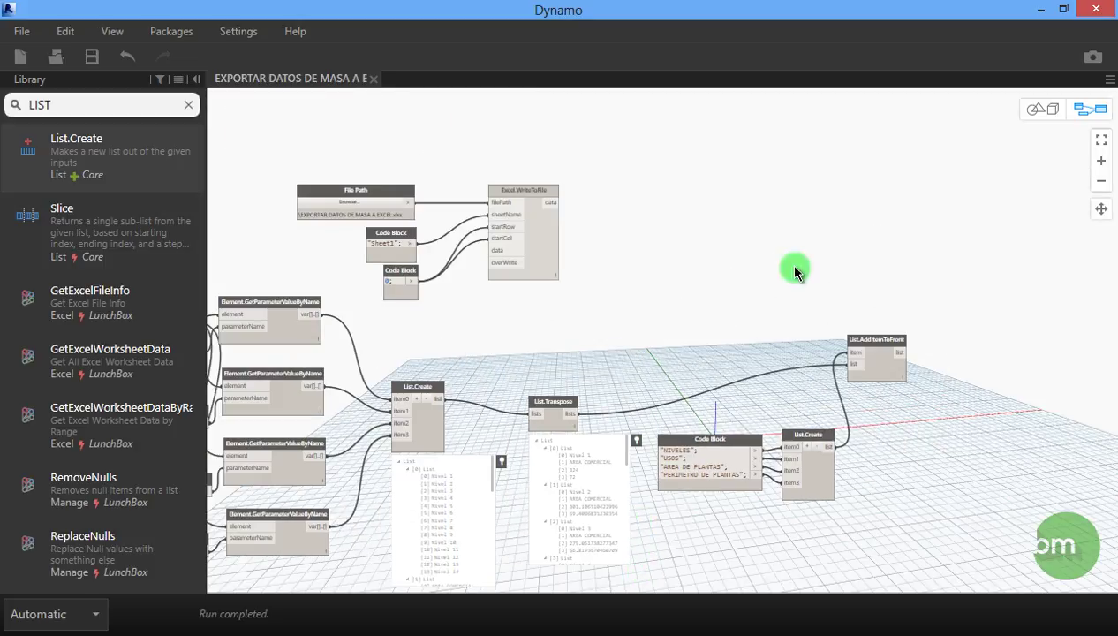
pyautogui.moveTo(605, 126); pyautogui.dragTo(342, 332)
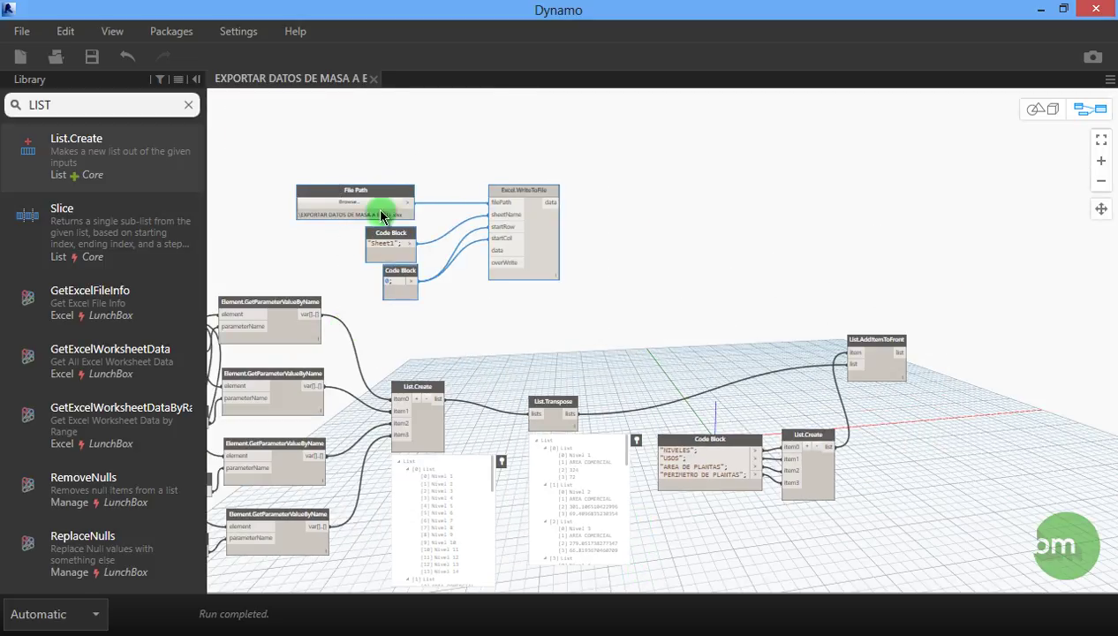
pyautogui.moveTo(397, 194); pyautogui.dragTo(753, 187)
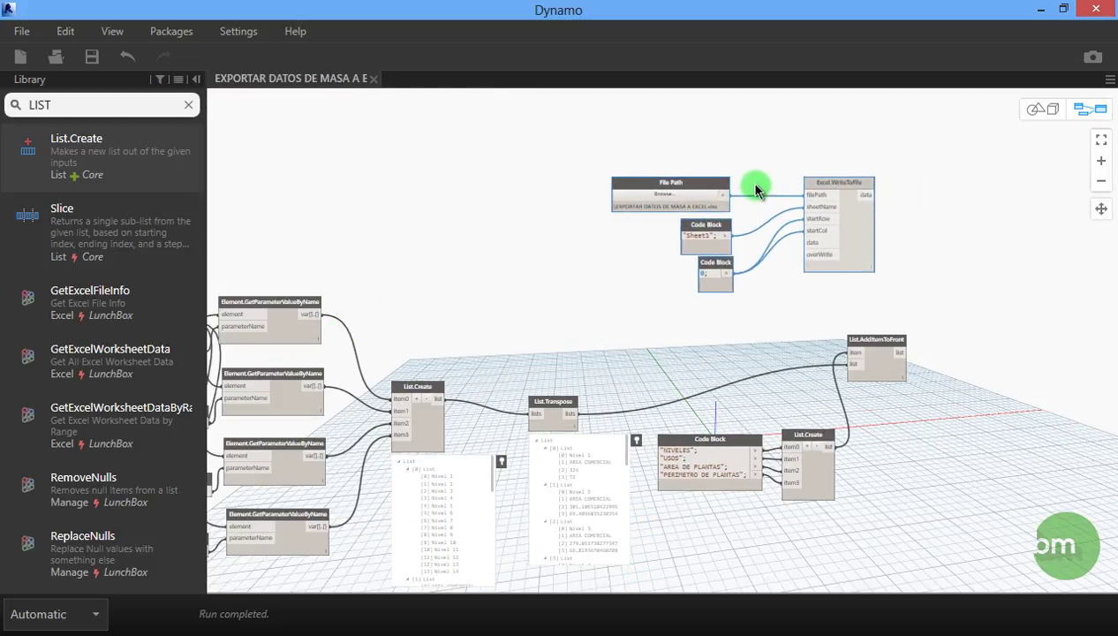
pyautogui.scroll(2, 806, 392)
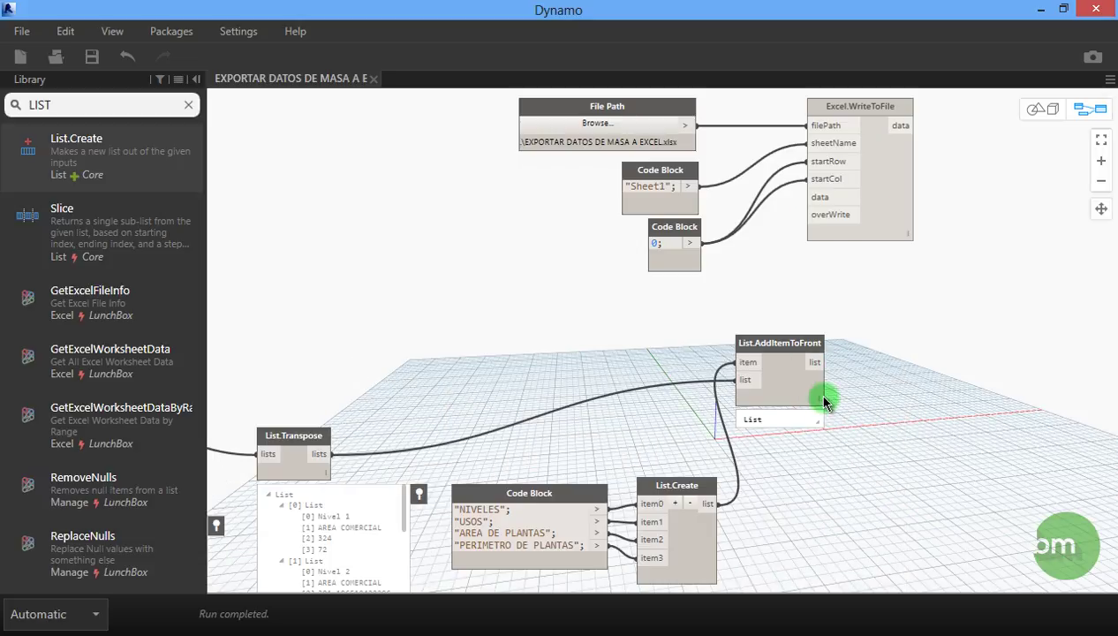
pyautogui.moveTo(814, 363); pyautogui.dragTo(813, 199)
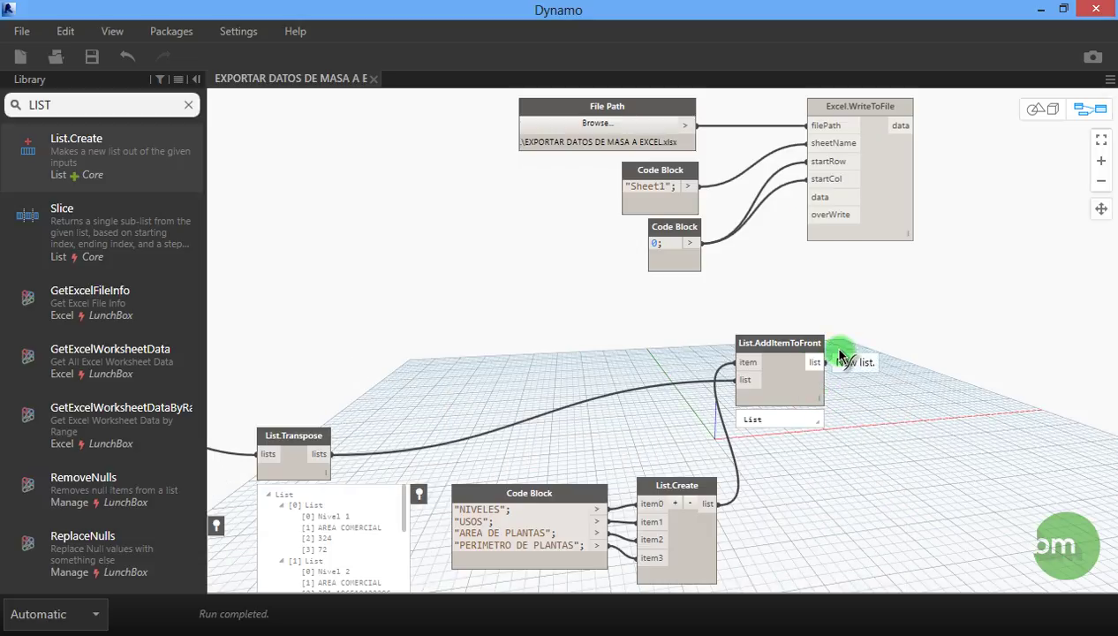
pyautogui.click(813, 199)
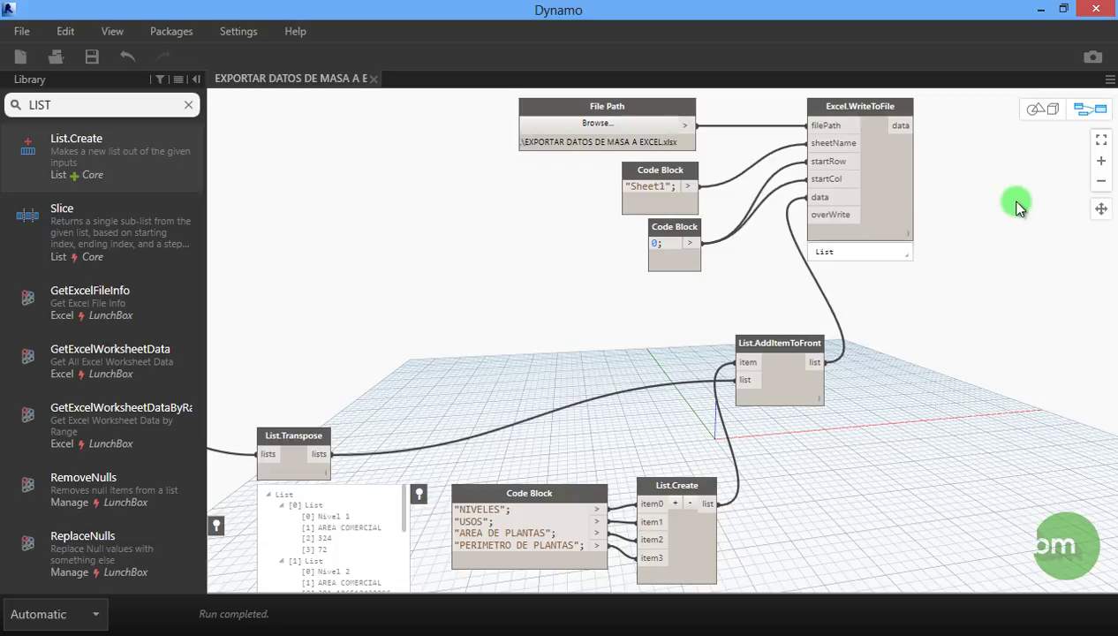
# Step: Minimize Dynamo and widen column D on Sheet1 to fit its header
pyautogui.click(1041, 16)
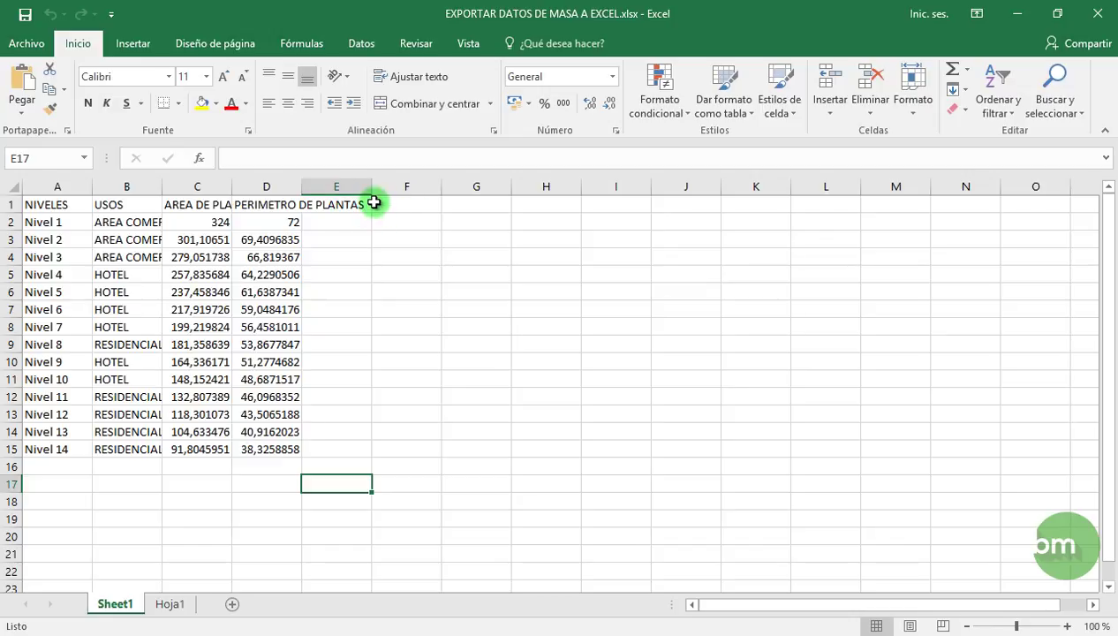
pyautogui.moveTo(303, 187); pyautogui.dragTo(303, 187)
pyautogui.moveTo(345, 187); pyautogui.dragTo(381, 187)
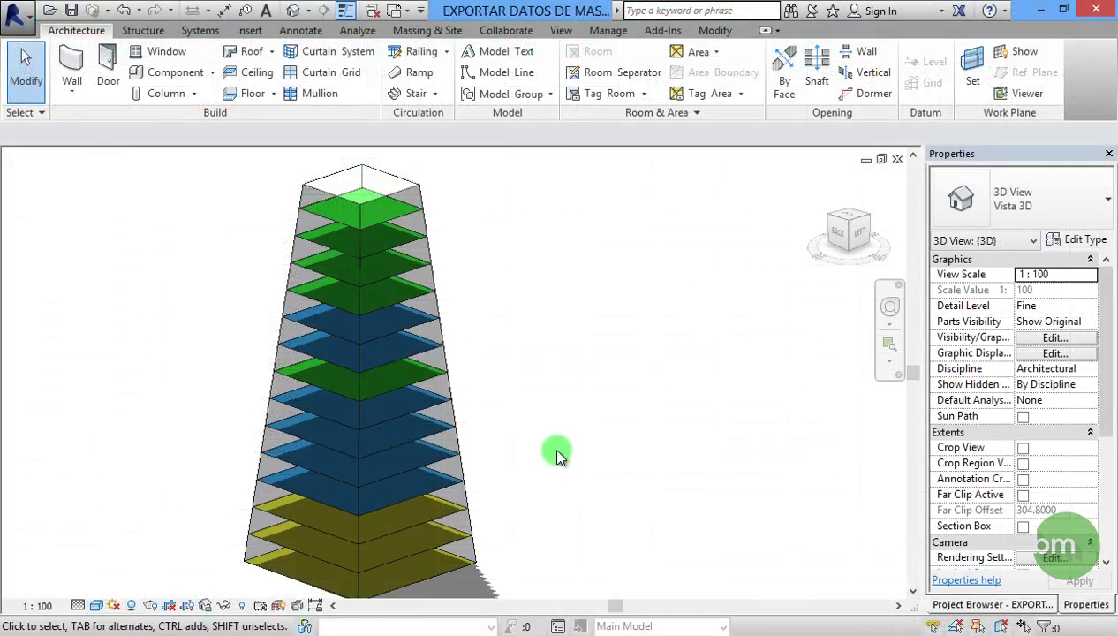
# Step: Select the Nivel 2 mass floor and change its Usage from AREA COMERCIAL to RESIDENCIAL
pyautogui.click(470, 535)
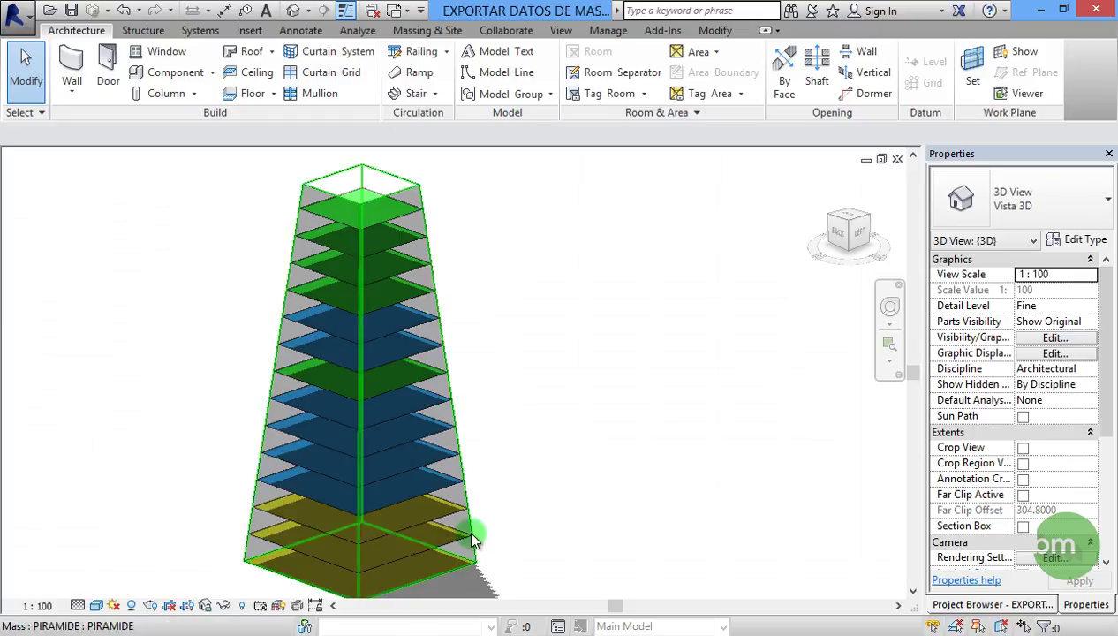
pyautogui.click(453, 542)
pyautogui.click(454, 542)
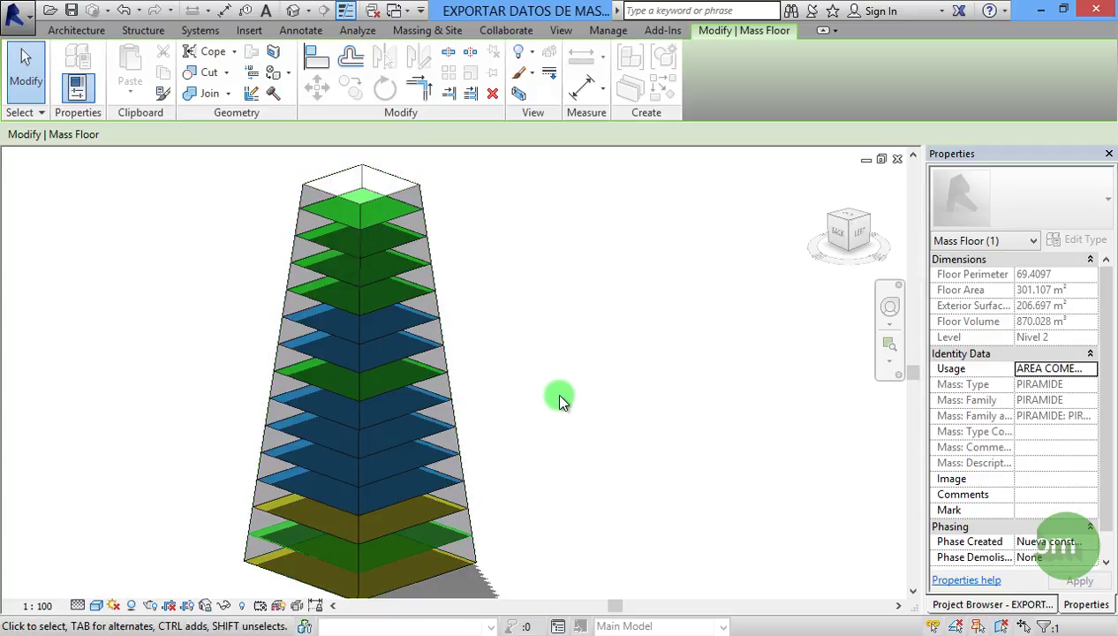
pyautogui.click(1091, 369)
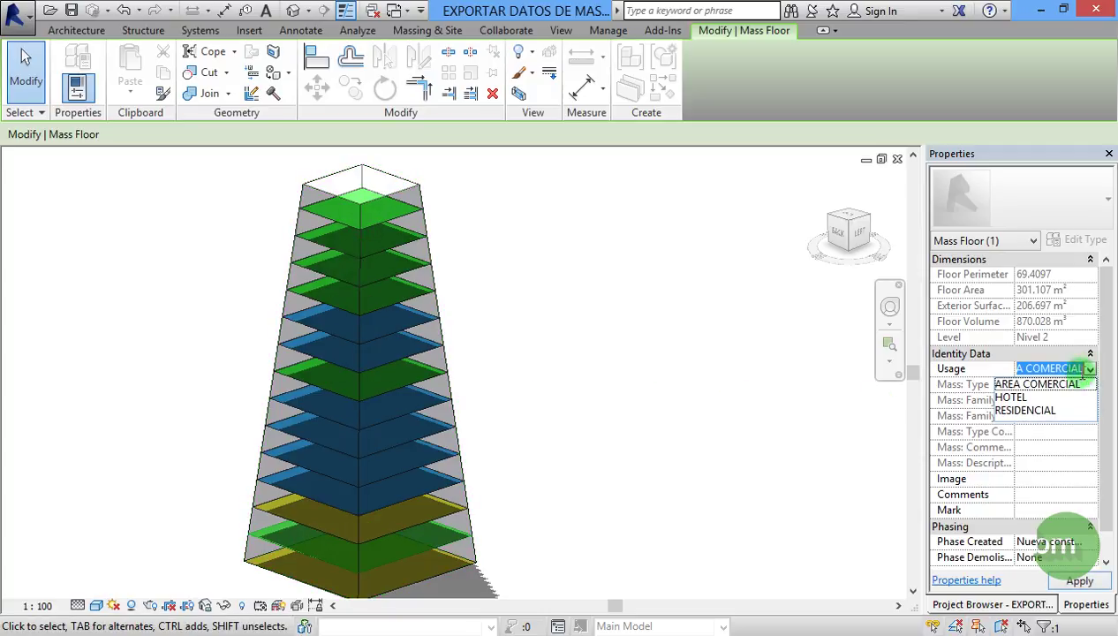
pyautogui.click(1024, 411)
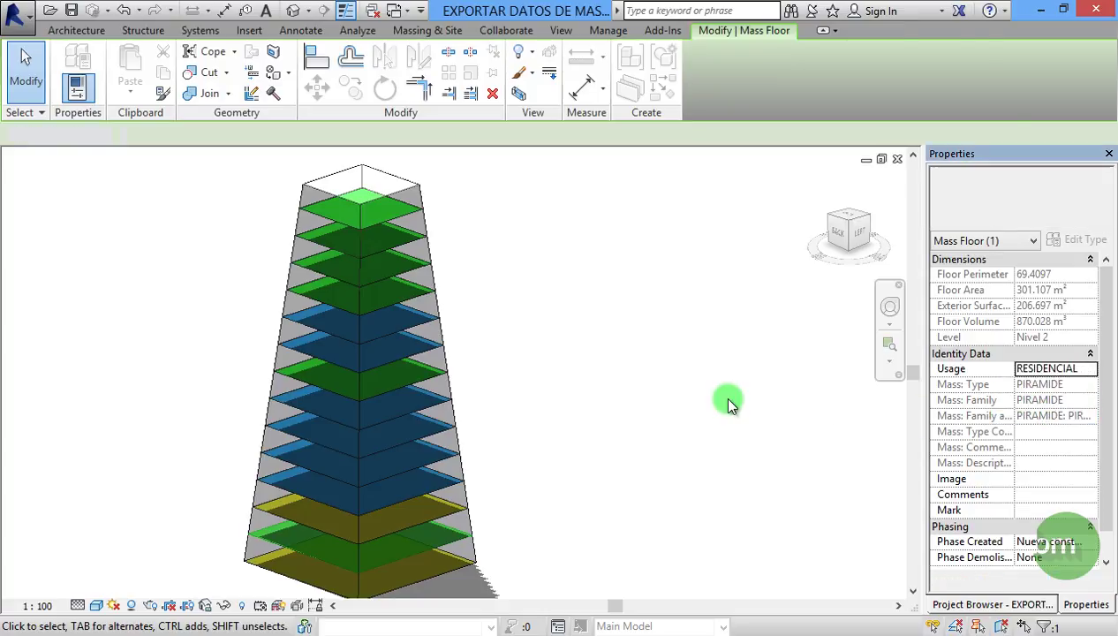
pyautogui.click(728, 399)
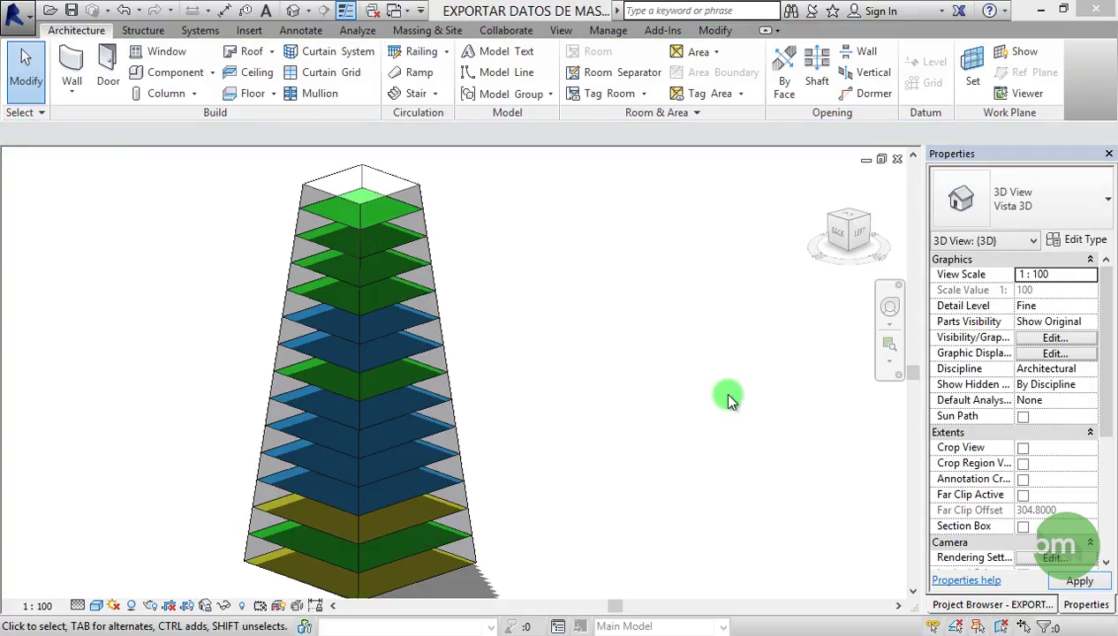